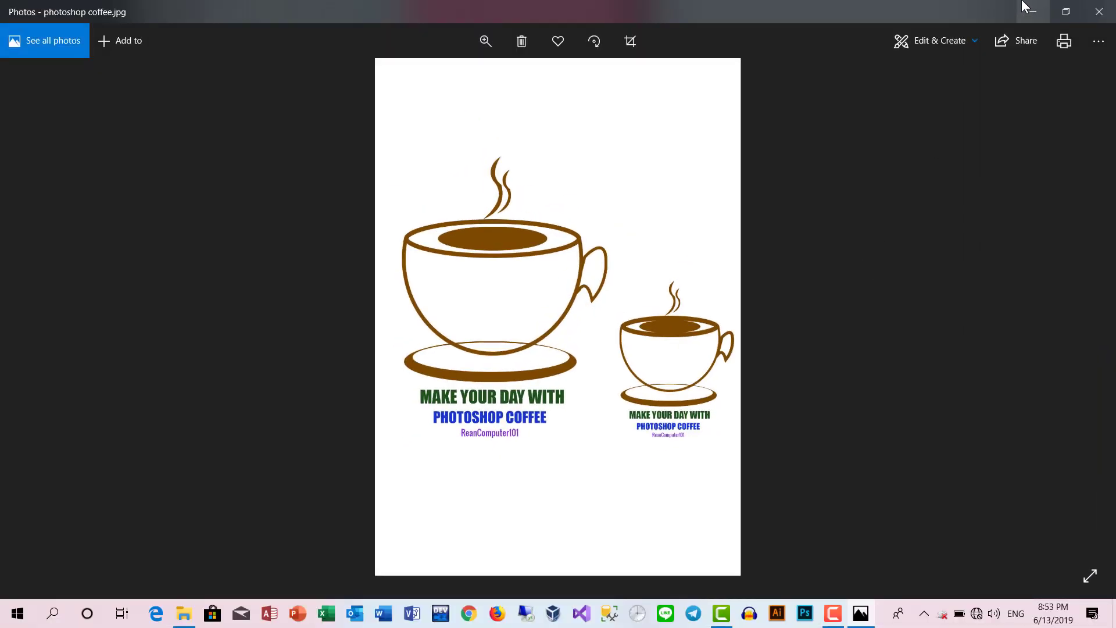
Close the finished-design preview and refresh the Windows desktop three times.
click(1033, 12)
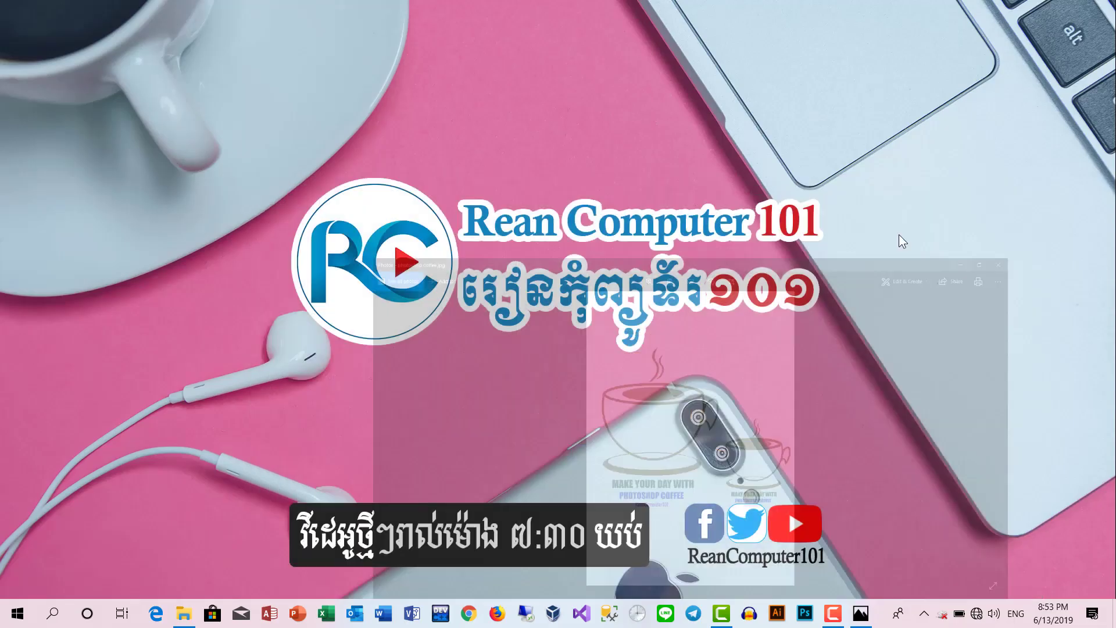
right_click(629, 159)
click(648, 186)
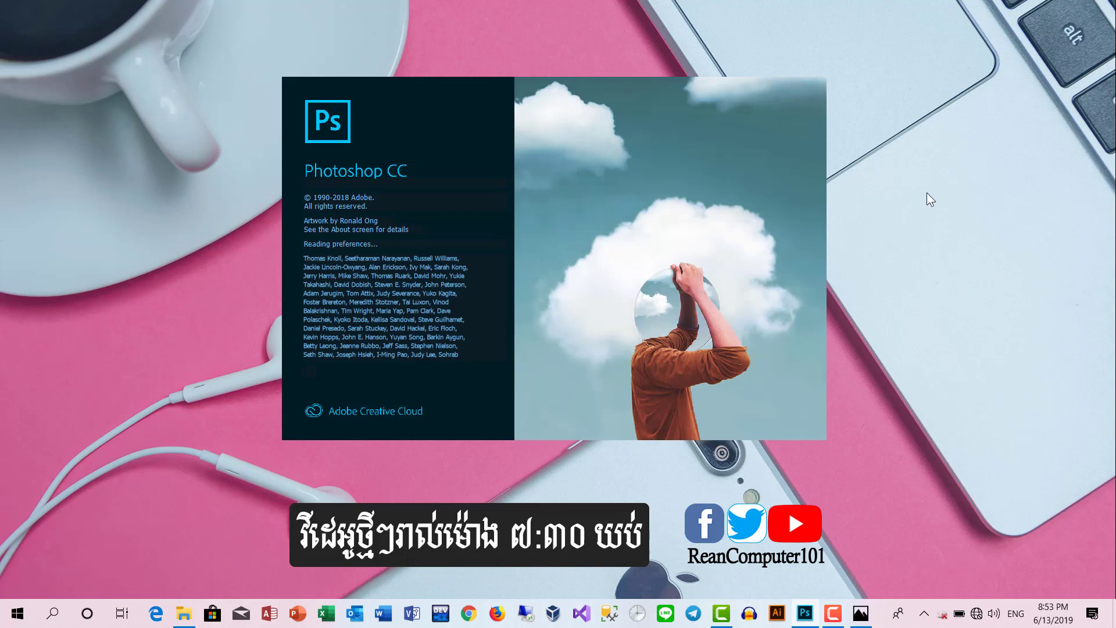
right_click(927, 193)
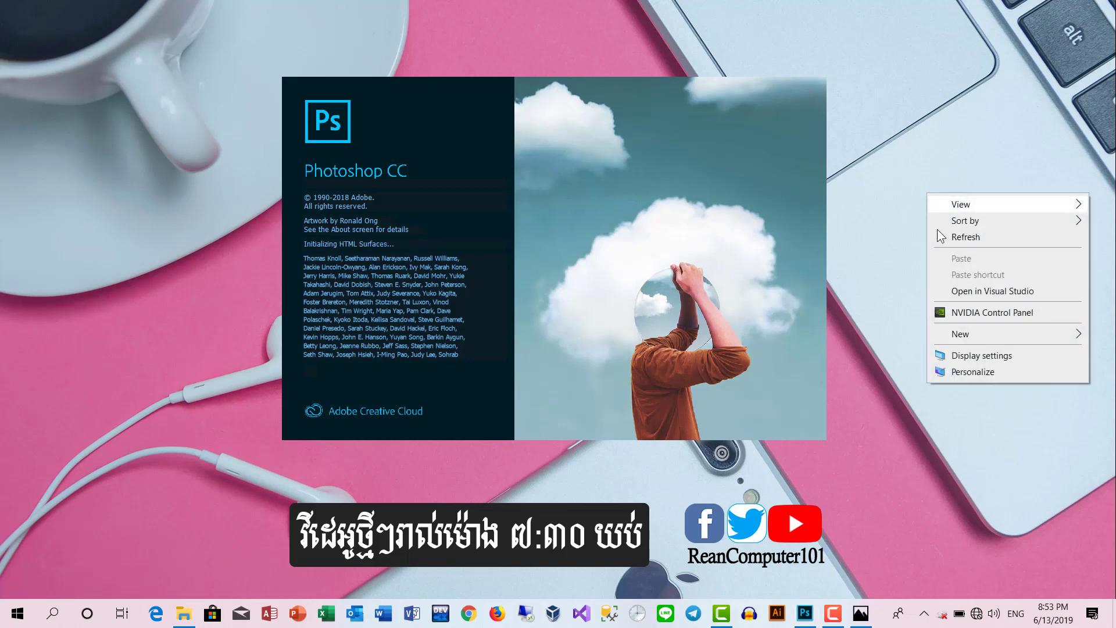
click(937, 235)
right_click(890, 118)
click(911, 164)
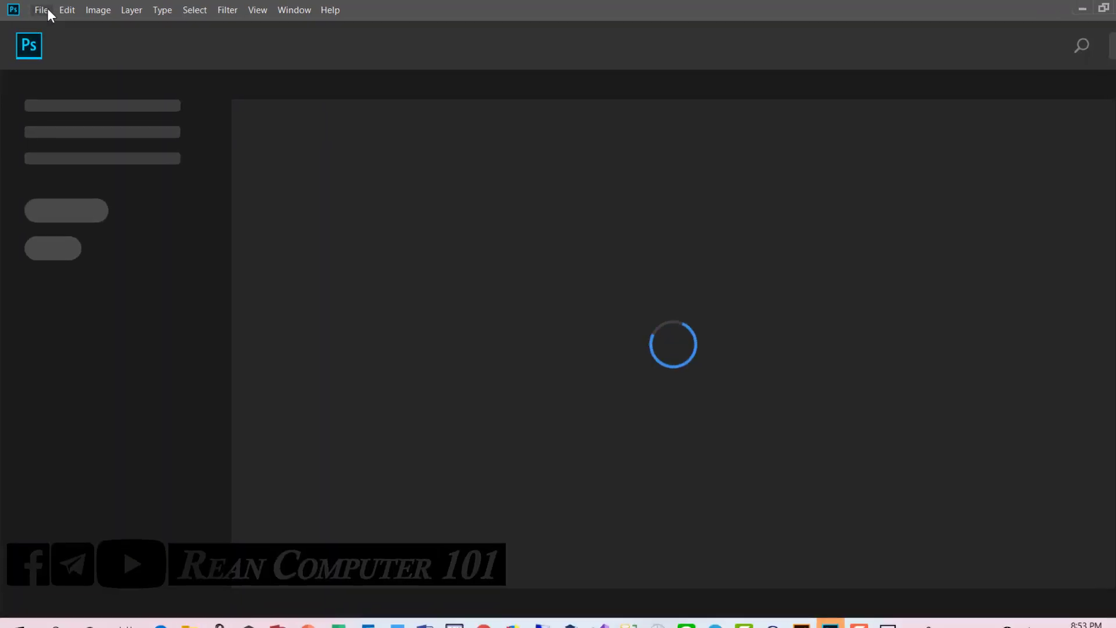
click(40, 9)
Create a 210×297 mm, 300 ppi white A4 document named 'make coffee cup'.
click(46, 22)
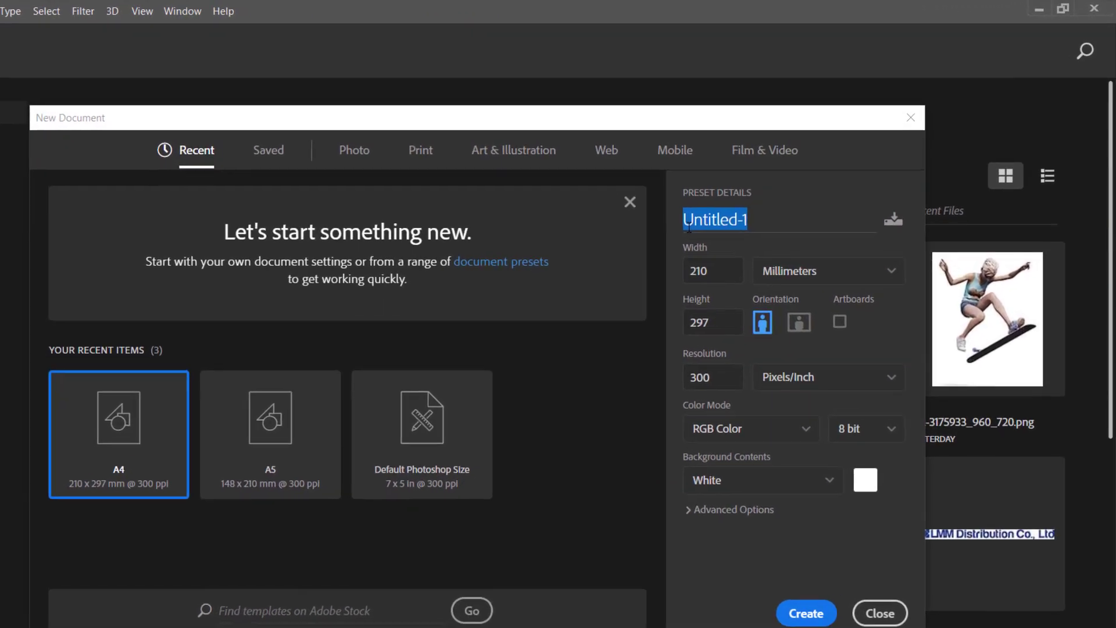
text(make co)
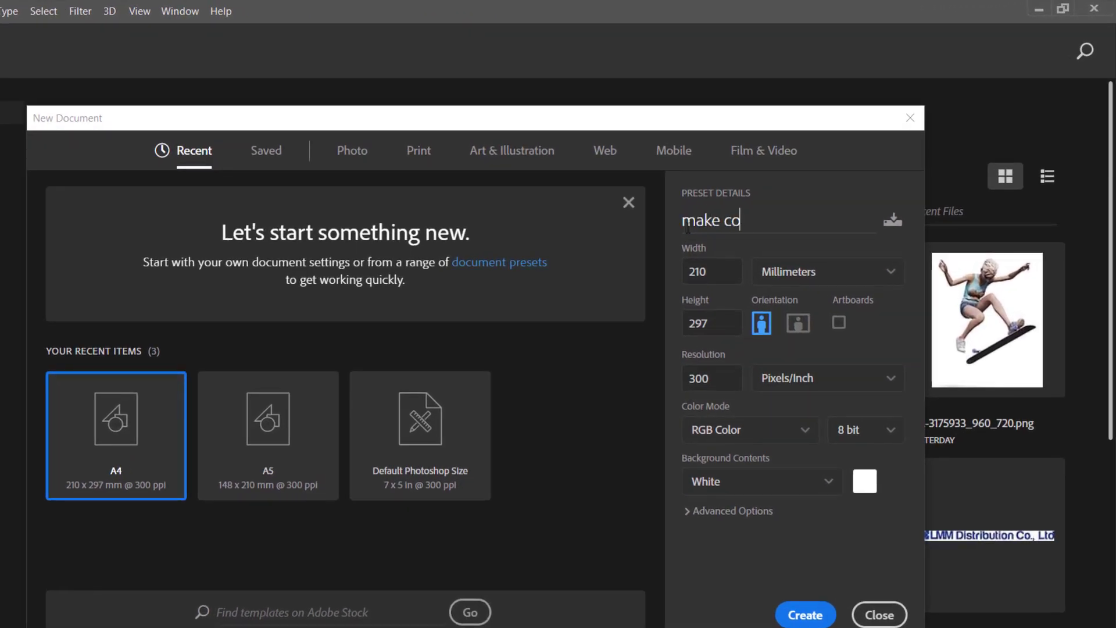
text(ffee cup)
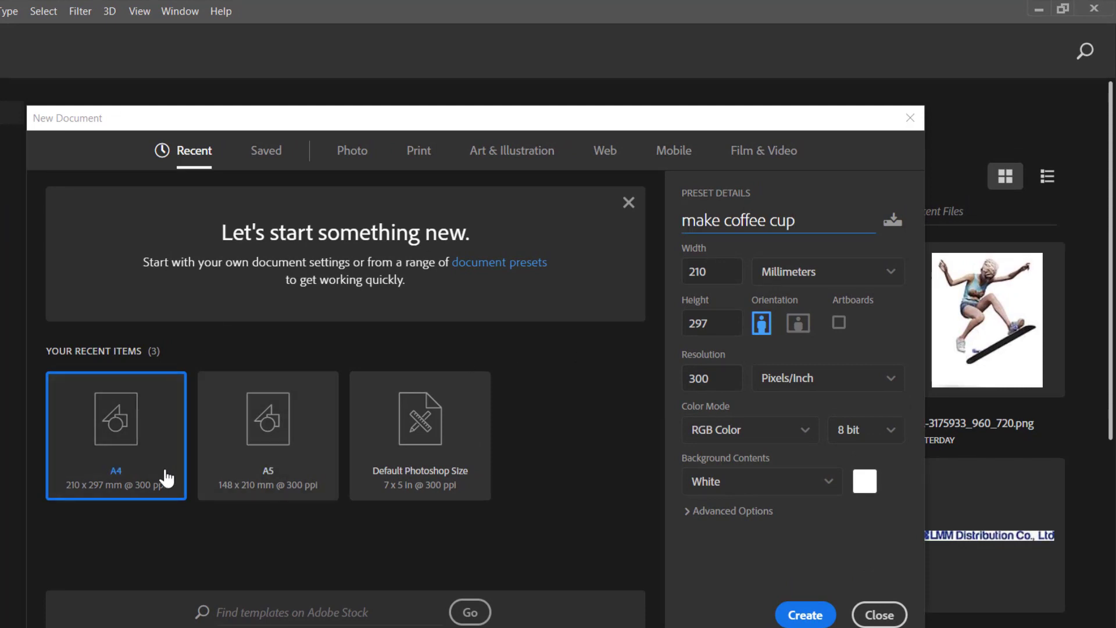
click(863, 615)
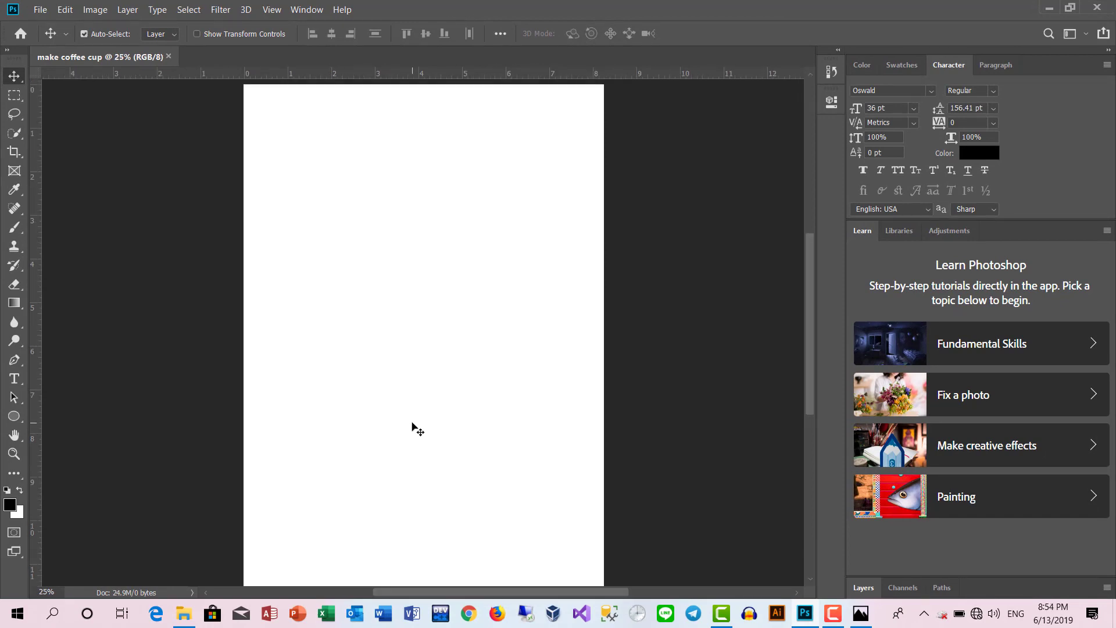
Briefly view the photoshop coffee.jpg reference in Photos, then close it.
click(855, 619)
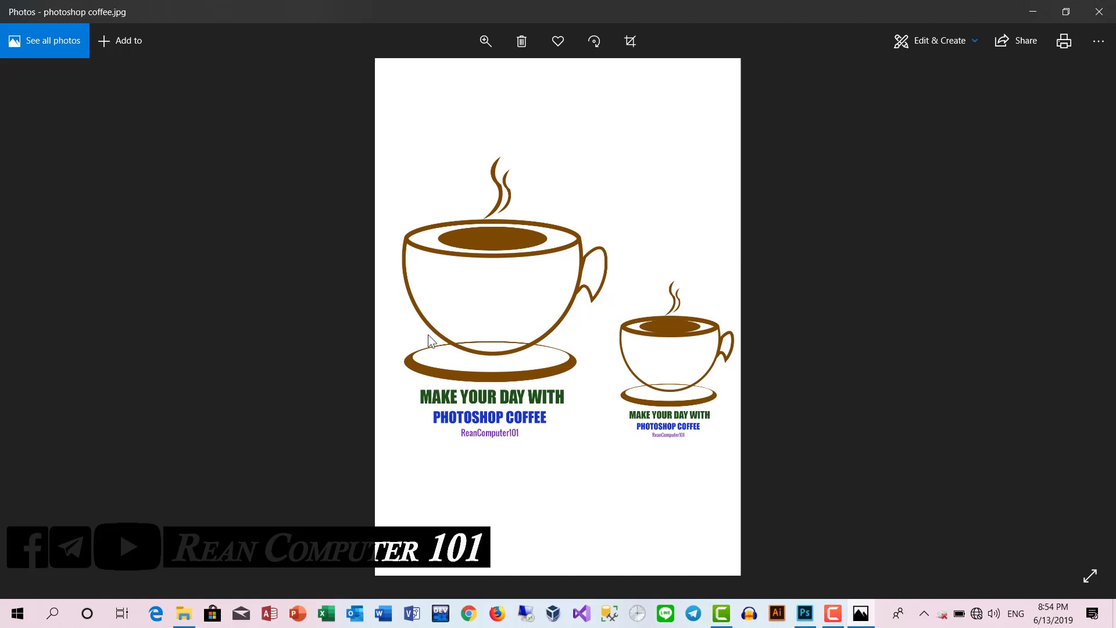
click(1033, 7)
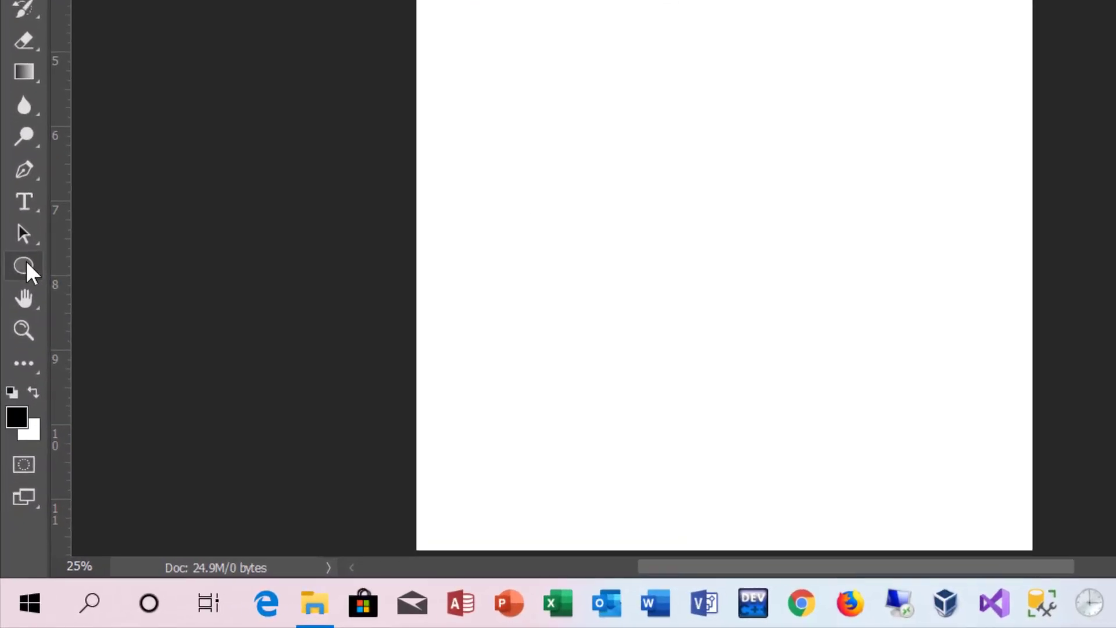
Draw a large circle in the upper middle of the page with the Ellipse Tool.
right_click(15, 416)
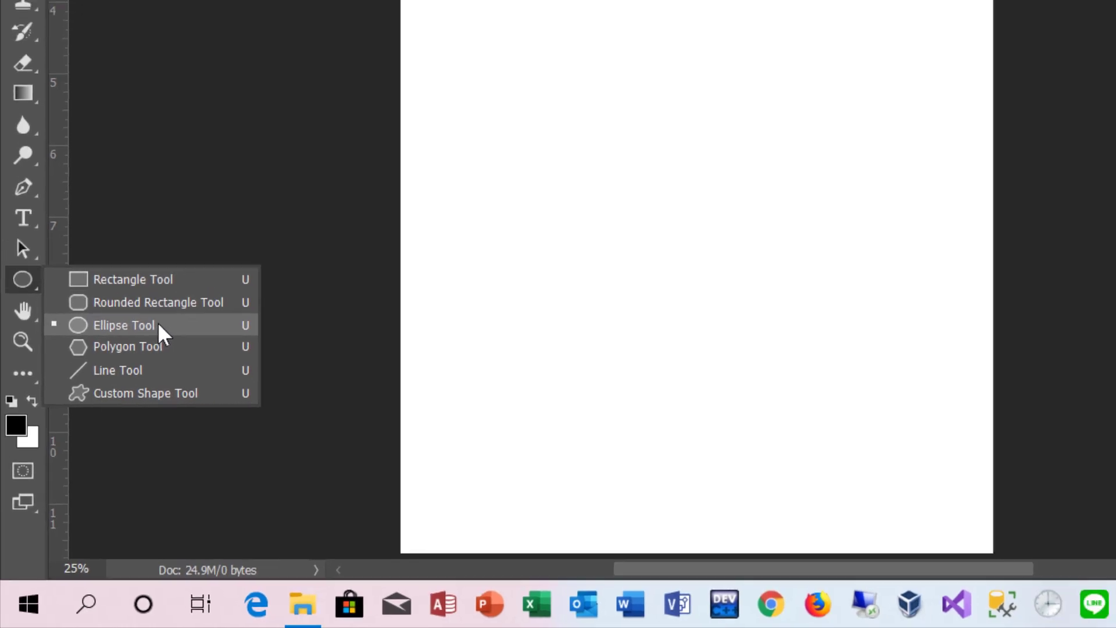
click(169, 306)
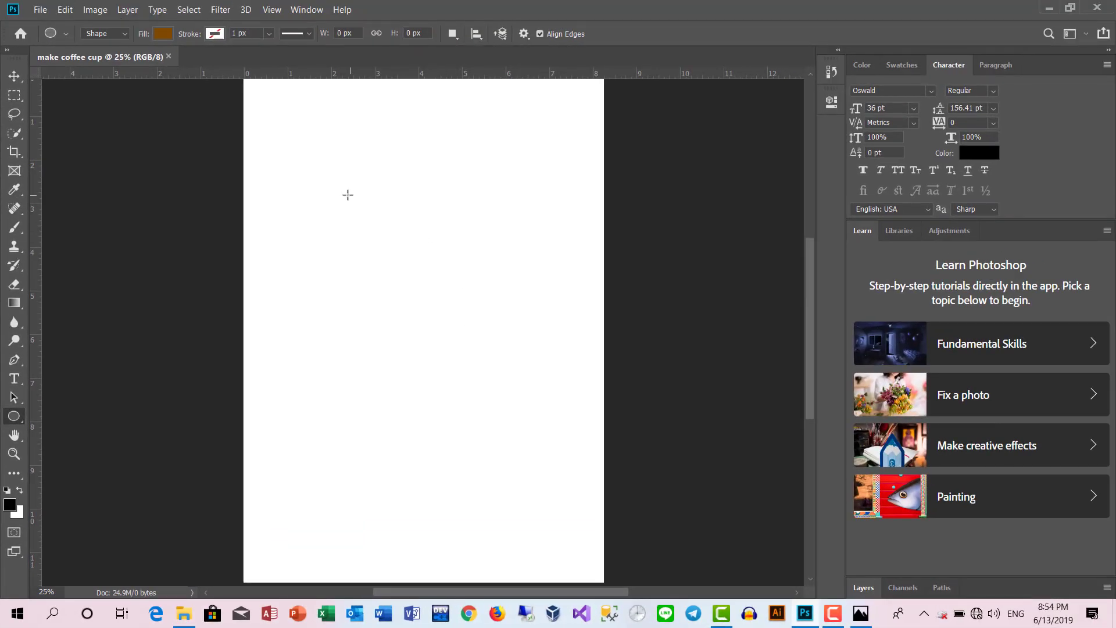
mouse_move(347, 195)
mouse_down()
mouse_move(551, 368)
mouse_move(548, 394)
mouse_move(570, 419)
mouse_up()
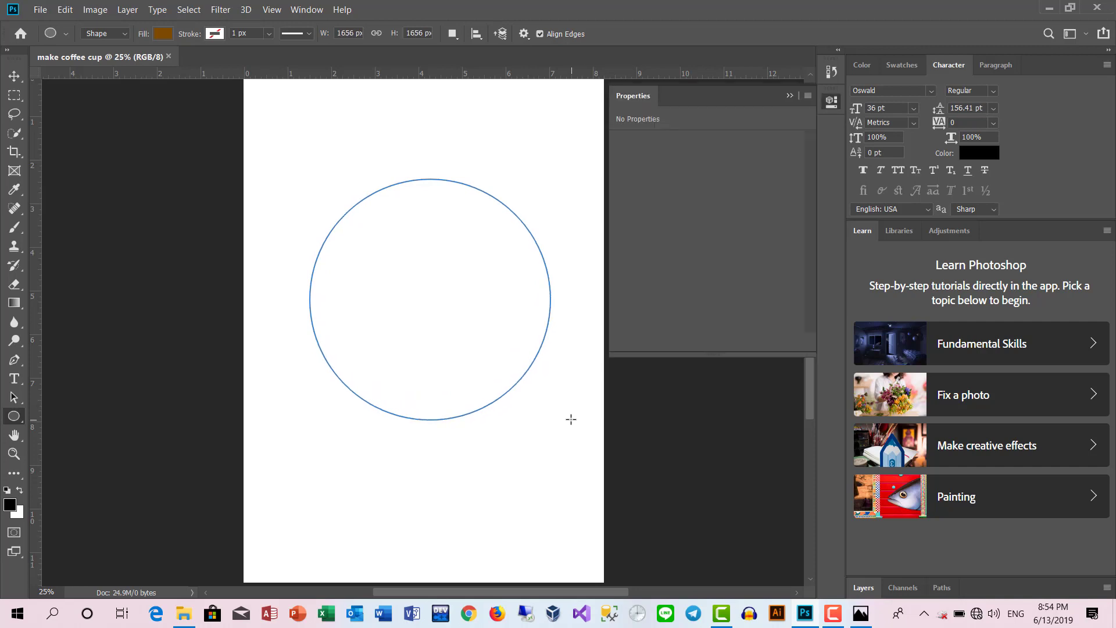
click(789, 96)
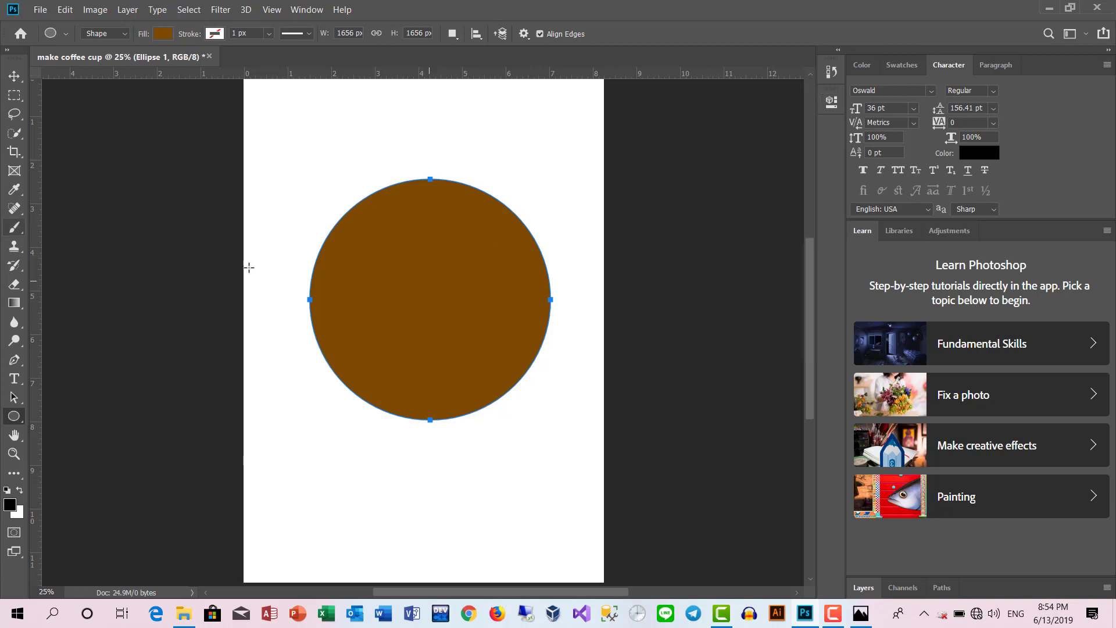
Give the circle no fill and a brown 30 px stroke.
click(164, 35)
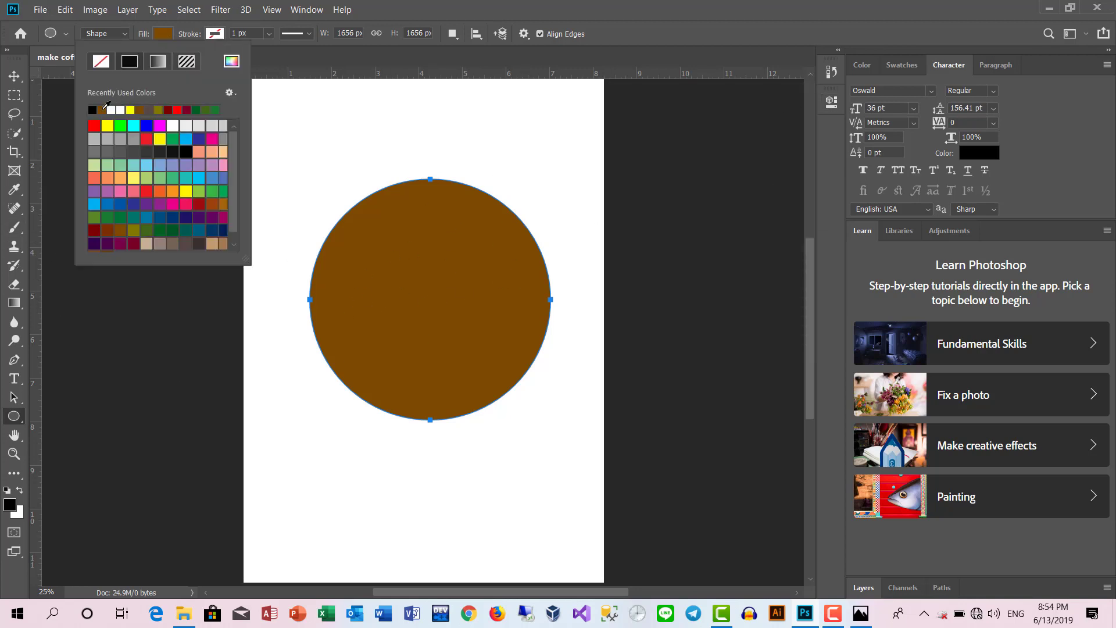
click(101, 62)
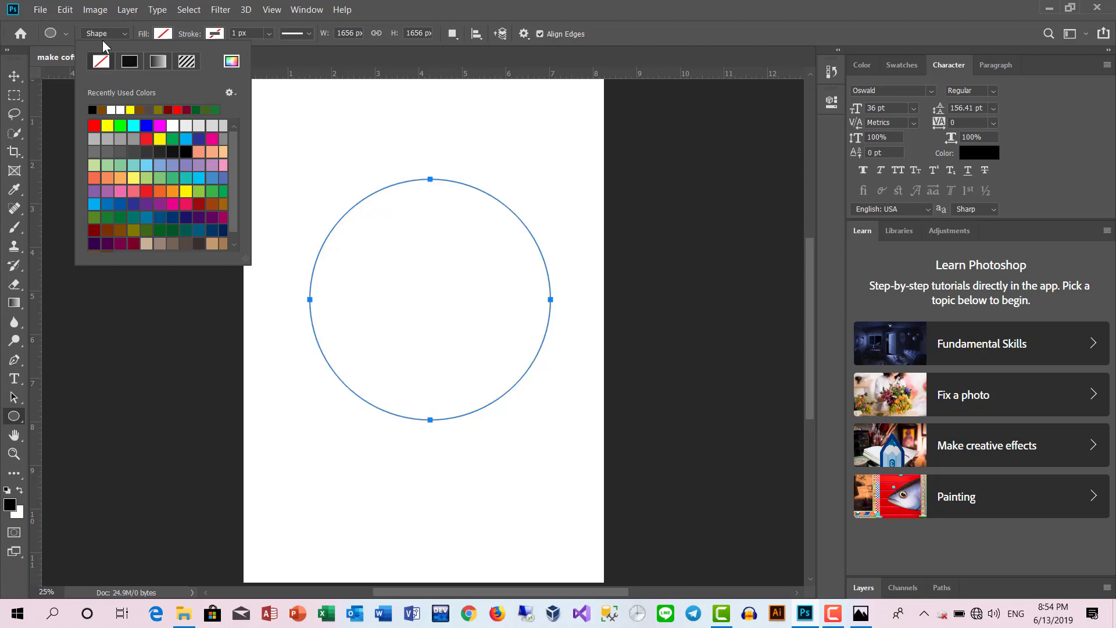
click(216, 35)
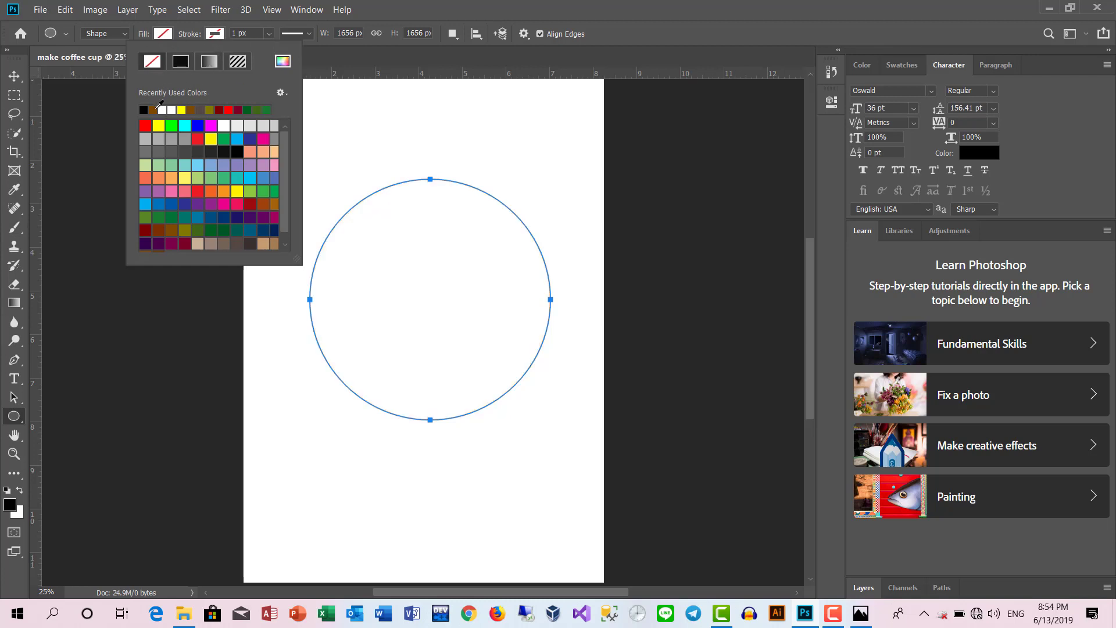
click(154, 109)
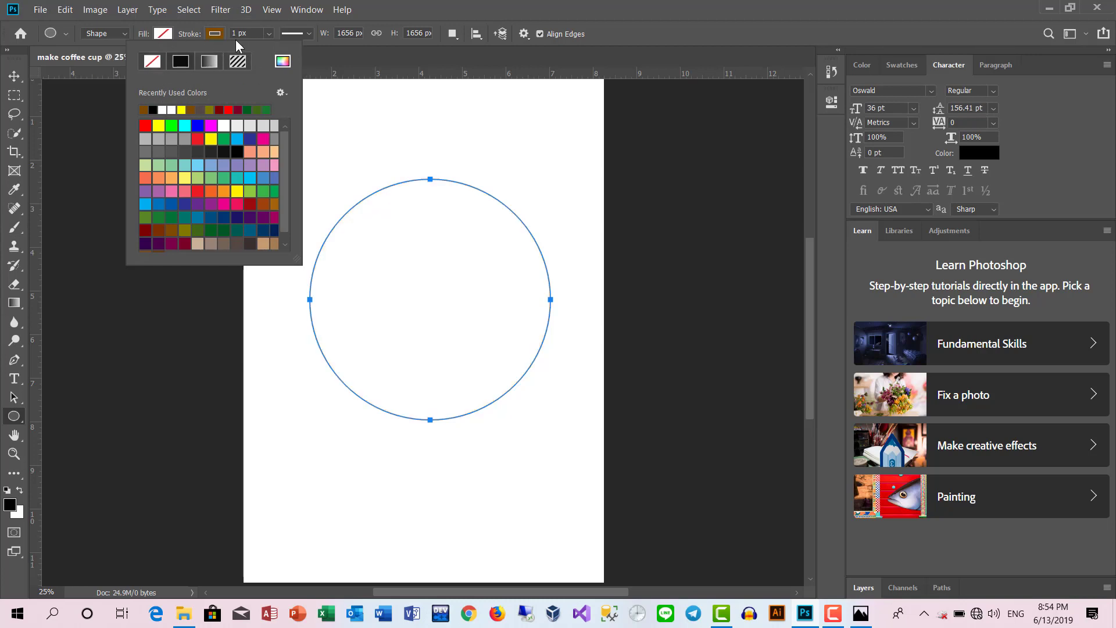
click(236, 33)
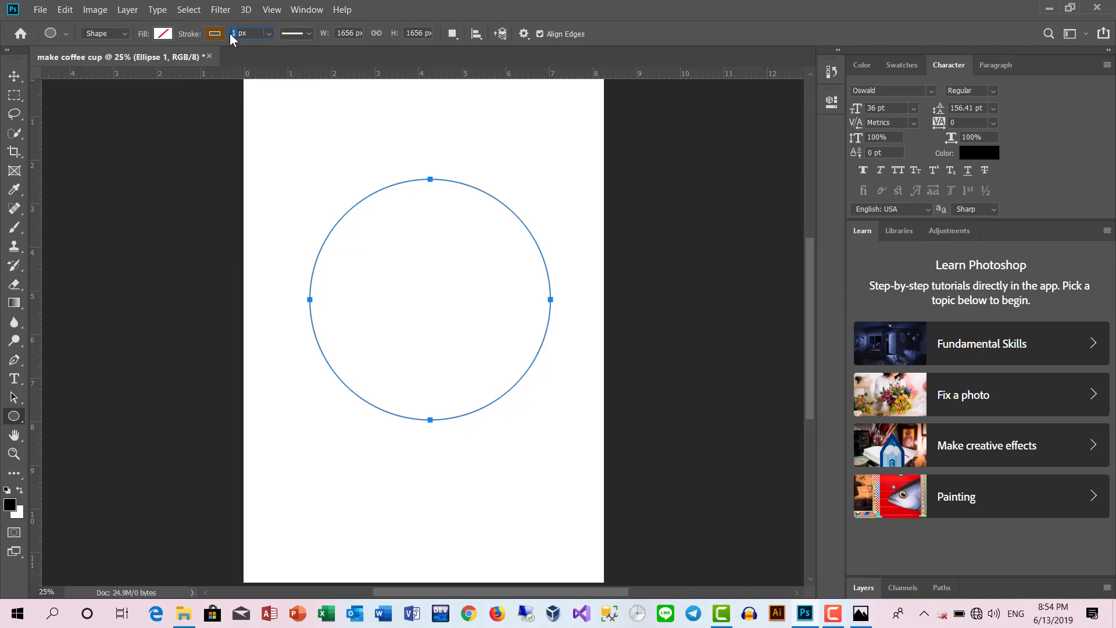
text(30)
key(Return)
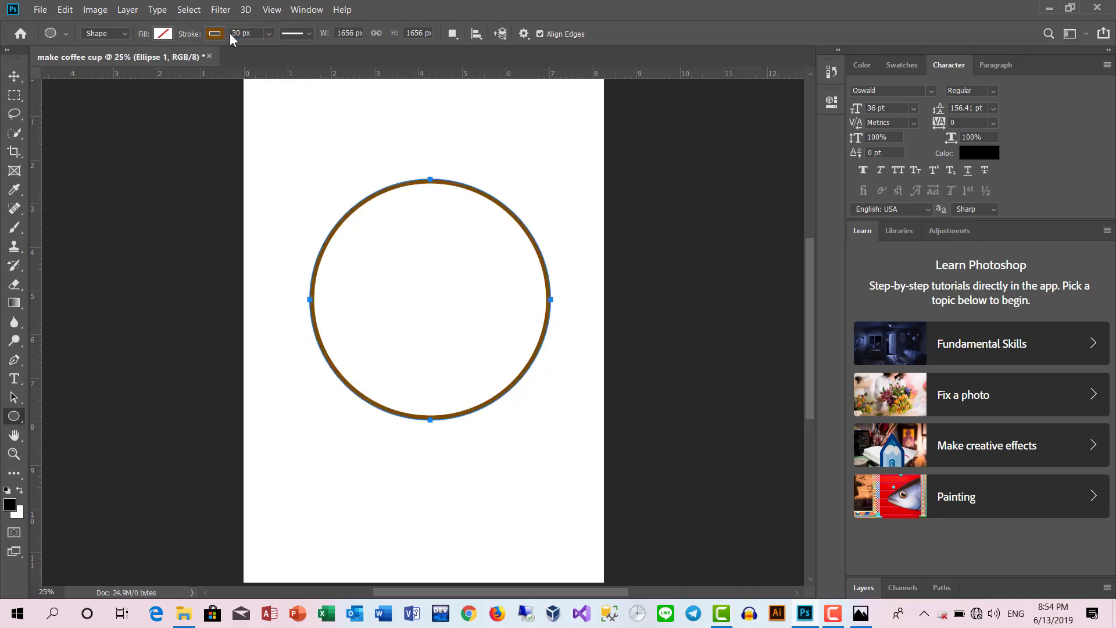
click(14, 76)
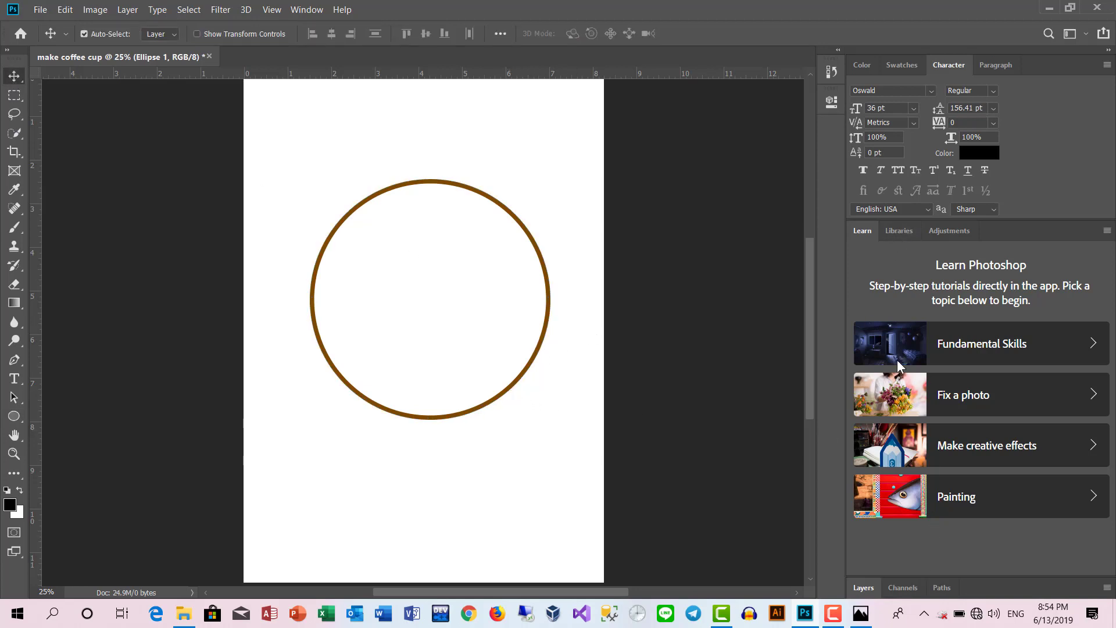
Nudge the brown circle slightly left and duplicate Ellipse 1 as 'Ellipse 1 copy'.
click(863, 588)
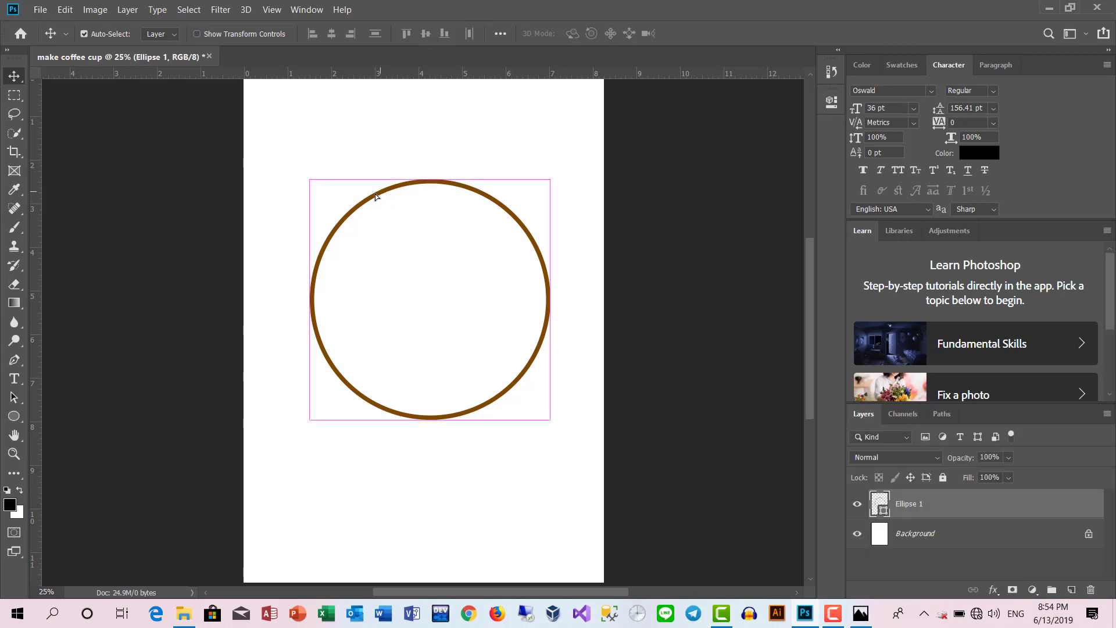
drag(375, 197, 369, 197)
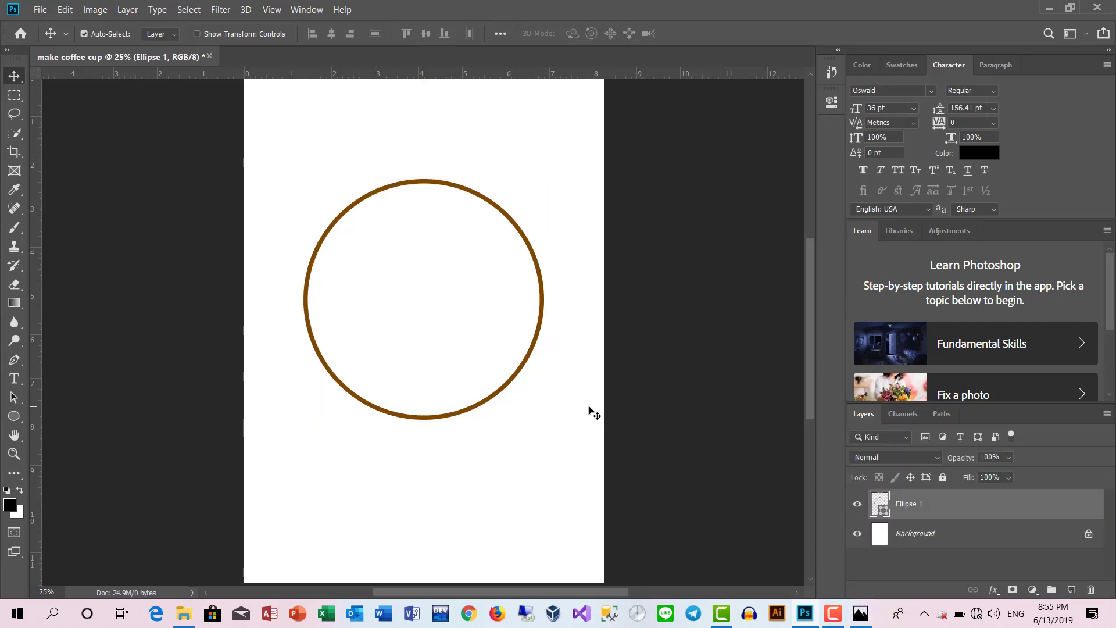
right_click(920, 507)
right_click(932, 506)
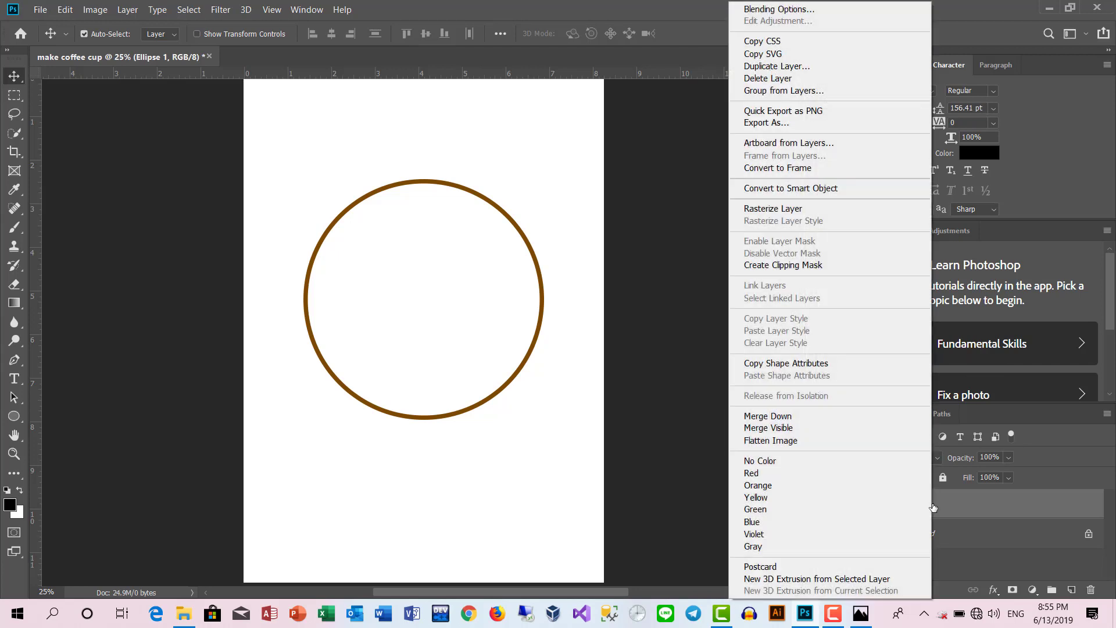
click(814, 69)
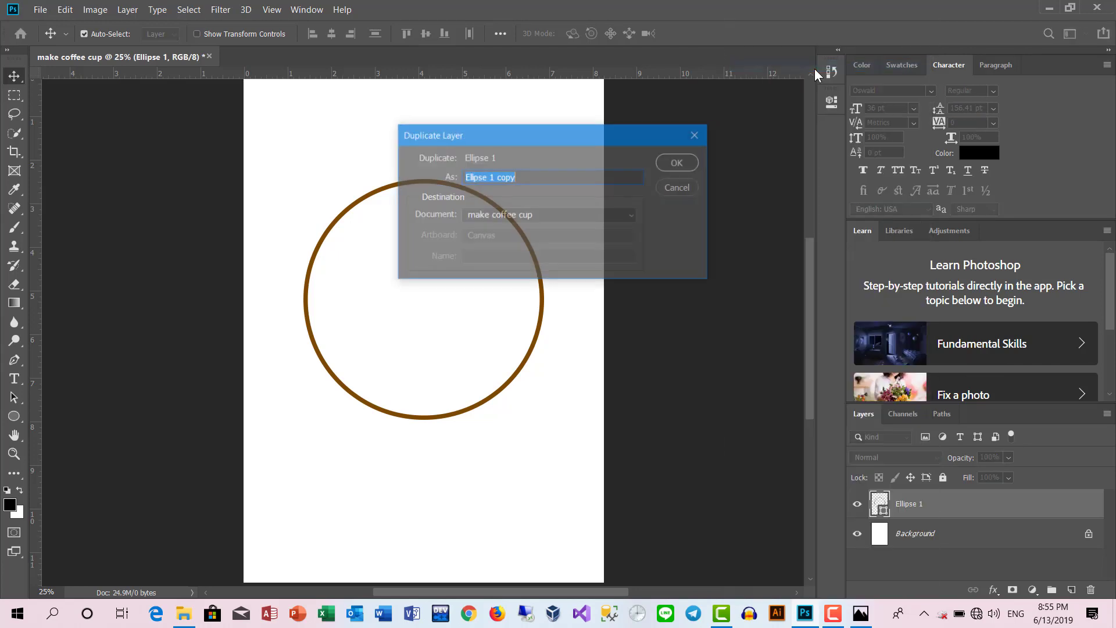
click(679, 163)
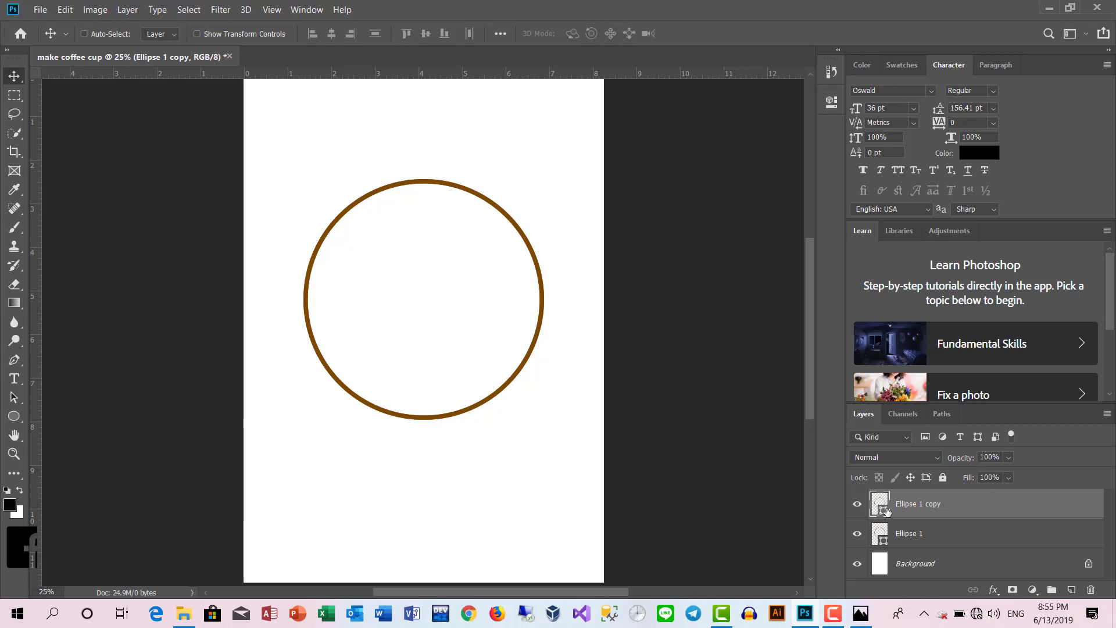
Squash the circle copy into a thin, flat rim ellipse.
key(ctrl+t)
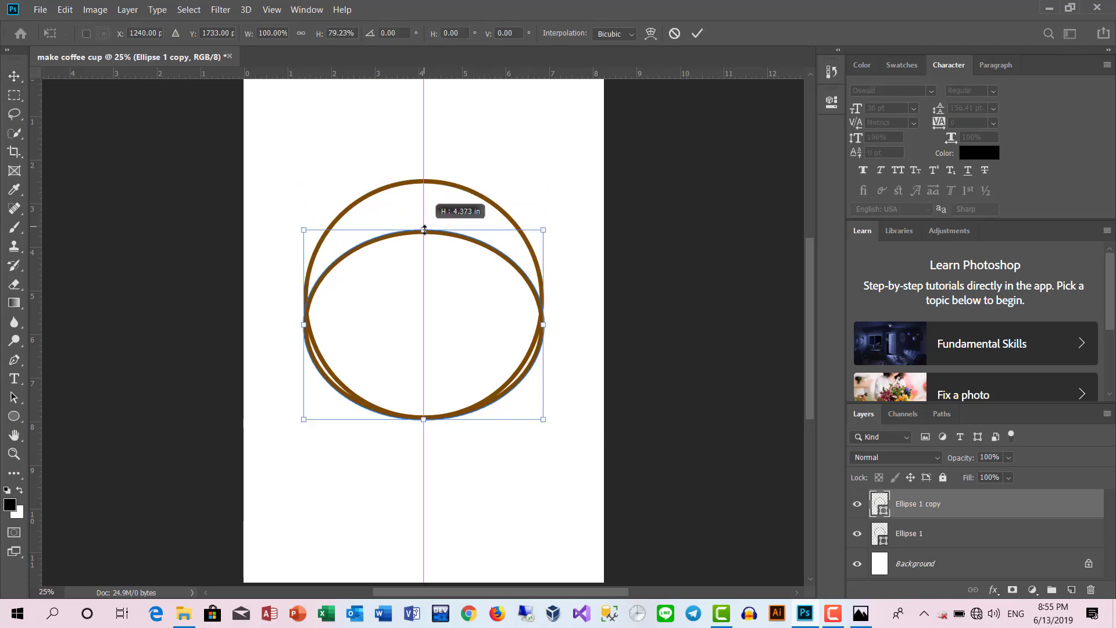
drag(425, 179, 424, 230)
drag(423, 418, 443, 301)
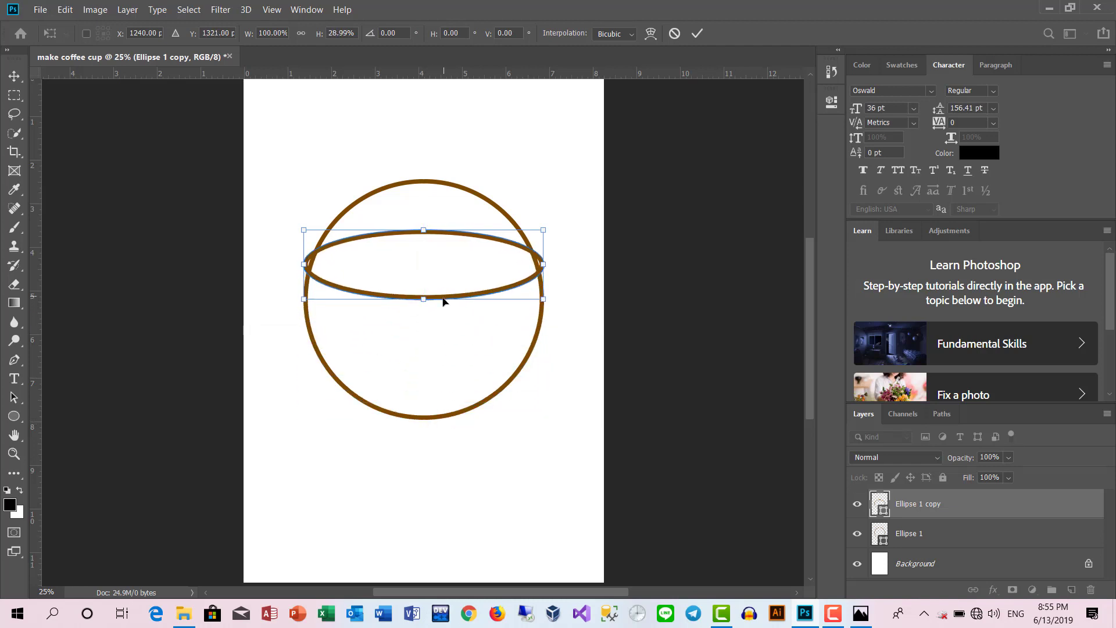
drag(424, 231, 429, 243)
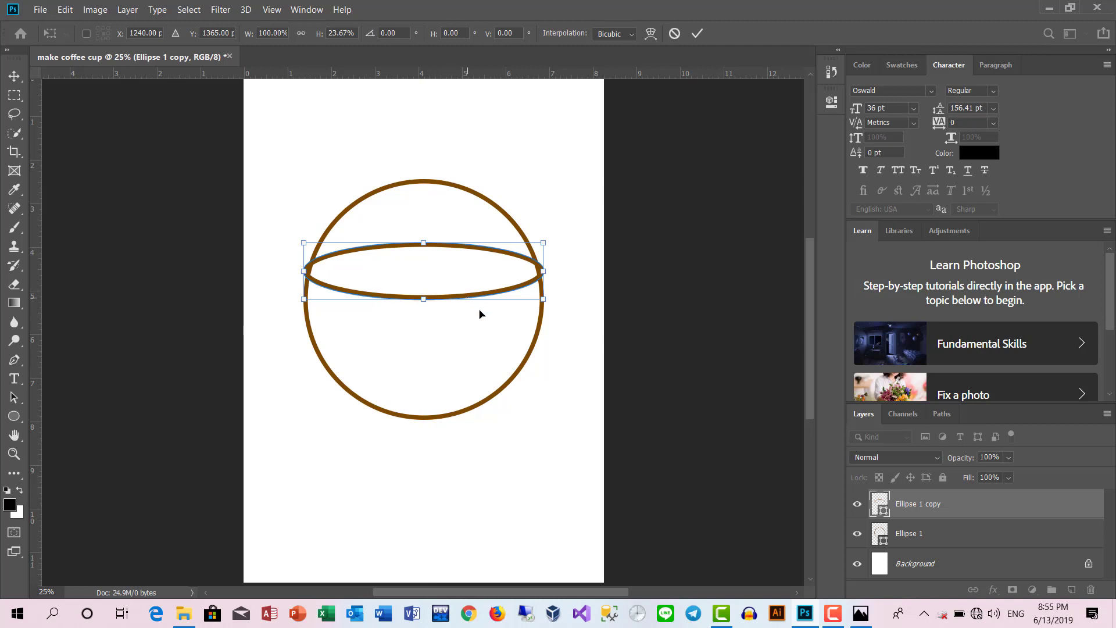
key(Return)
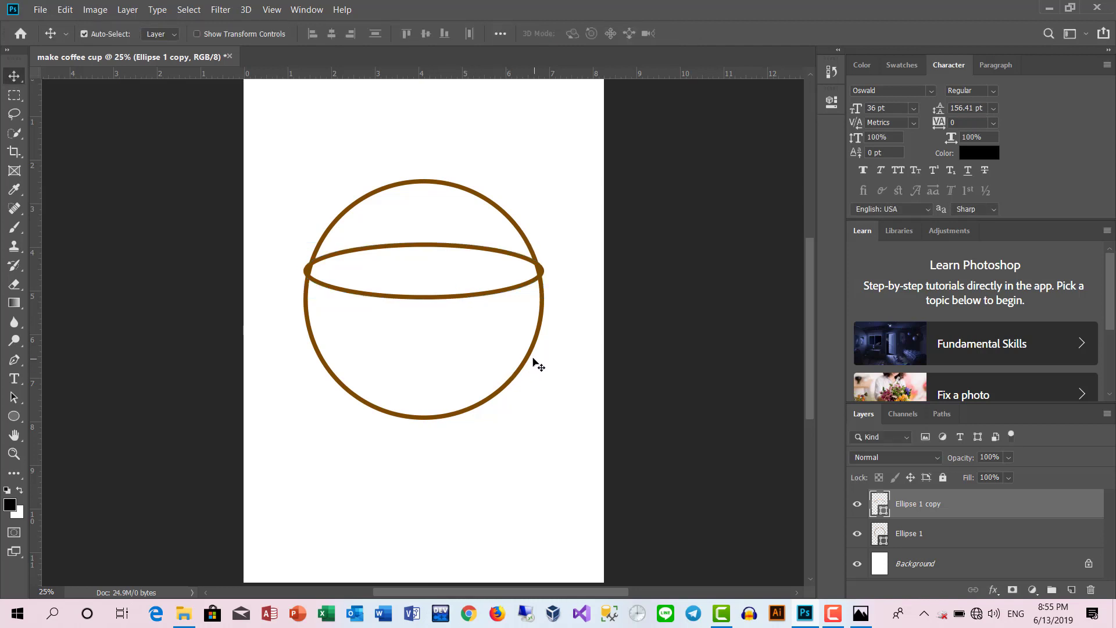
Widen the original Ellipse 1 circle to about 102% to match the rim's ends.
click(917, 538)
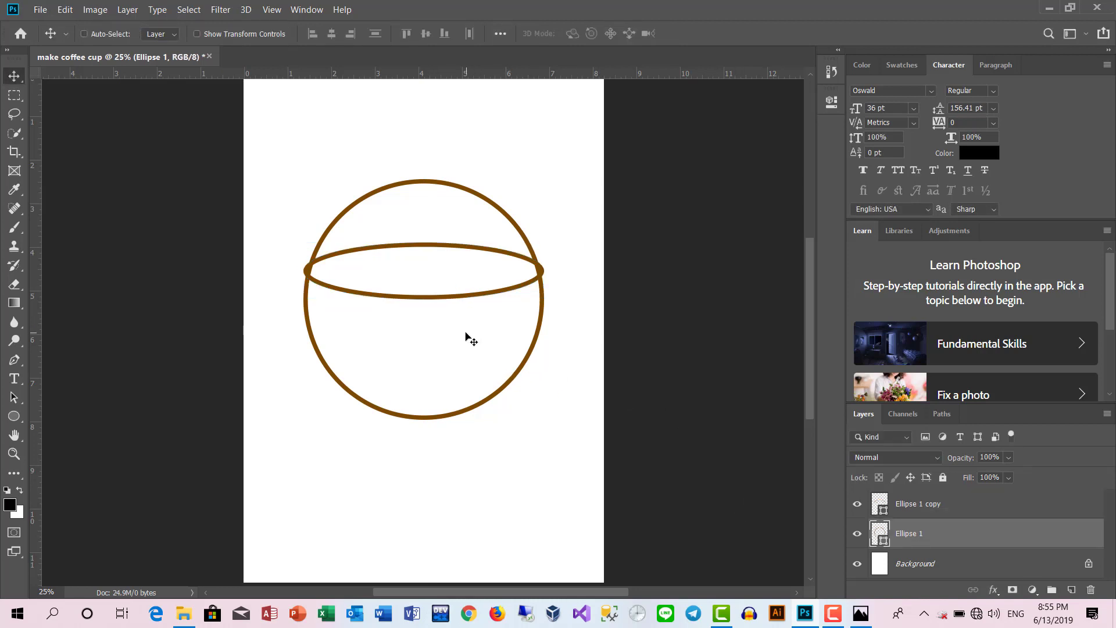
key(ctrl+t)
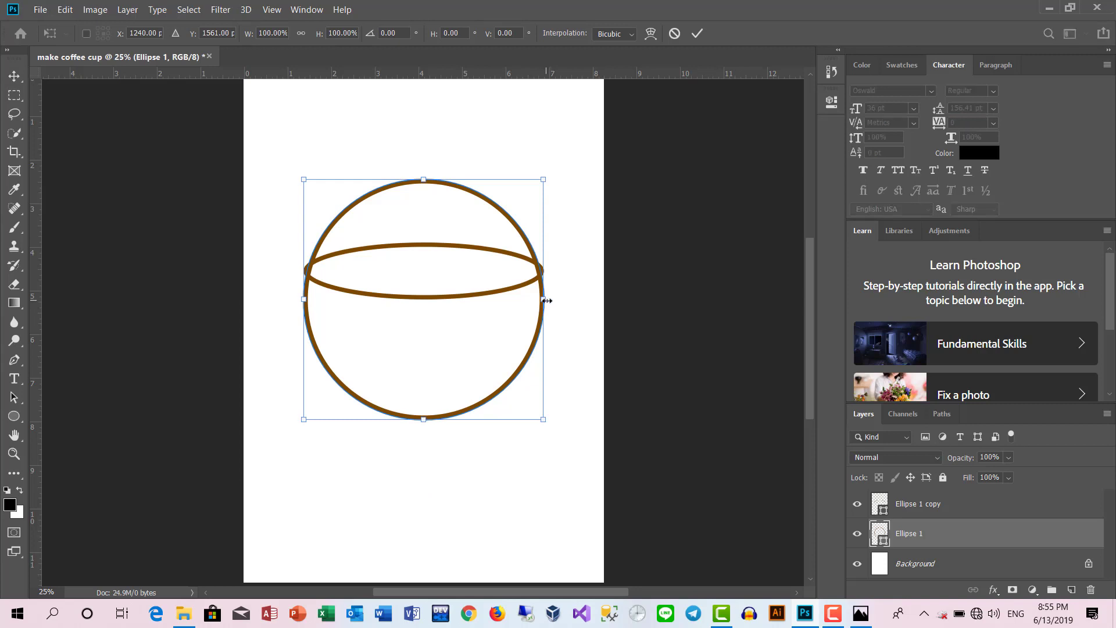
drag(547, 301, 549, 303)
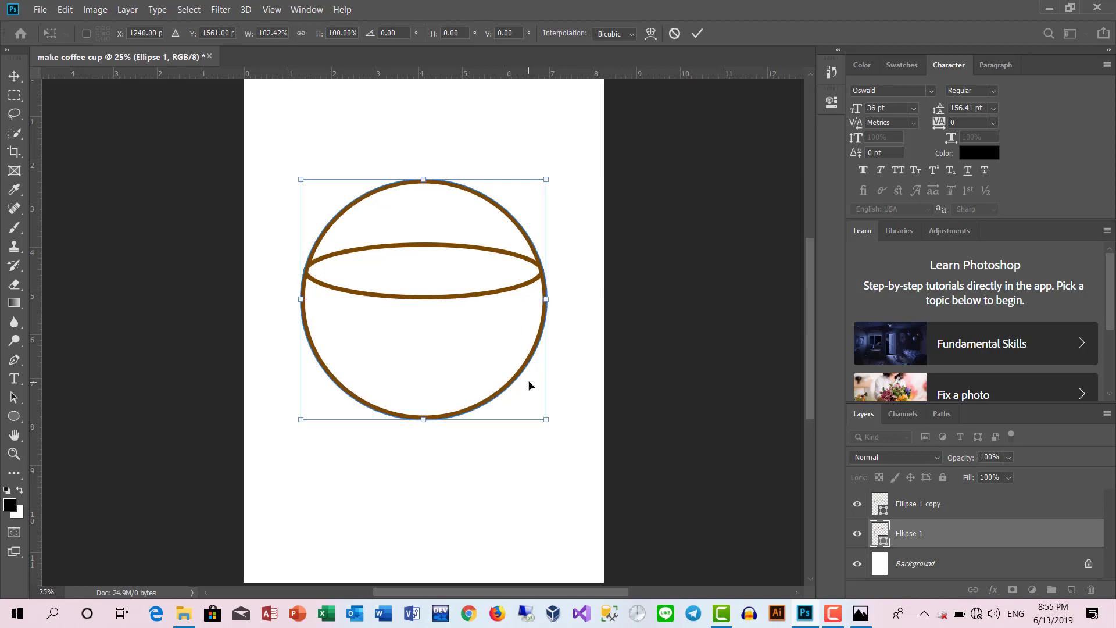
key(Return)
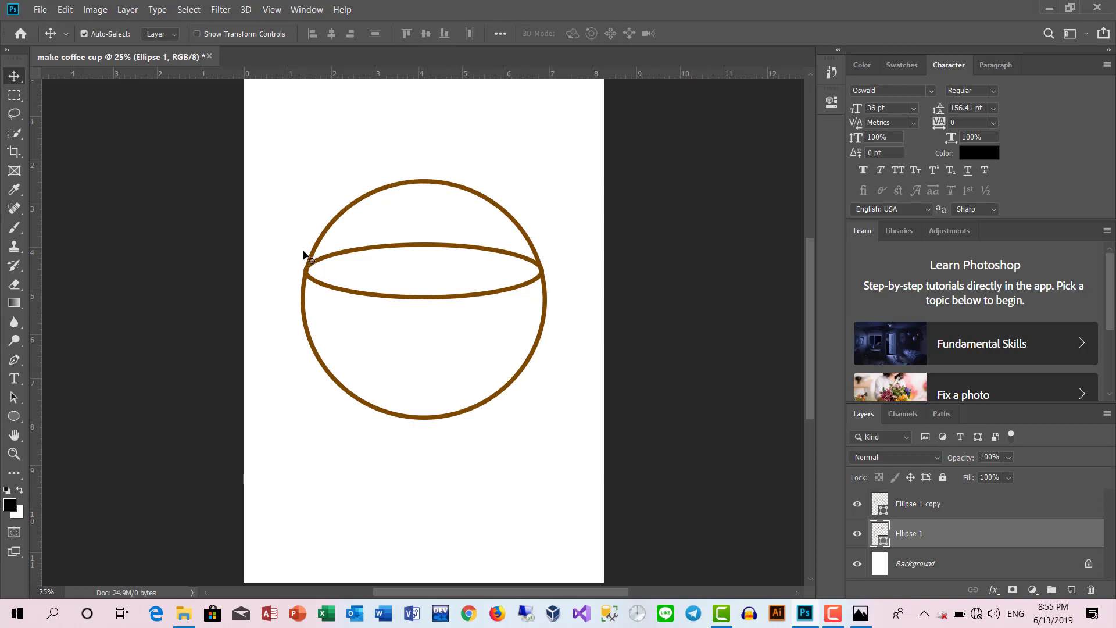
click(14, 95)
Place a horizontal guide at the rim's ends and marquee-select the page above it.
right_click(15, 96)
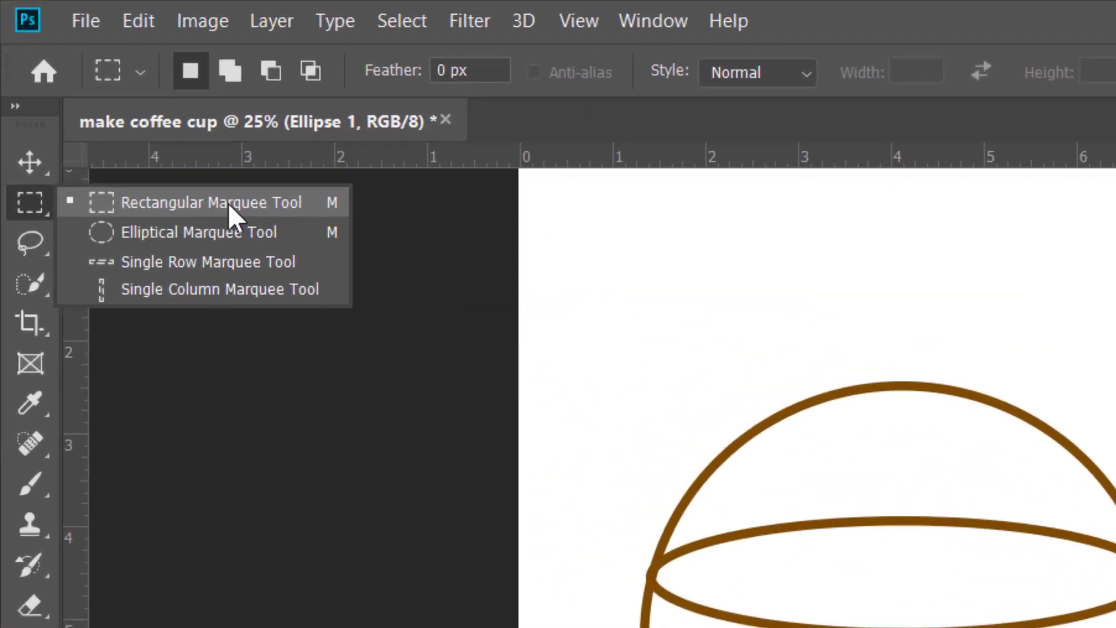
click(228, 204)
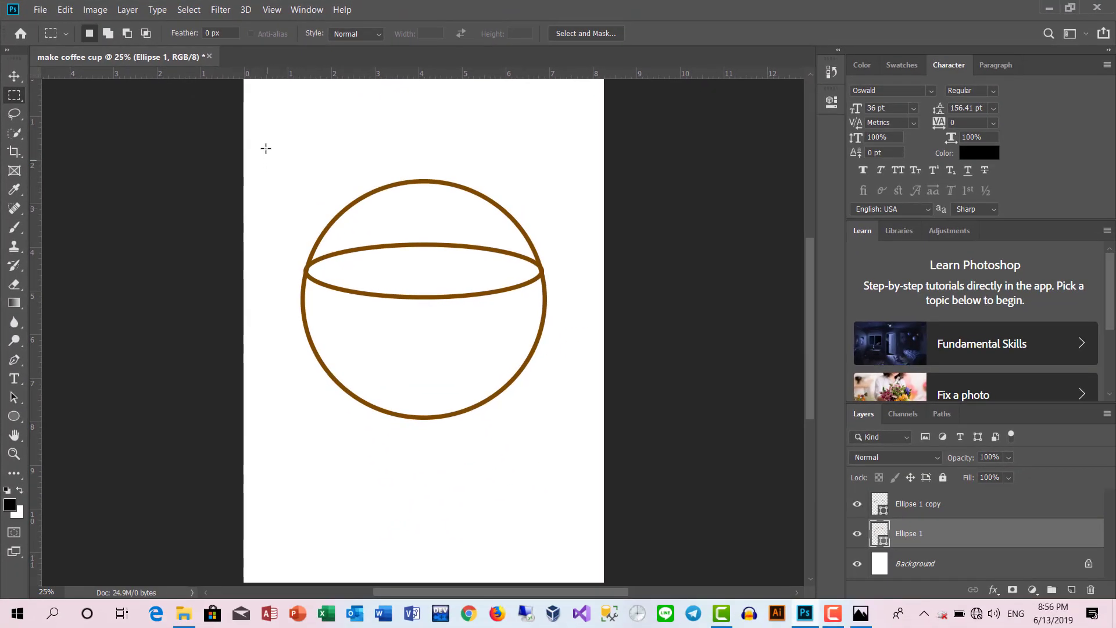
drag(257, 130, 258, 131)
drag(320, 74, 332, 272)
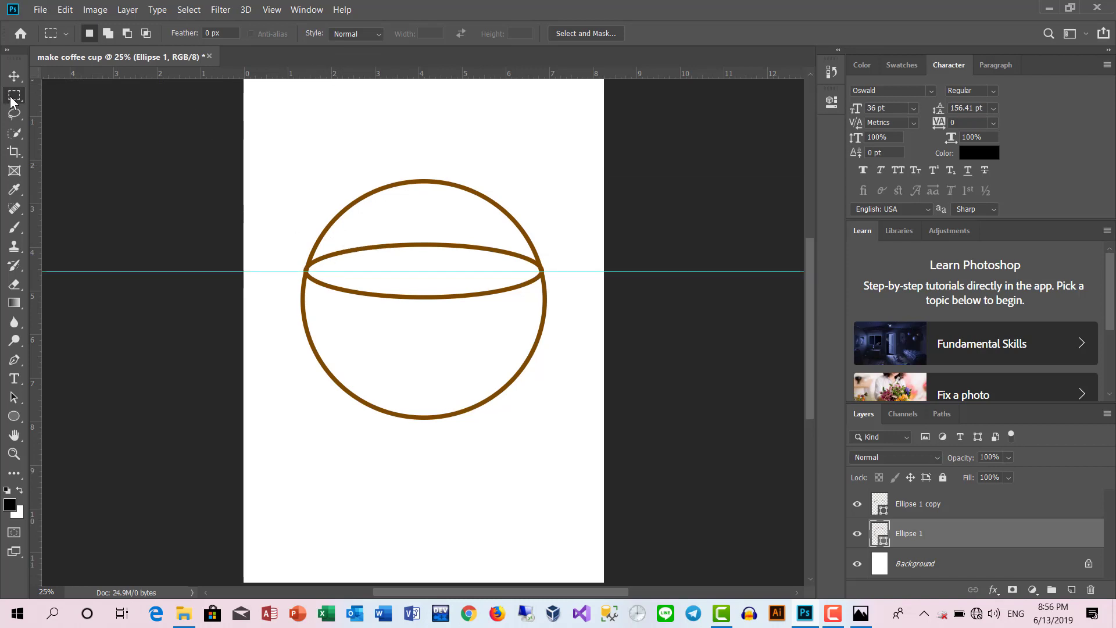
drag(250, 100, 613, 262)
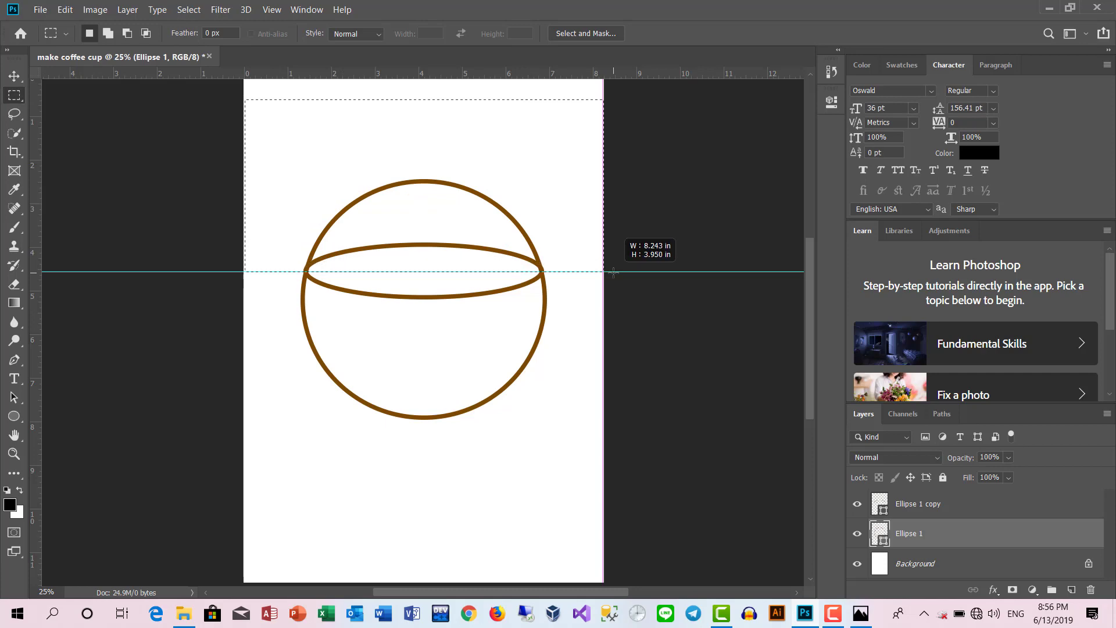
drag(613, 263, 610, 271)
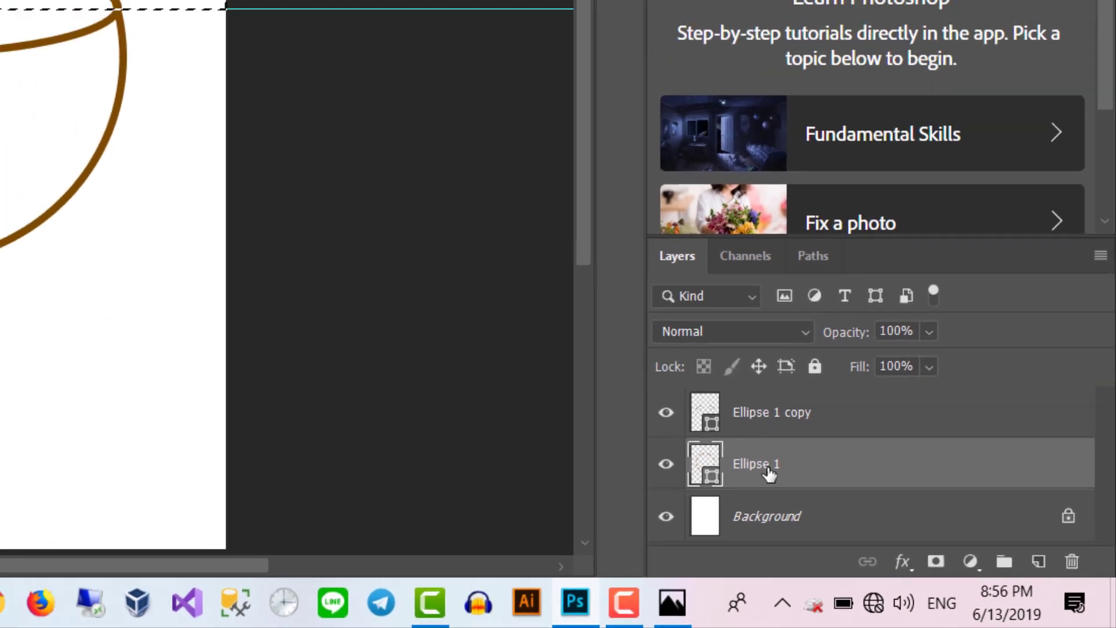
Rasterize Ellipse 1, delete the circle's top arc, and deselect.
right_click(730, 455)
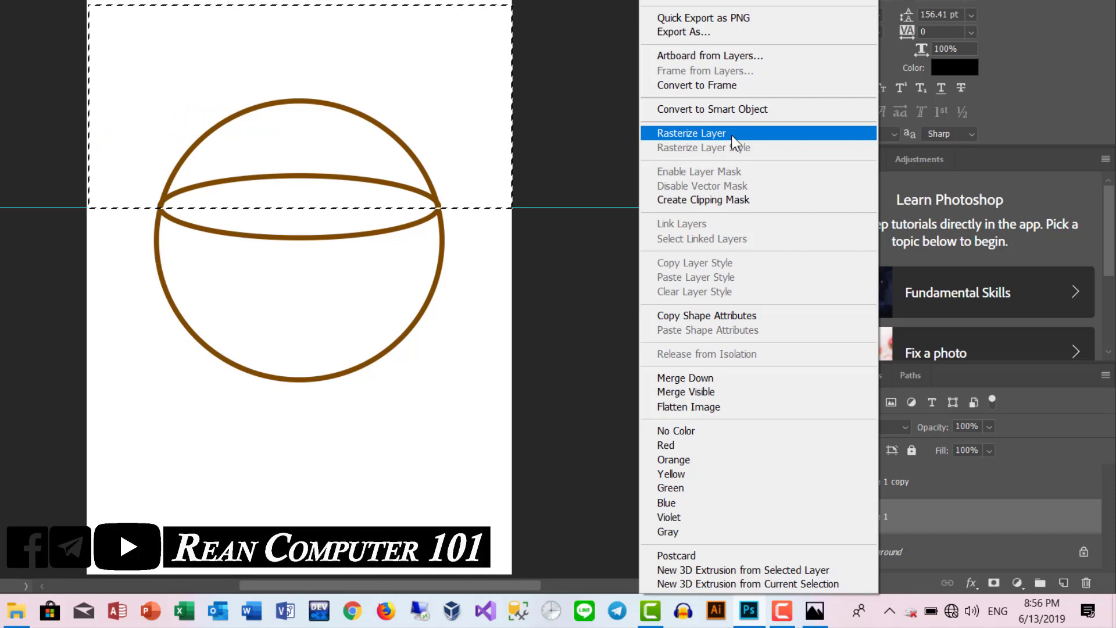
click(732, 138)
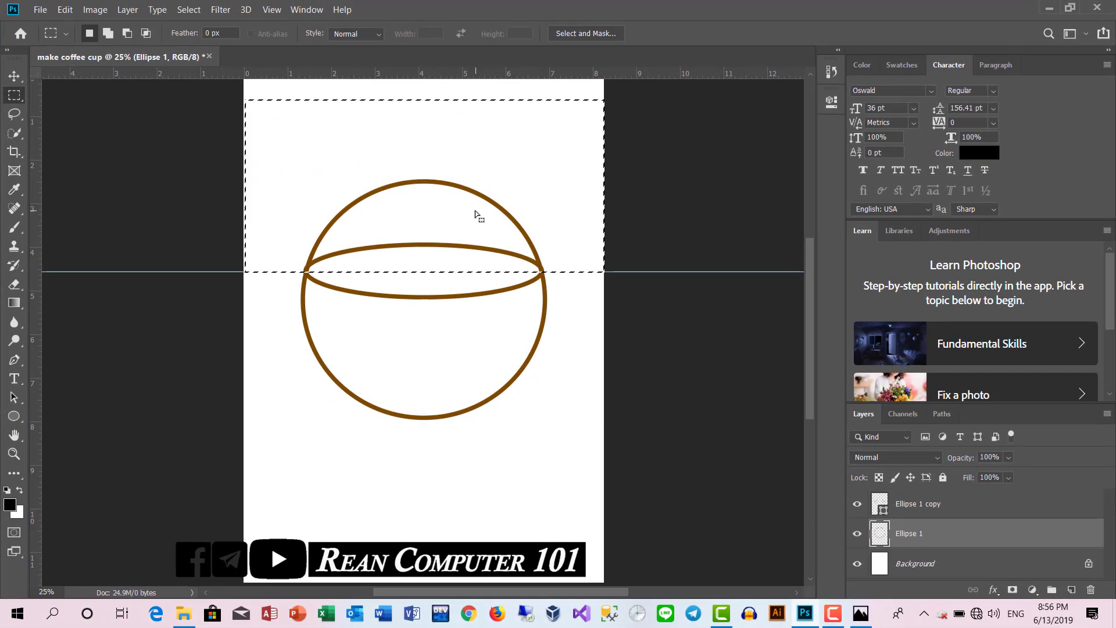
key(Delete)
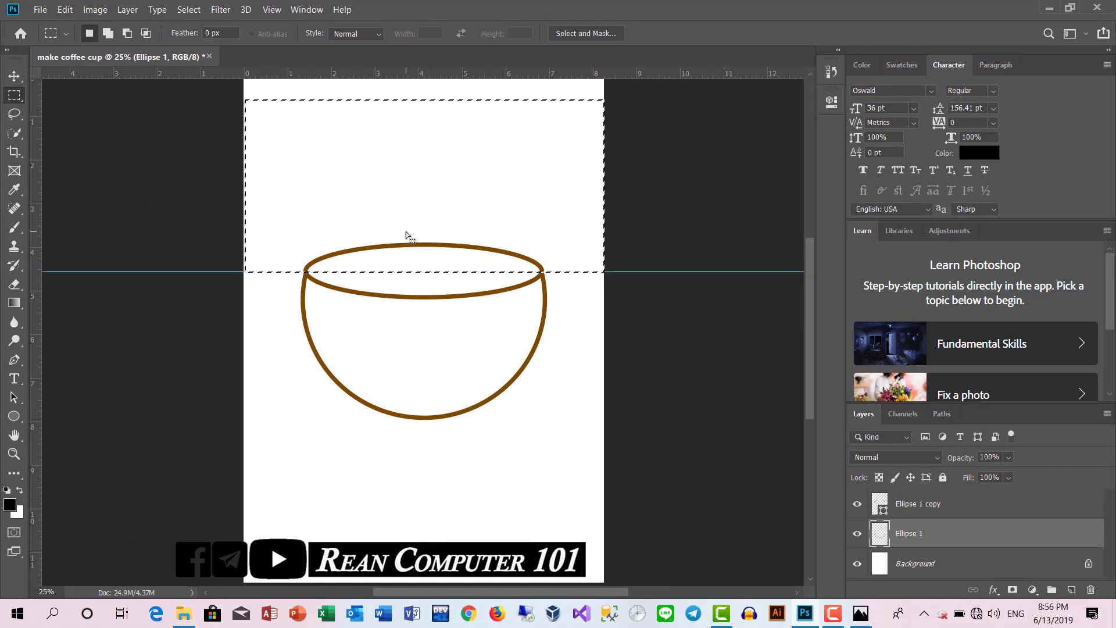
key(ctrl+d)
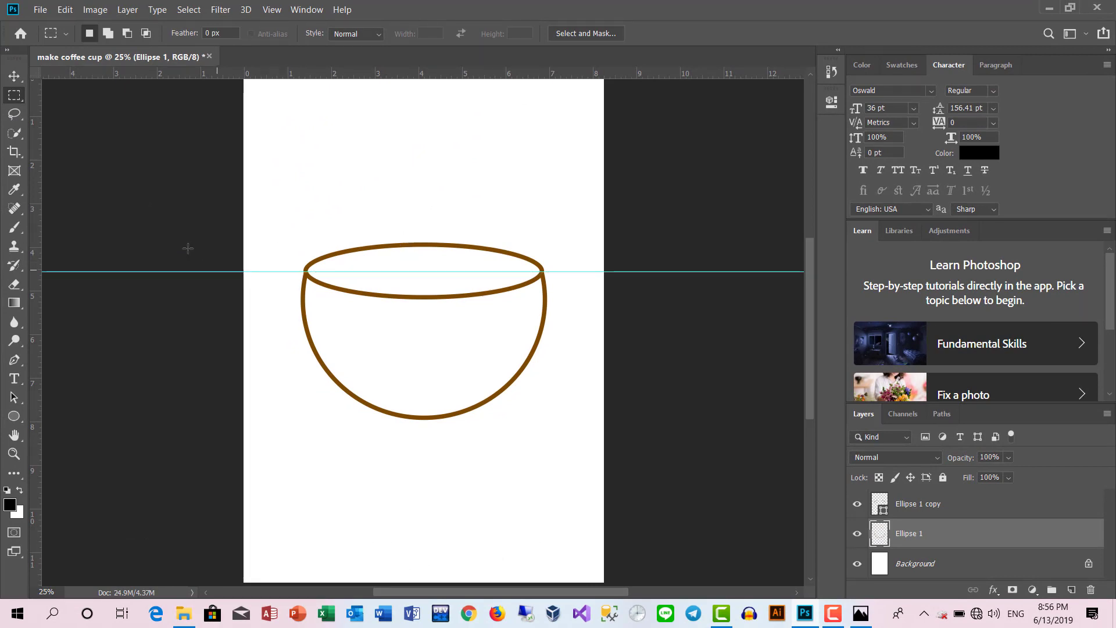
Remove the guide and select both cup layers together.
click(14, 75)
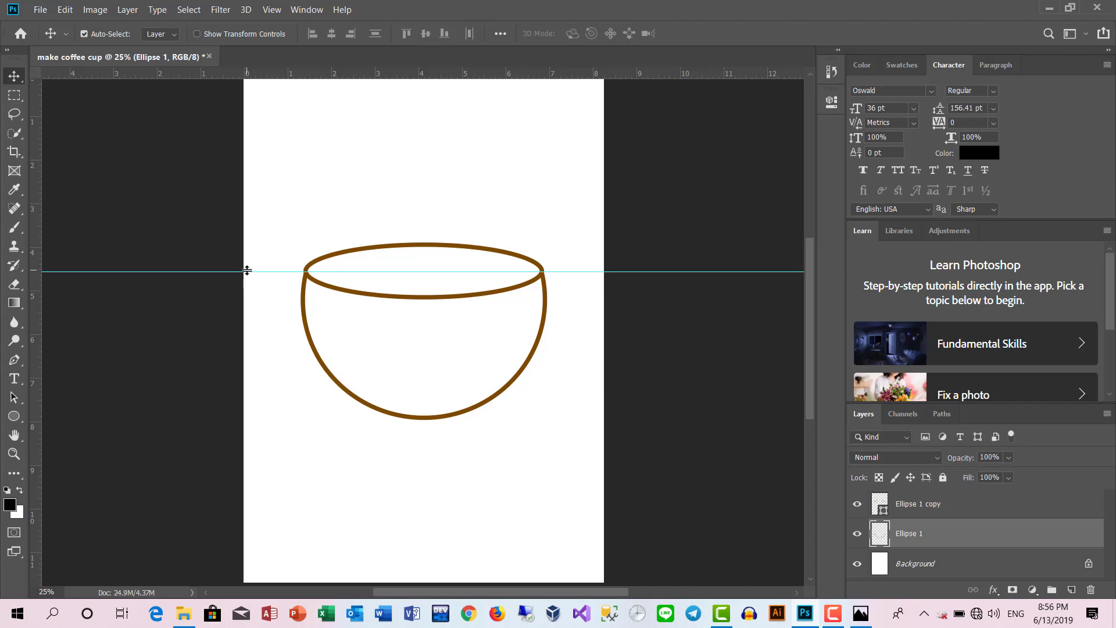
drag(244, 271, 372, 73)
key(ctrl)
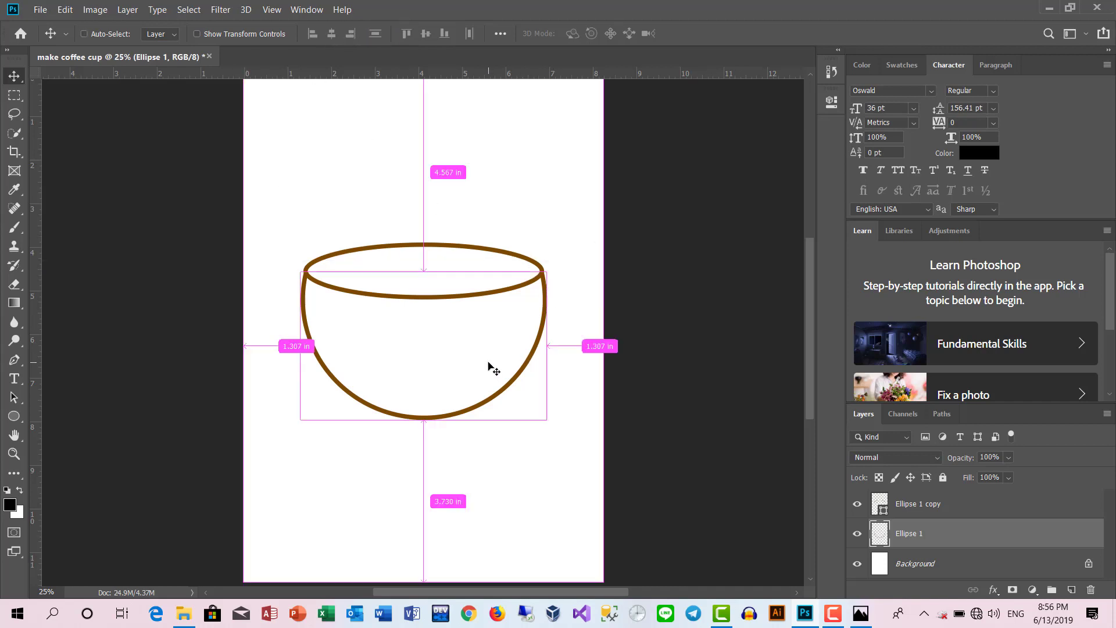
drag(276, 173, 555, 464)
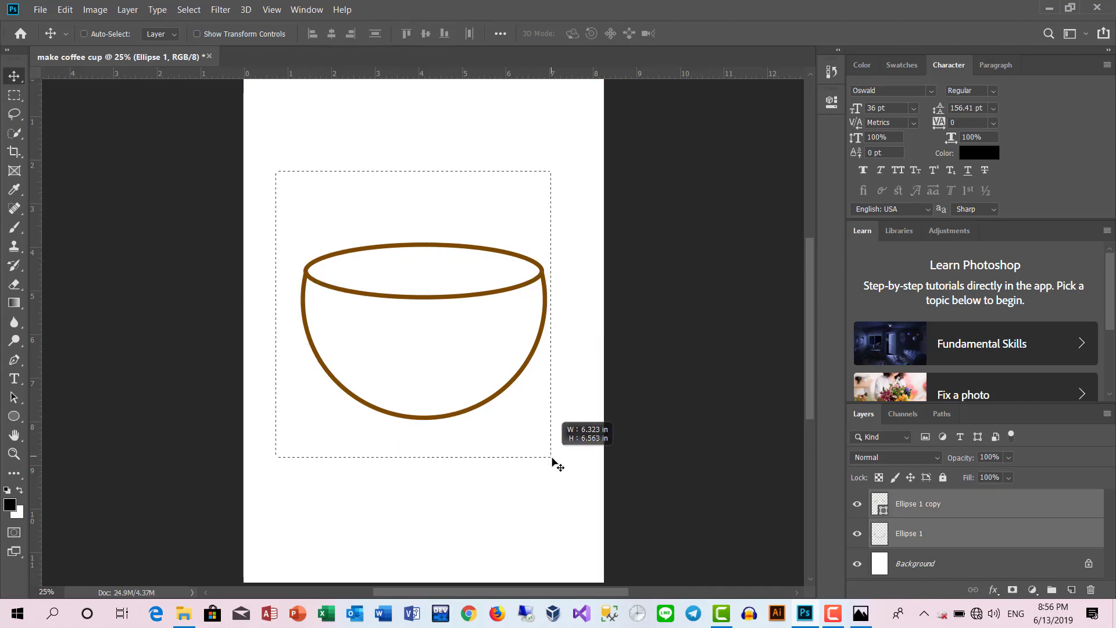
key(ctrl+t)
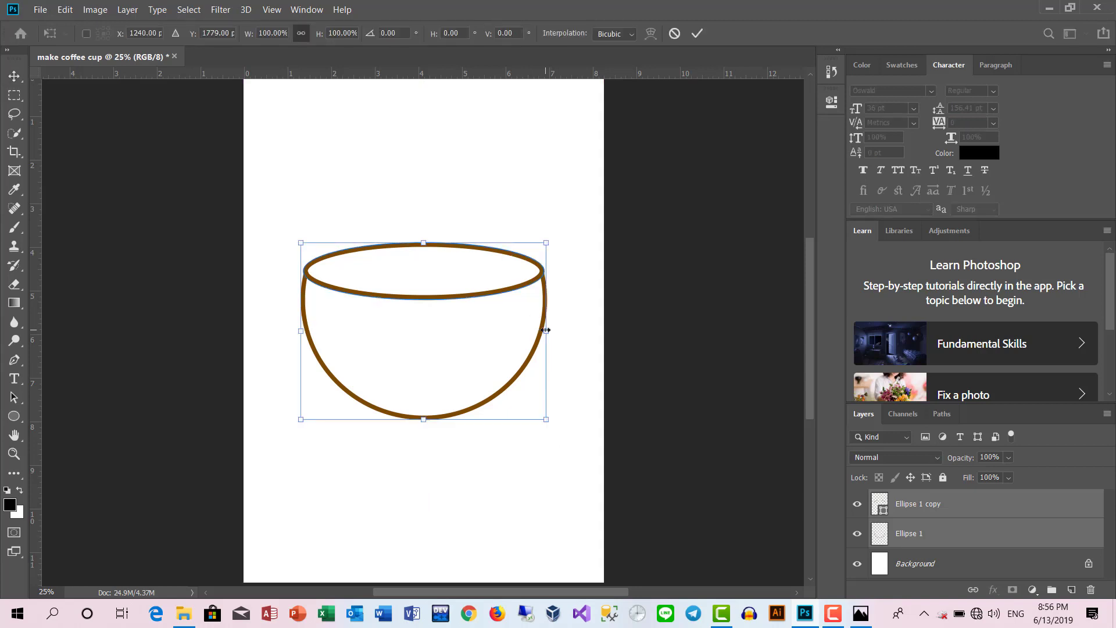
Narrow the cup to about 86% width and move it higher up the page.
drag(545, 330, 502, 323)
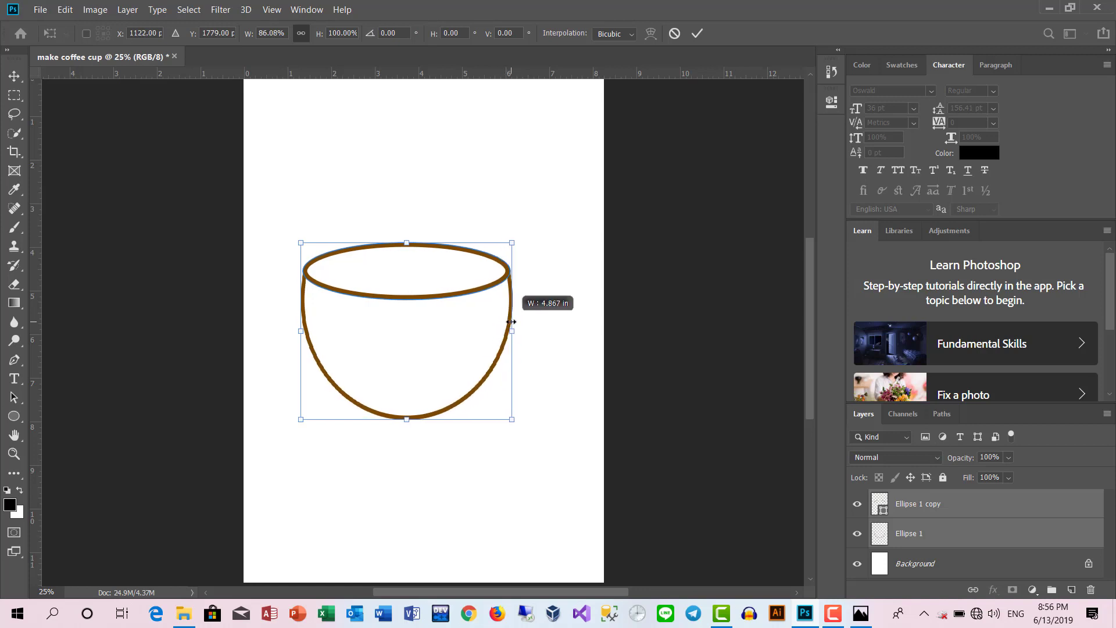
drag(501, 323, 515, 327)
key(Return)
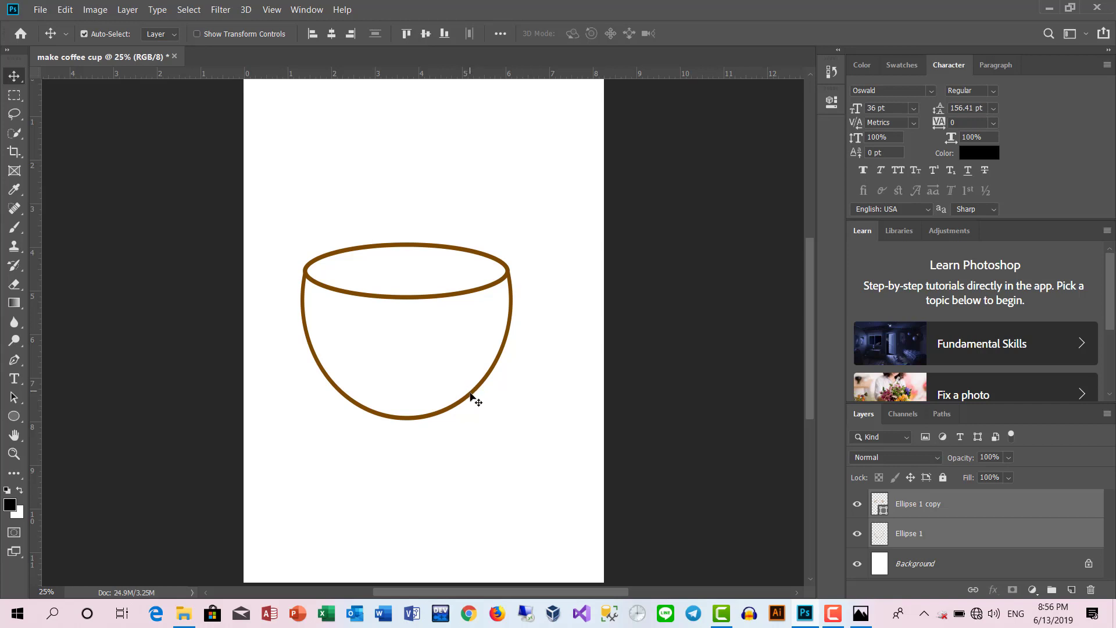
mouse_move(476, 392)
mouse_down()
mouse_move(487, 353)
mouse_move(476, 350)
mouse_up()
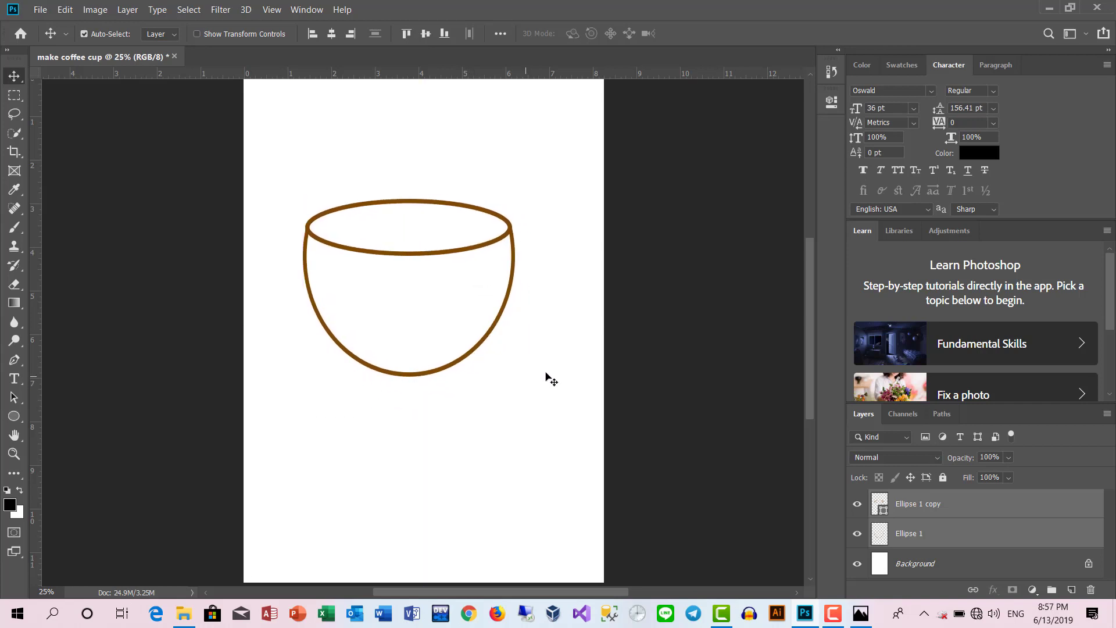
key(alt+Tab)
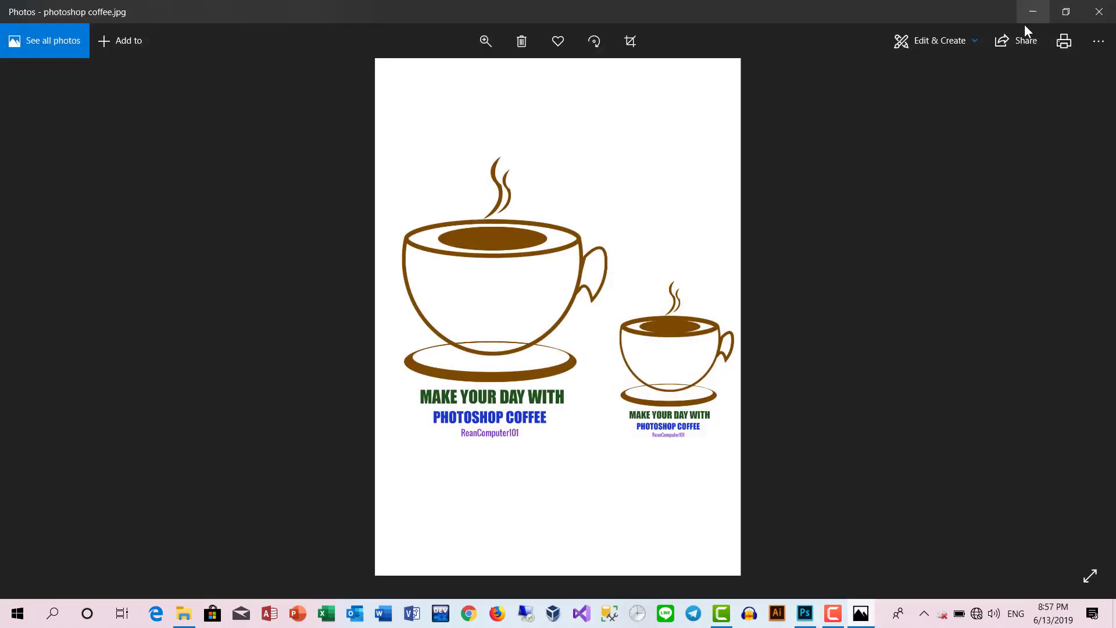
click(1033, 12)
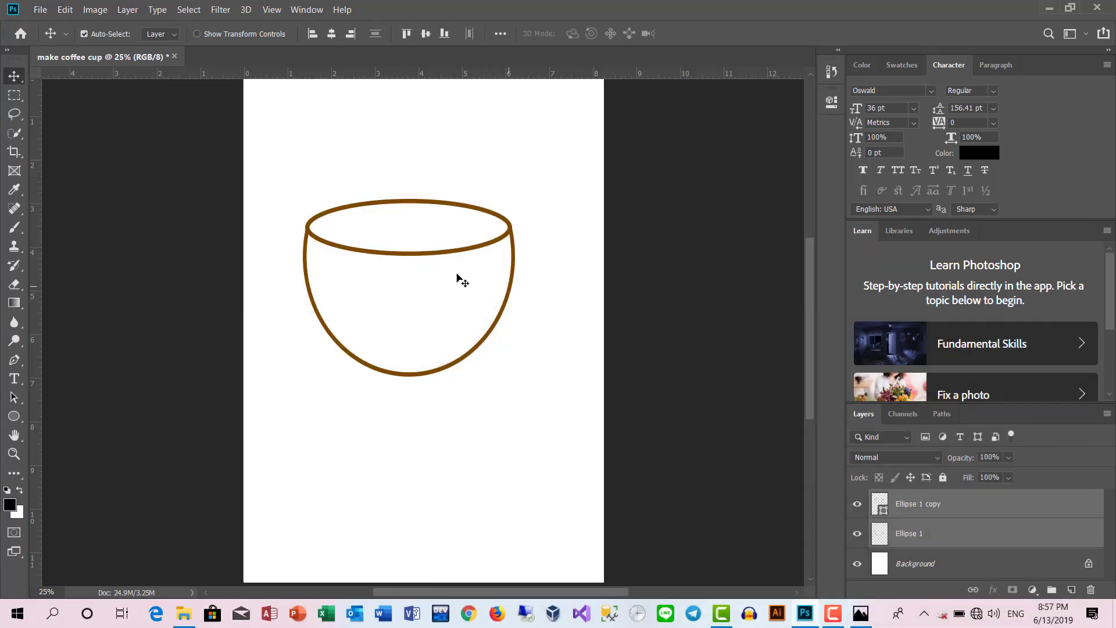
Draw an oval centred inside the cup rim, redrawing it after a first attempt.
click(14, 416)
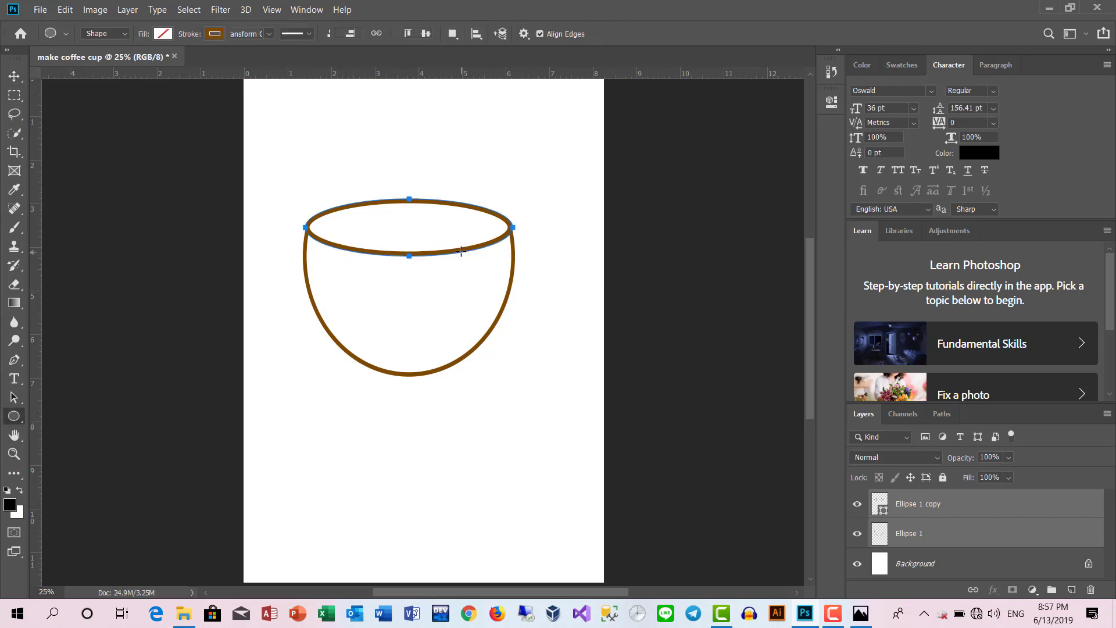
scroll(461, 254, up, 1)
scroll(461, 254, up, 1)
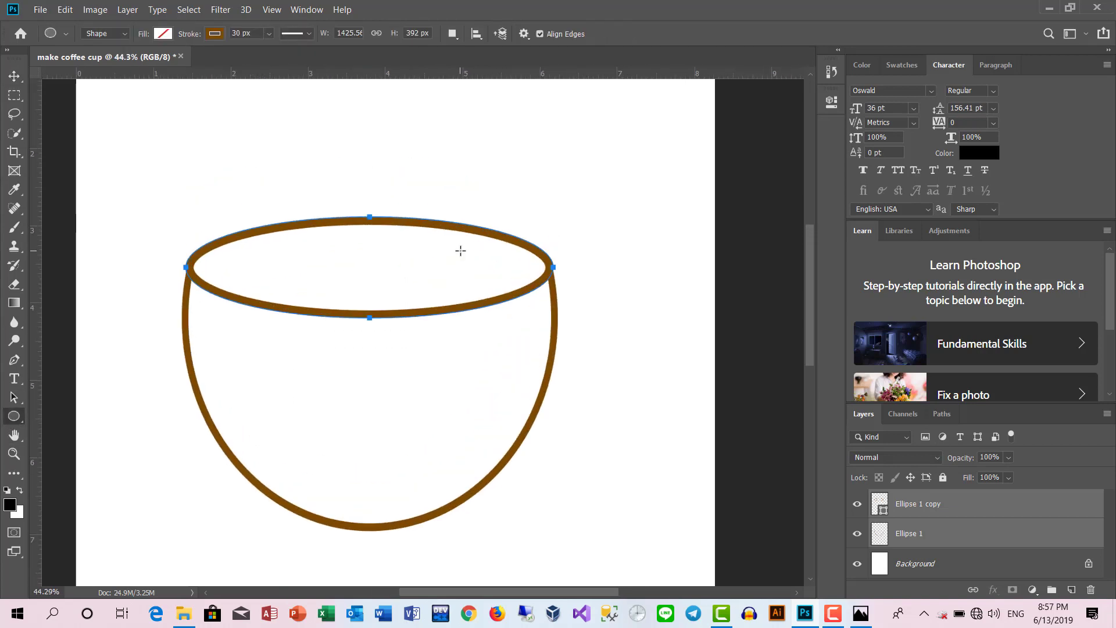
drag(283, 249, 428, 291)
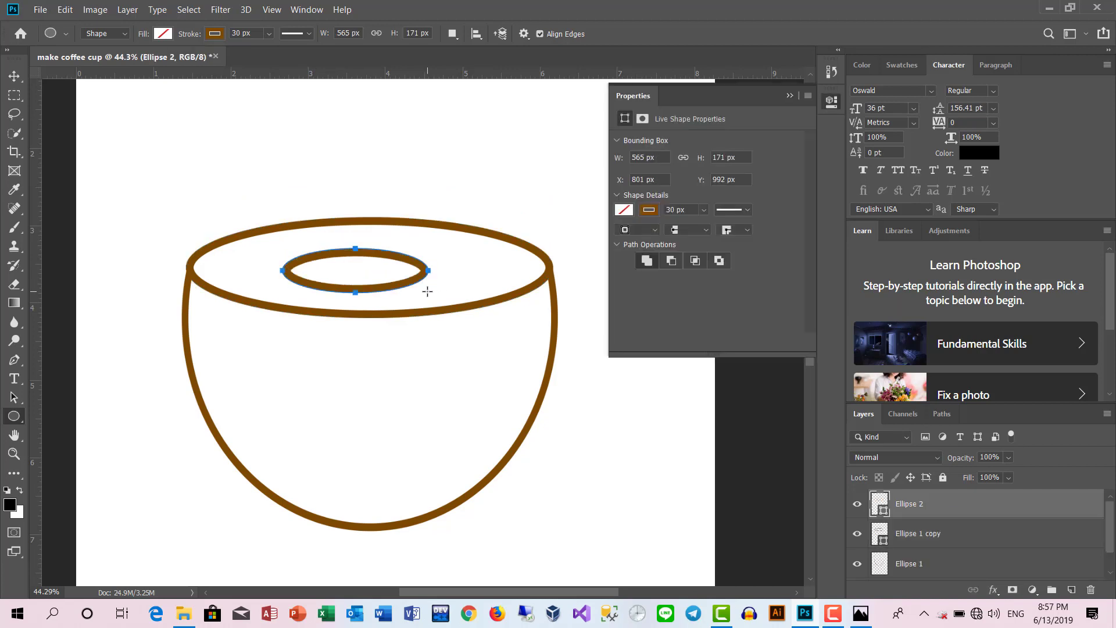
click(786, 96)
key(ctrl+z)
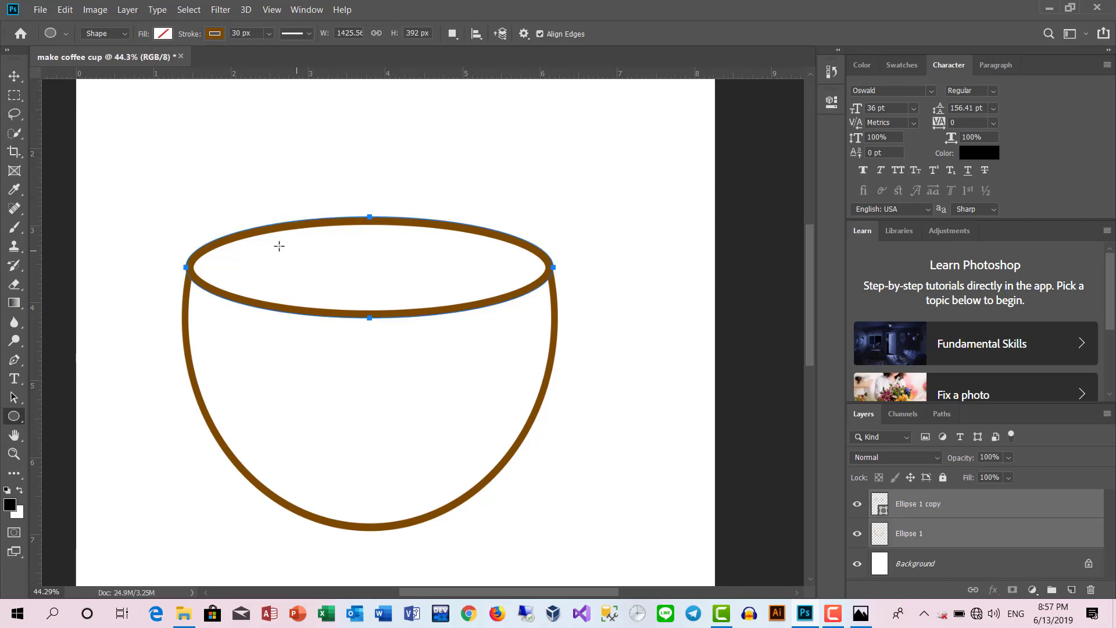
drag(265, 247, 495, 287)
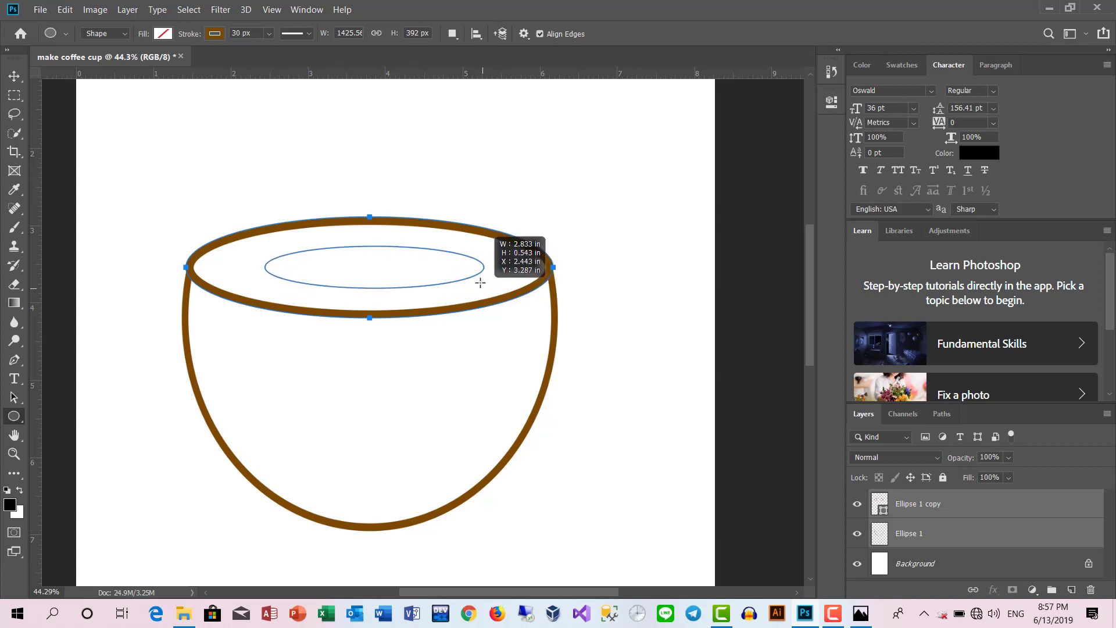
mouse_move(496, 287)
mouse_down()
mouse_move(475, 283)
mouse_move(491, 289)
mouse_up()
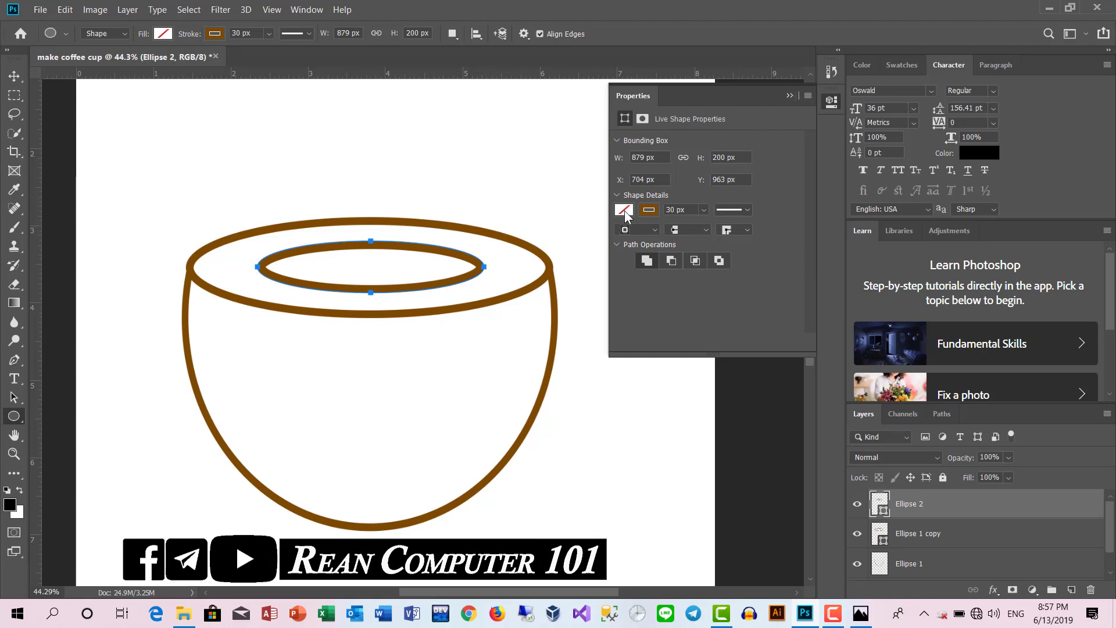
Fill the inner oval with solid brown and no outline.
click(624, 210)
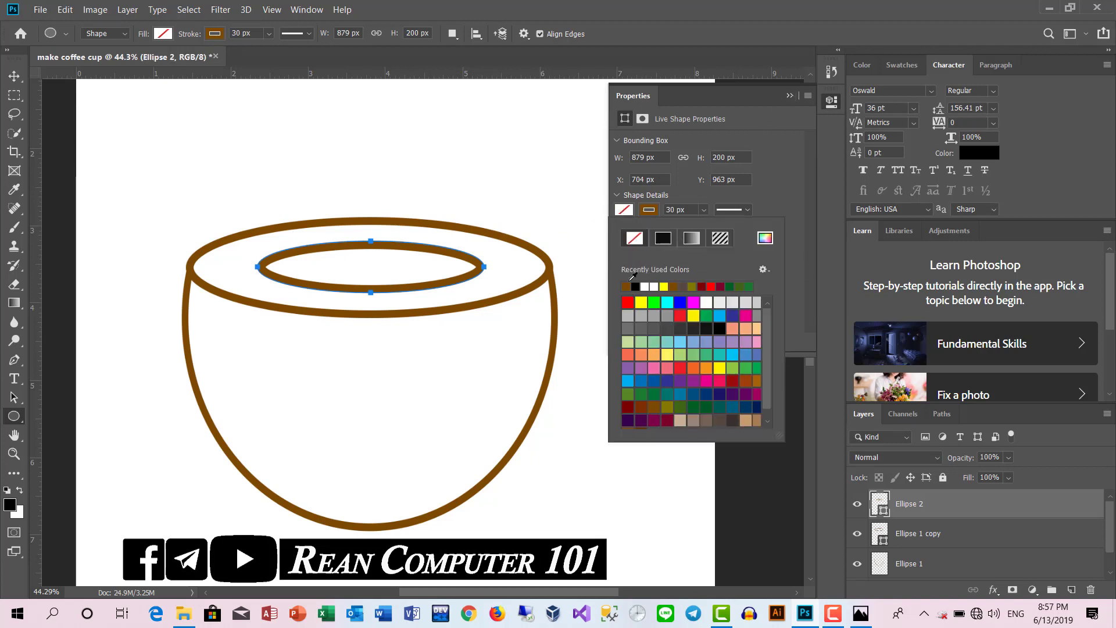
click(627, 286)
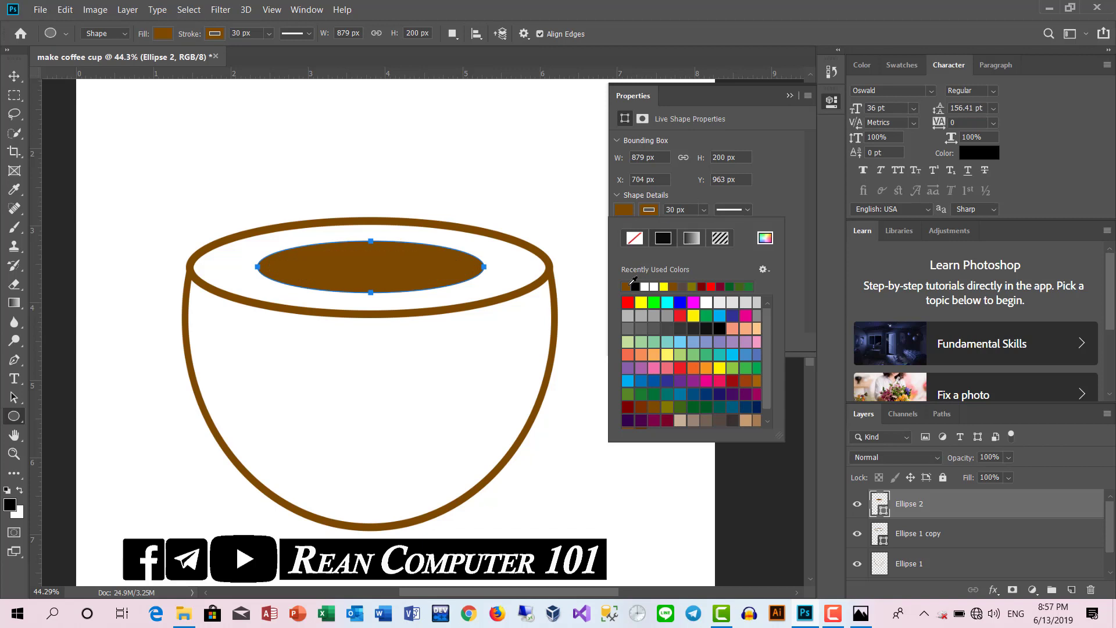
click(673, 209)
text(0)
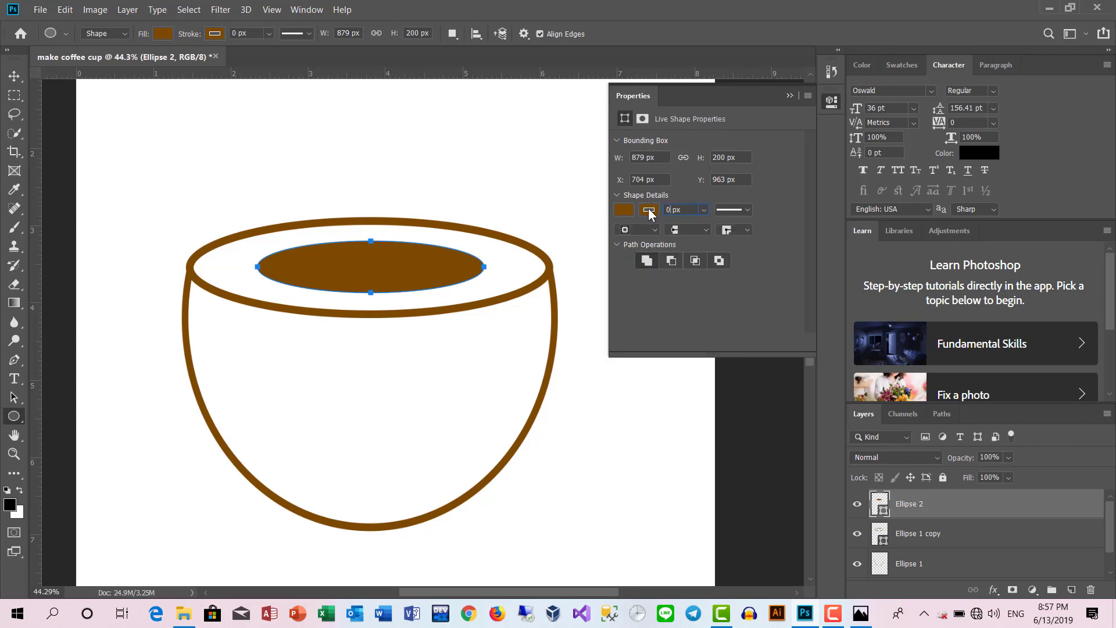
click(14, 76)
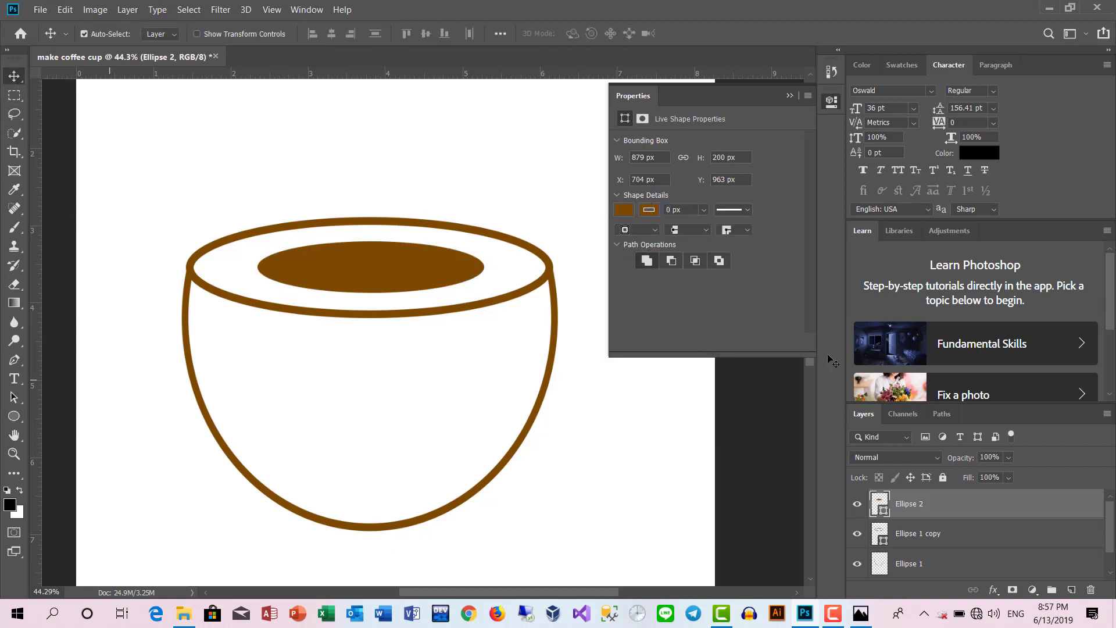
click(790, 95)
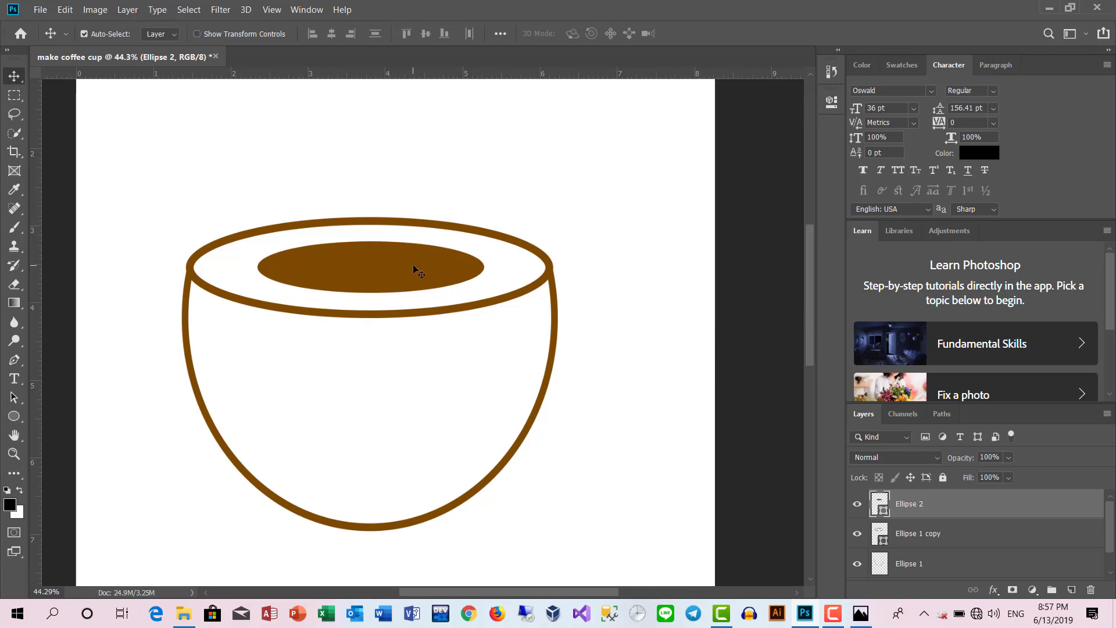
Enlarge the brown coffee oval to about 113%×118% so it fills more of the rim.
key(ctrl)
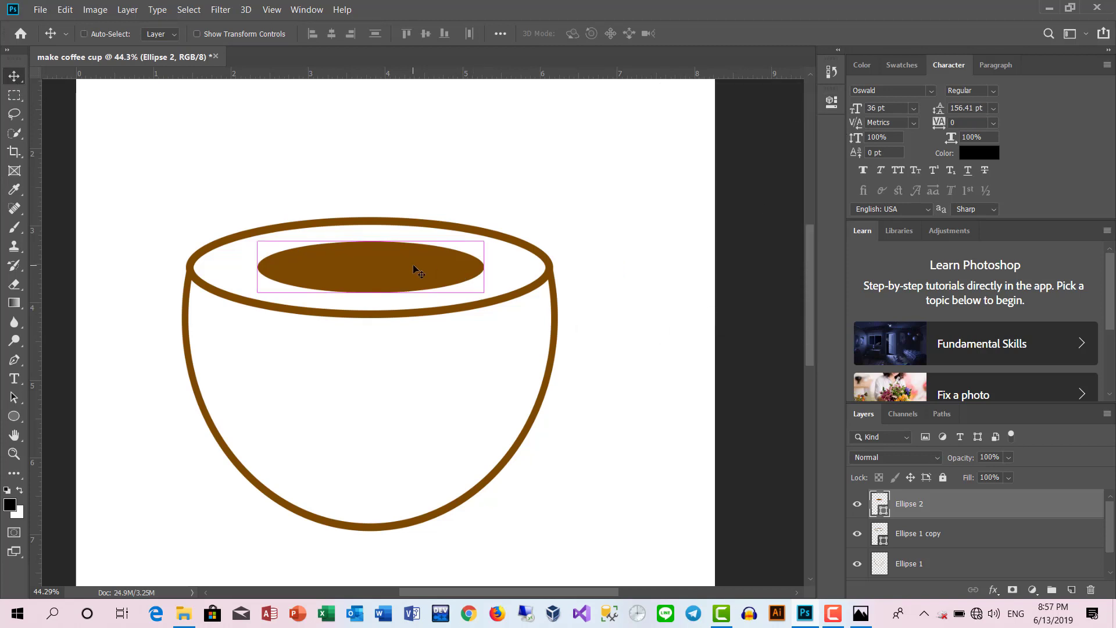
key(ctrl+t)
drag(484, 289, 495, 299)
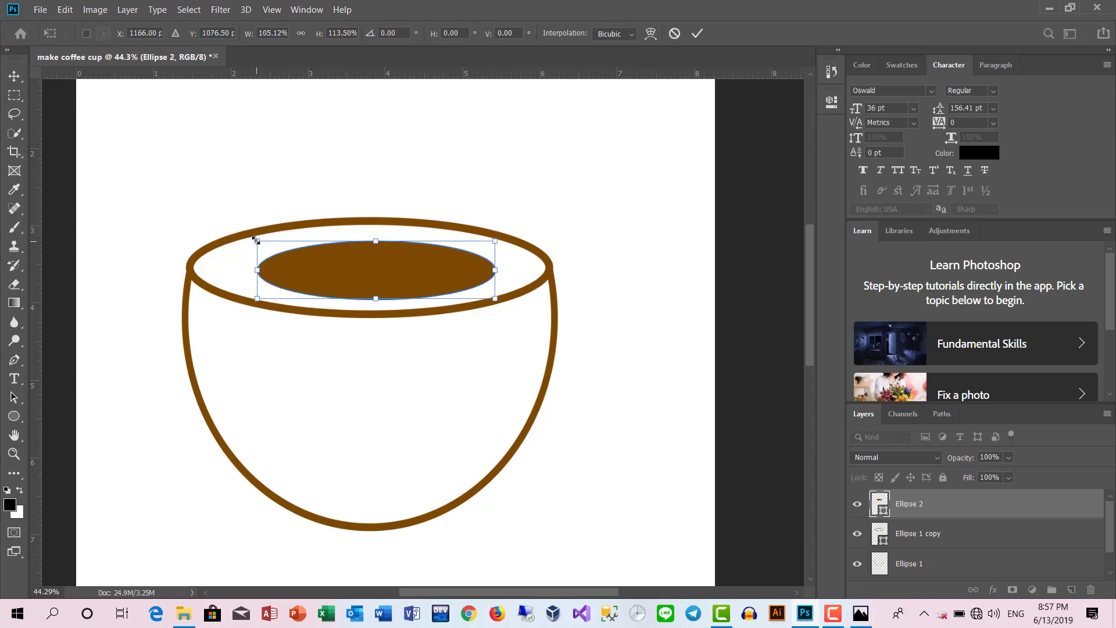
drag(254, 244, 239, 239)
key(Return)
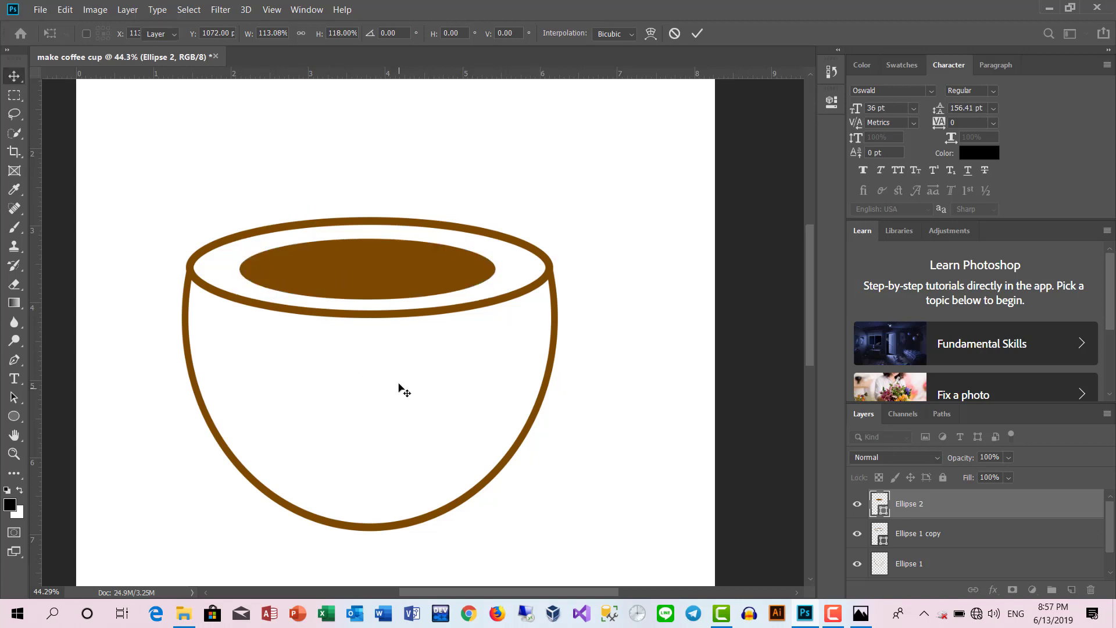
scroll(401, 385, down, 1)
scroll(401, 385, down, 2)
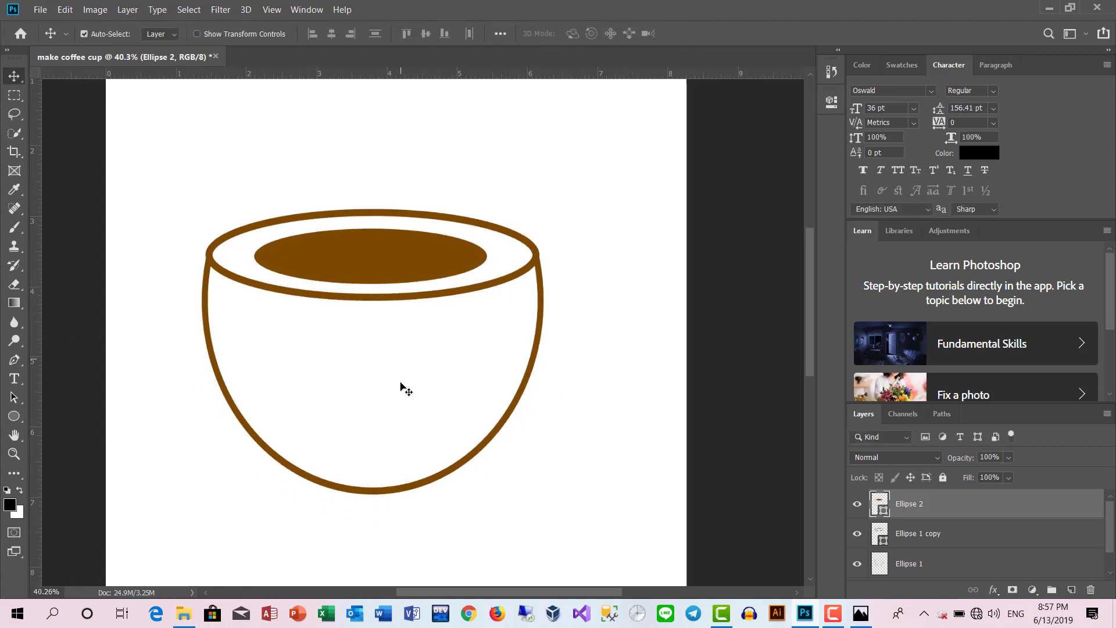
scroll(401, 387, up, 1)
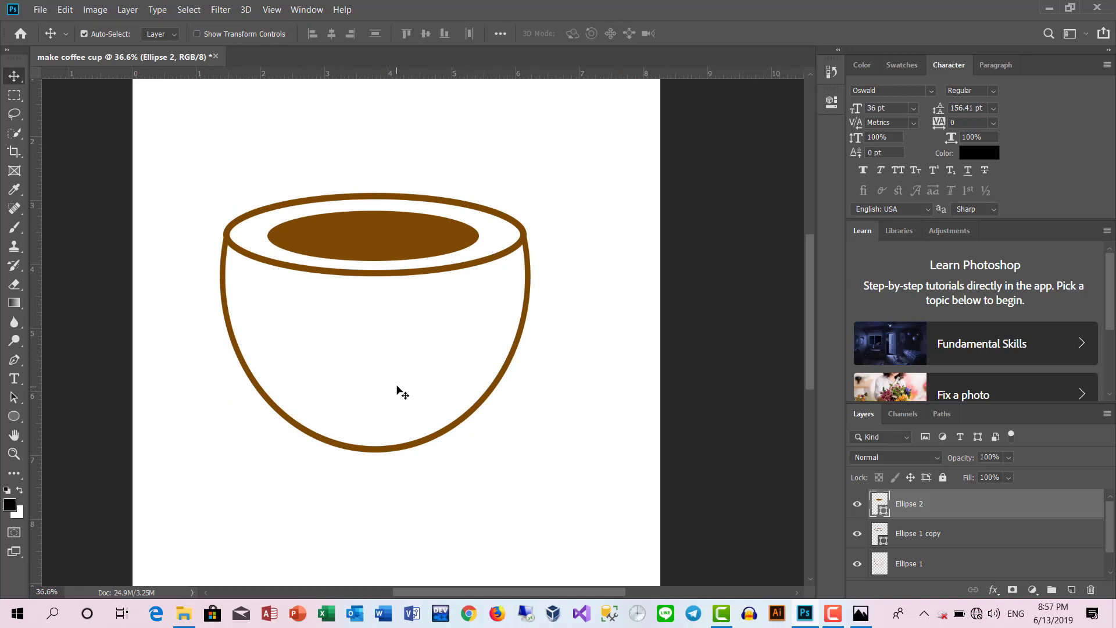
Compare the drawing against the reference coffee cup picture.
click(862, 613)
click(872, 614)
scroll(549, 461, down, 3)
scroll(537, 462, down, 1)
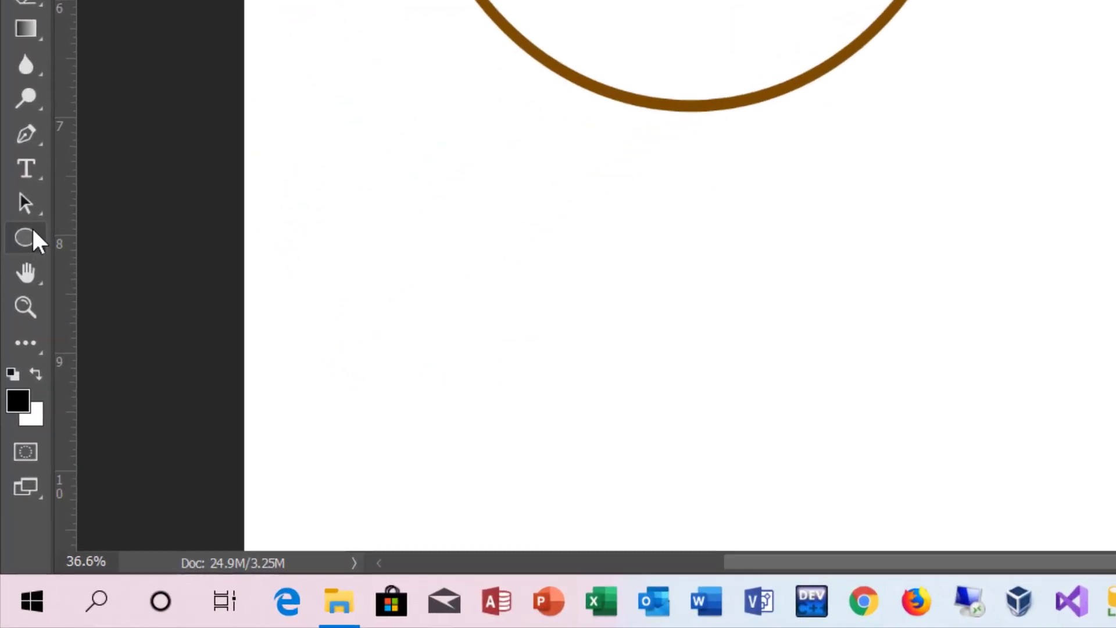
Draw a wide brown filled ellipse below the cup with the Ellipse Tool.
right_click(14, 417)
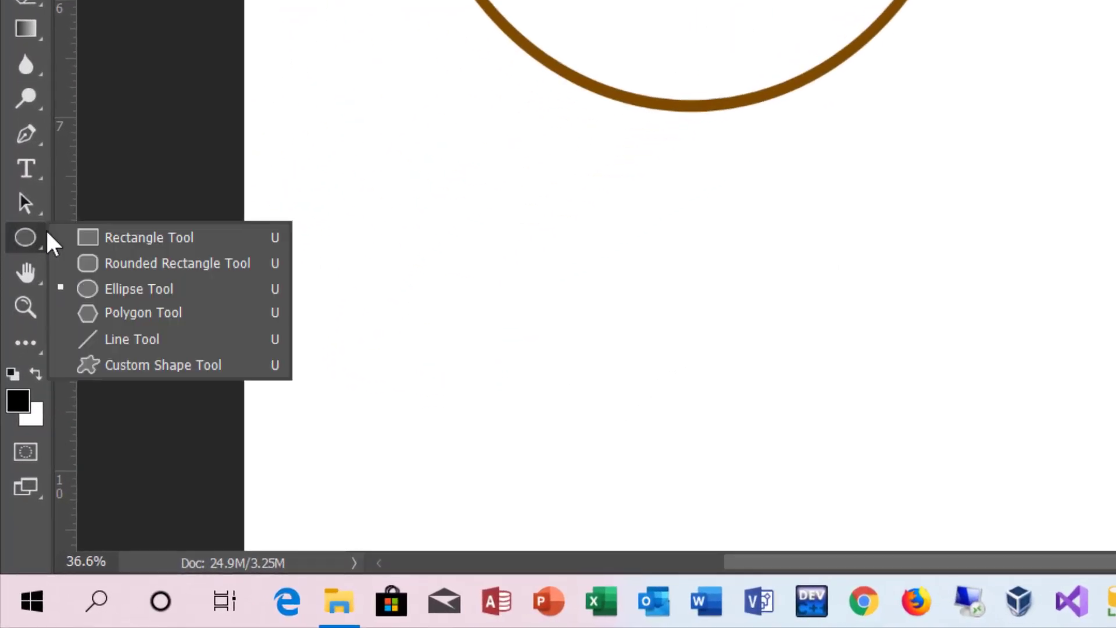
click(108, 287)
drag(379, 129, 976, 330)
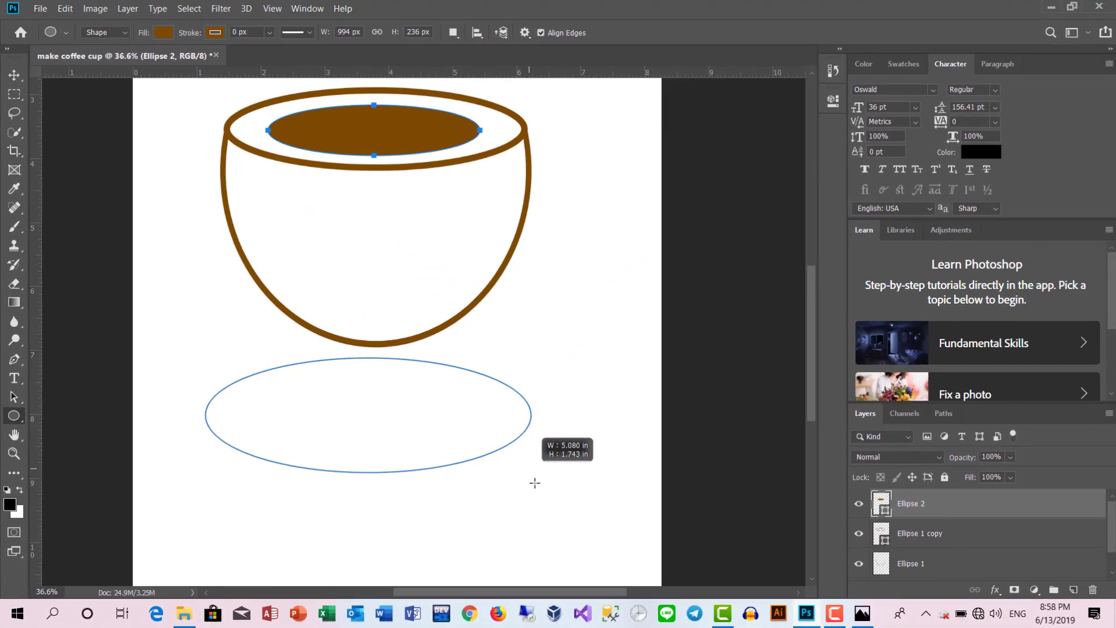
drag(782, 393, 532, 501)
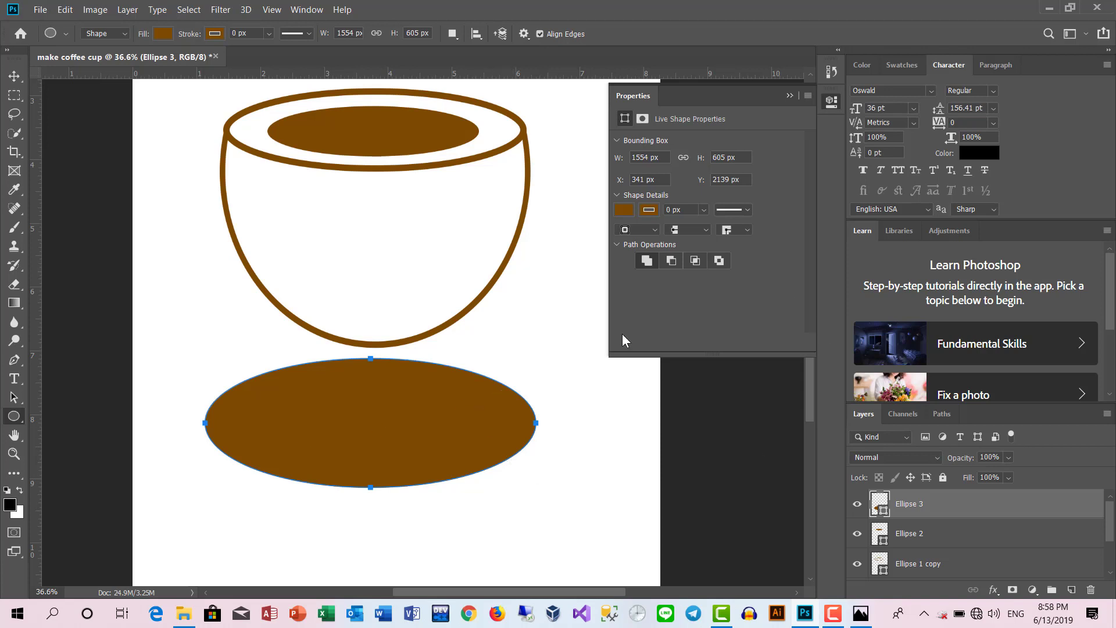
click(789, 96)
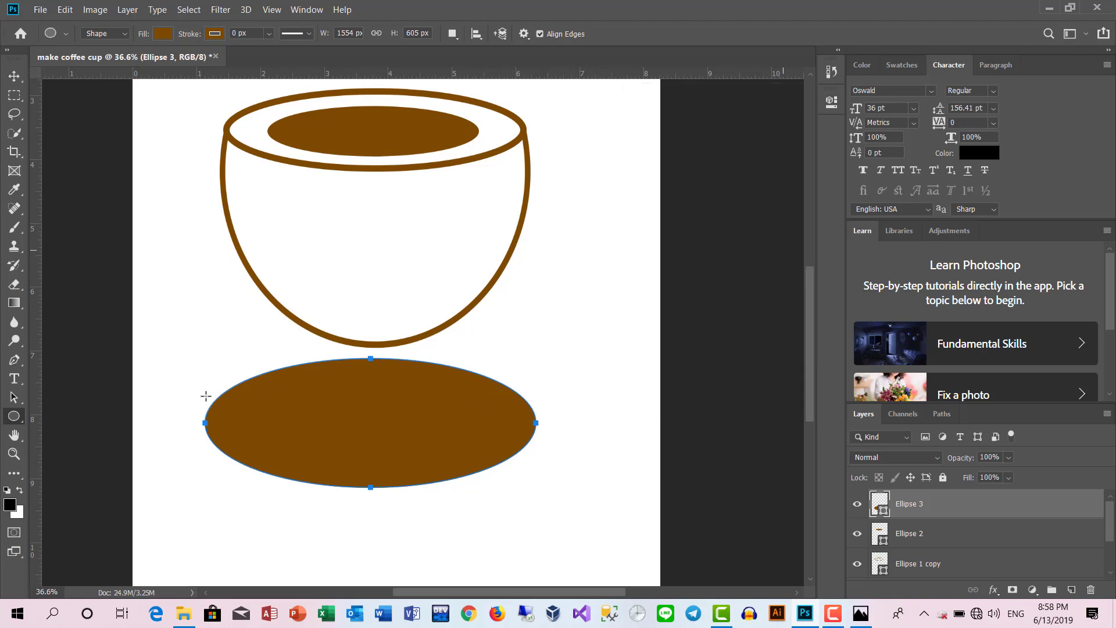
click(13, 75)
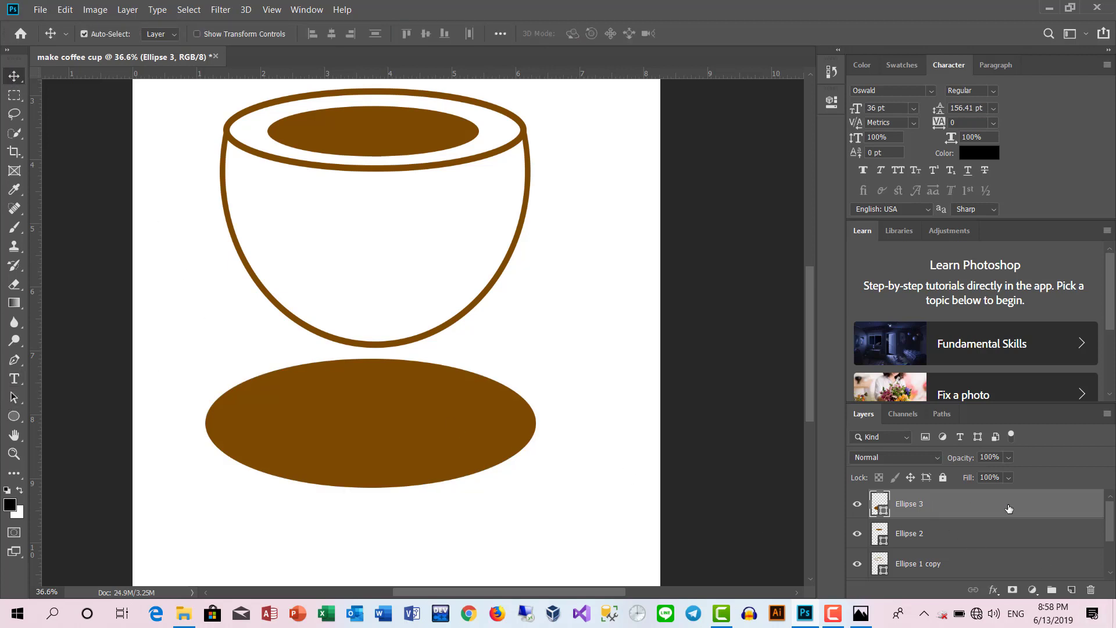
Draw a smaller white-filled ellipse inside the brown one and nudge it slightly left.
click(15, 417)
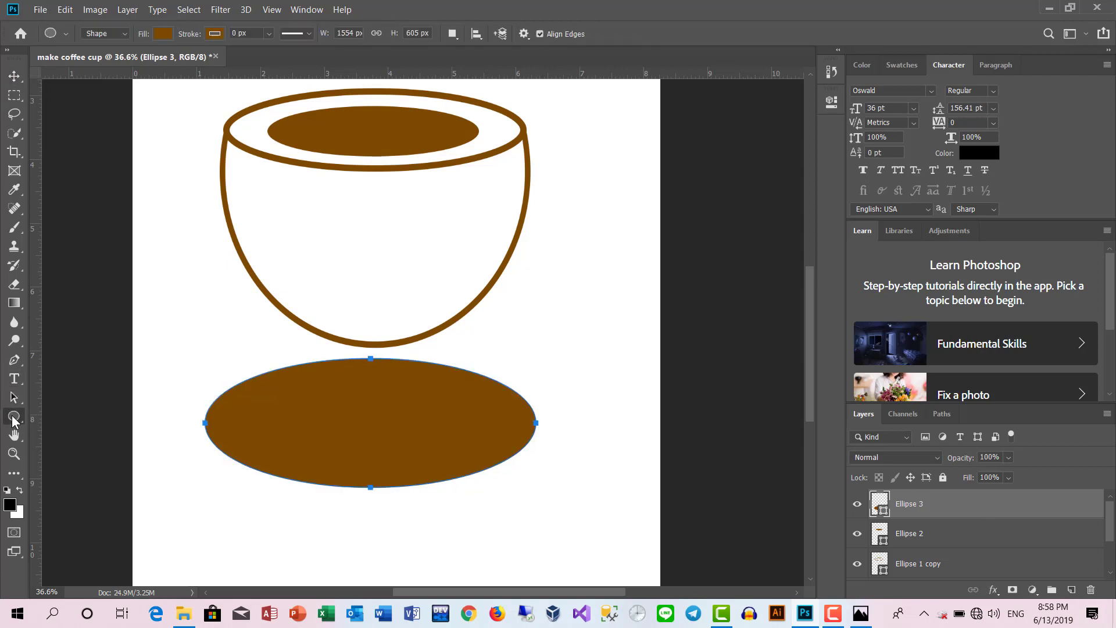
mouse_move(266, 393)
mouse_down()
mouse_move(463, 436)
mouse_move(444, 451)
mouse_move(505, 467)
mouse_up()
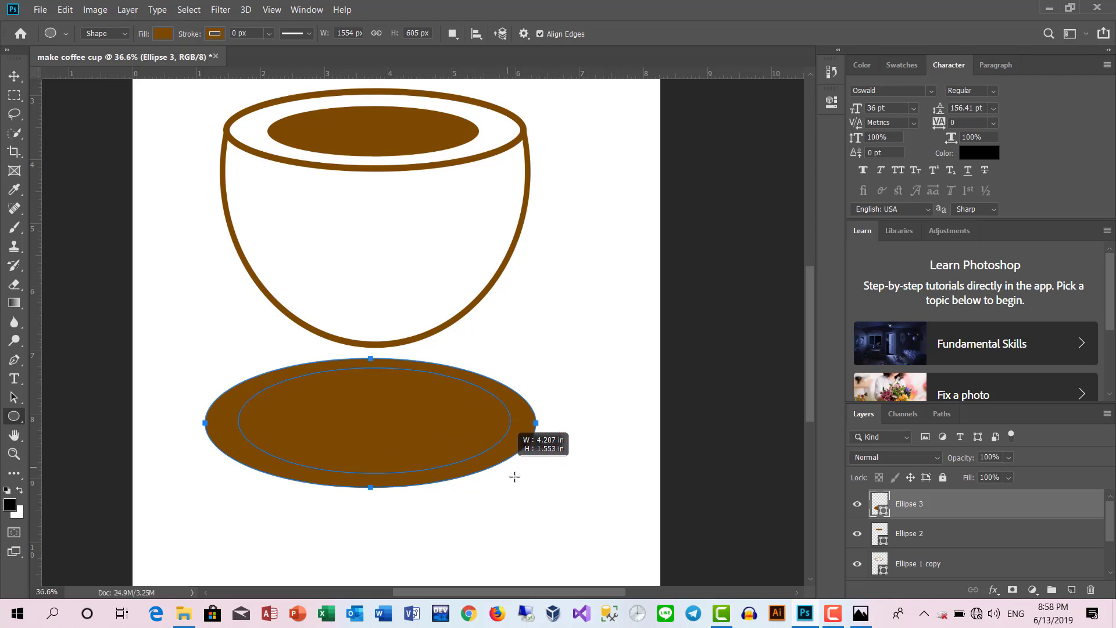
mouse_move(505, 467)
mouse_down()
mouse_move(514, 476)
mouse_move(496, 467)
mouse_move(519, 465)
mouse_up()
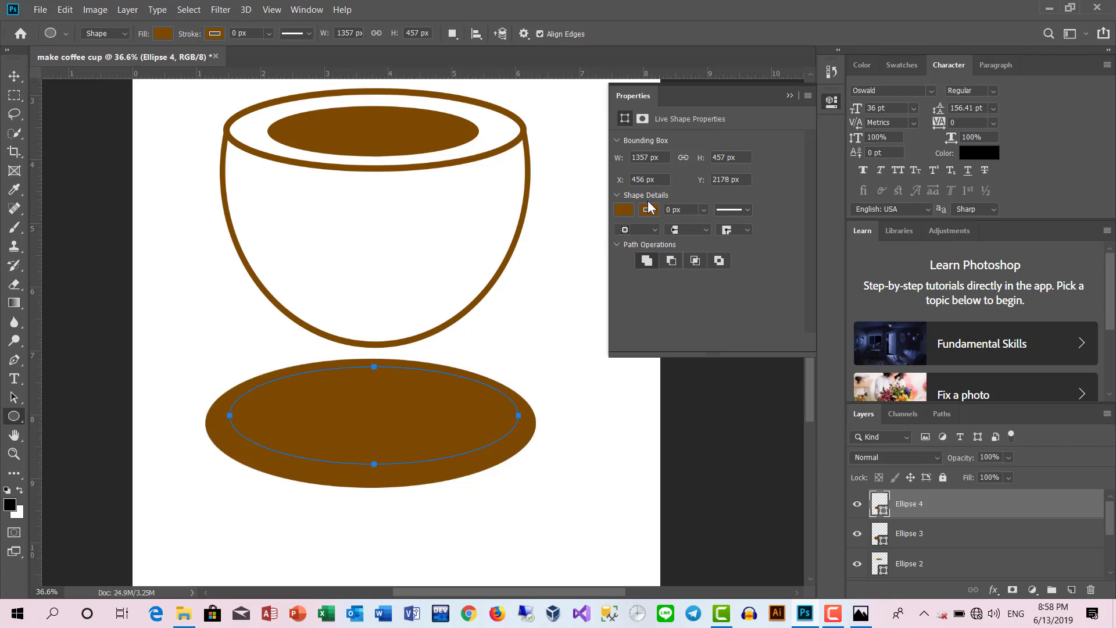
click(625, 210)
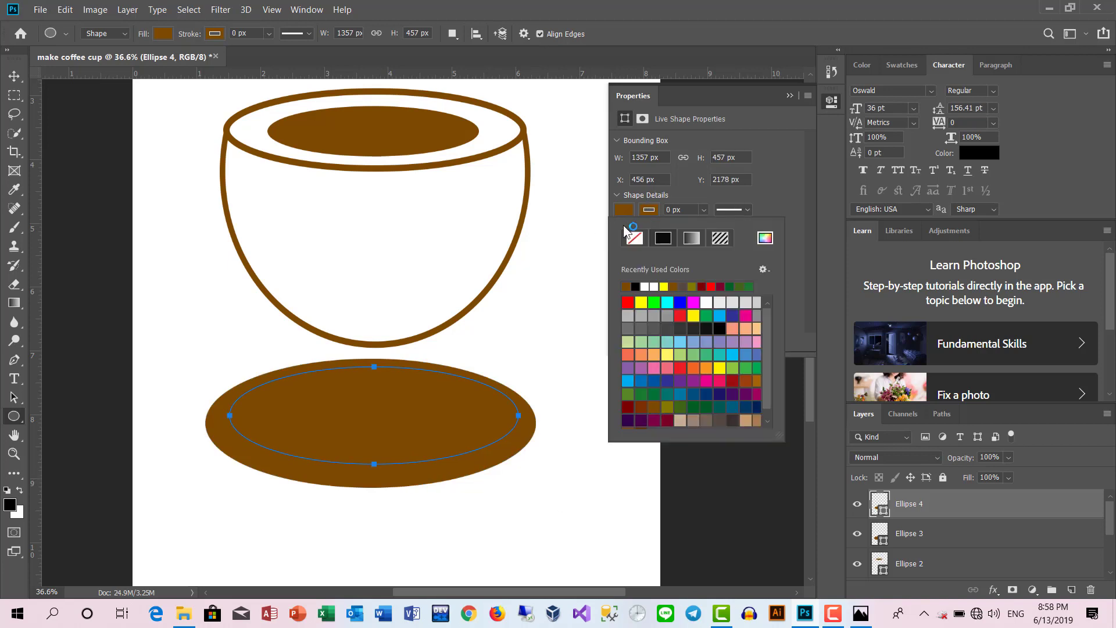
click(652, 285)
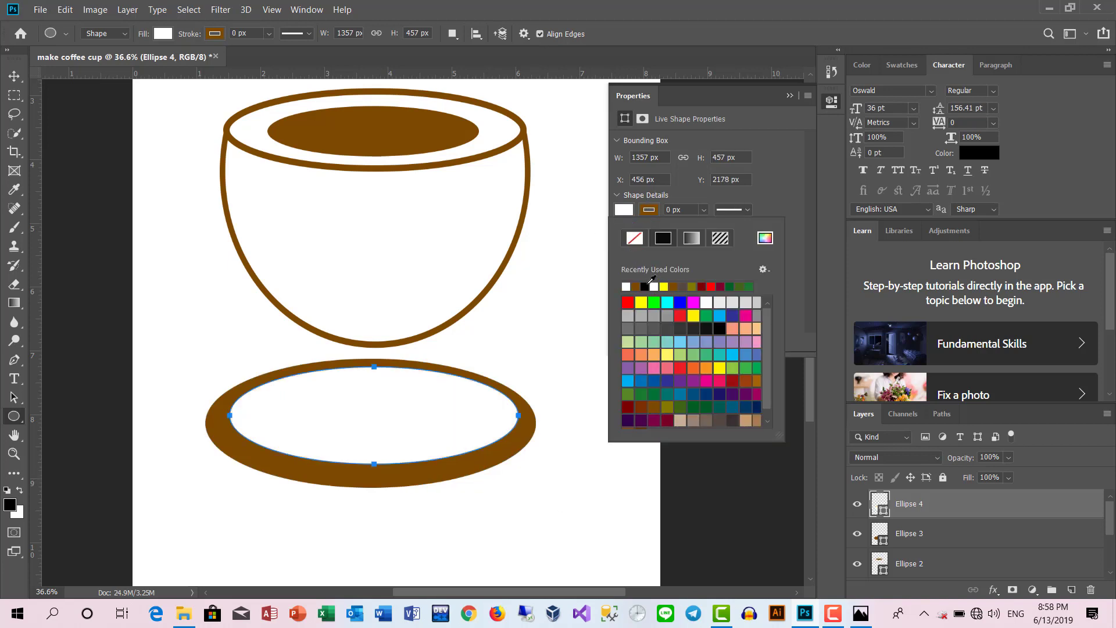
click(789, 97)
click(13, 80)
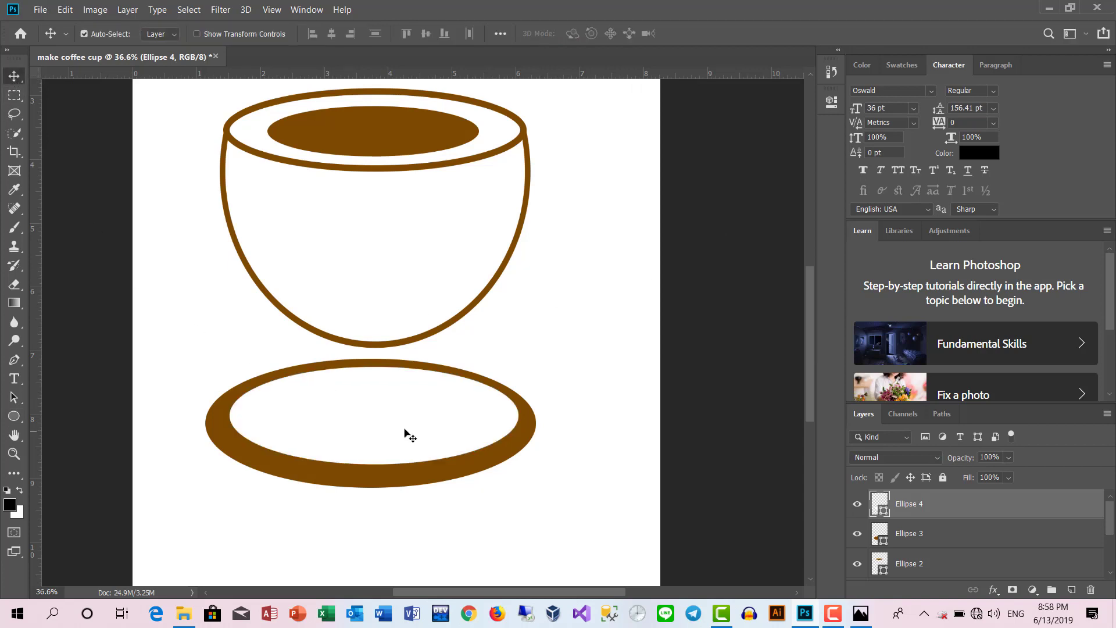
drag(405, 430, 402, 432)
Nudge the white ellipse up, slim the brown ellipse, and move both up toward the cup.
key(Up)
key(Up)
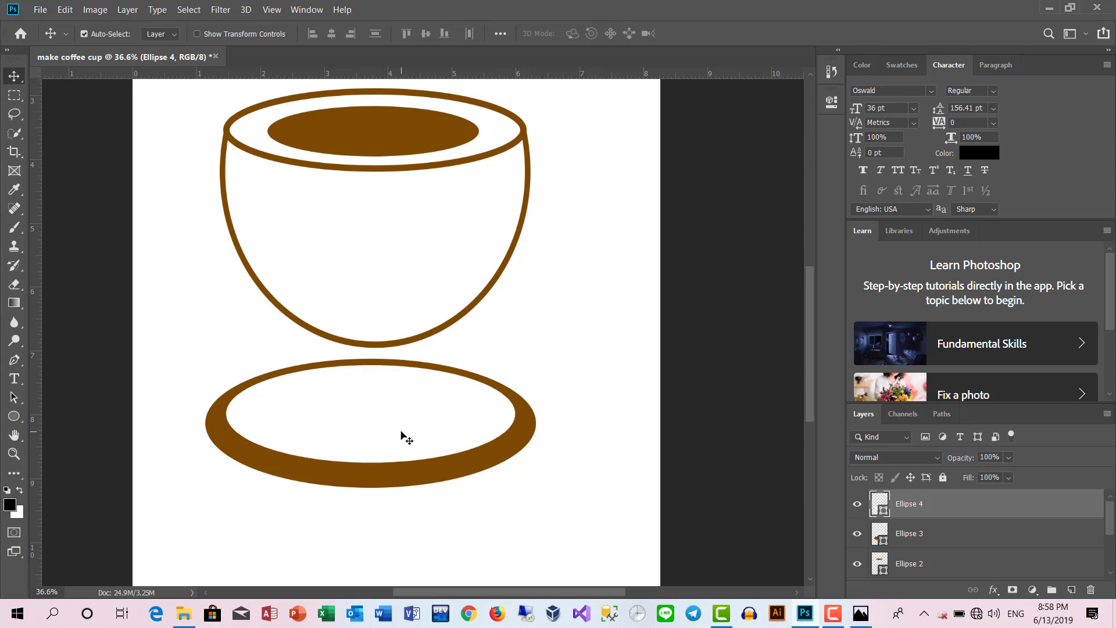
key(Up)
key(Up)
key(Up)
key(Up)
key(Up)
key(Up)
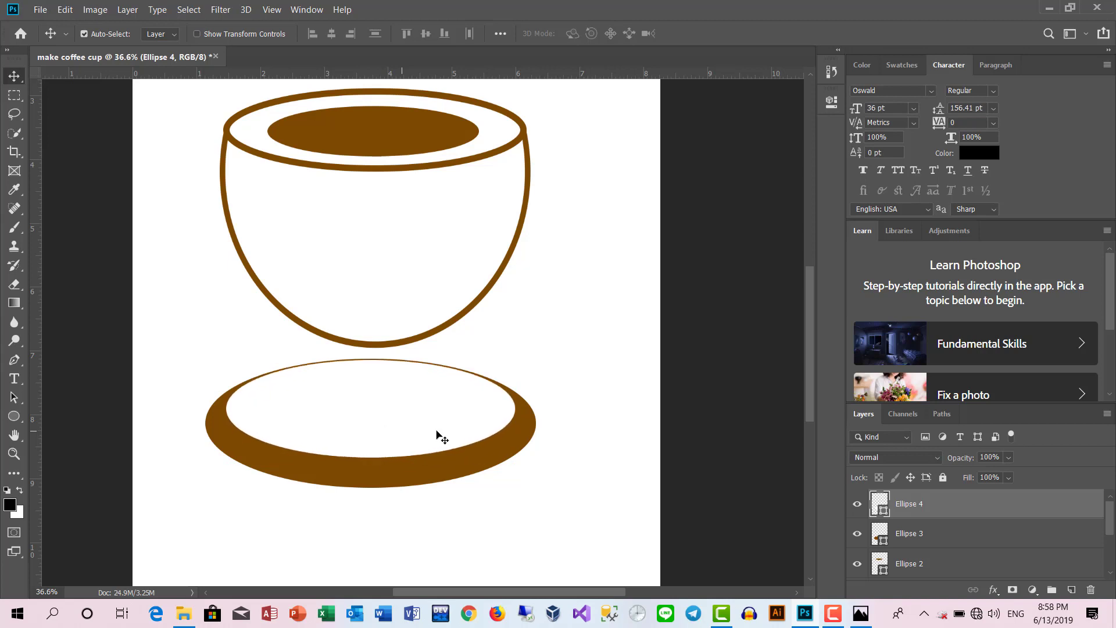
click(451, 461)
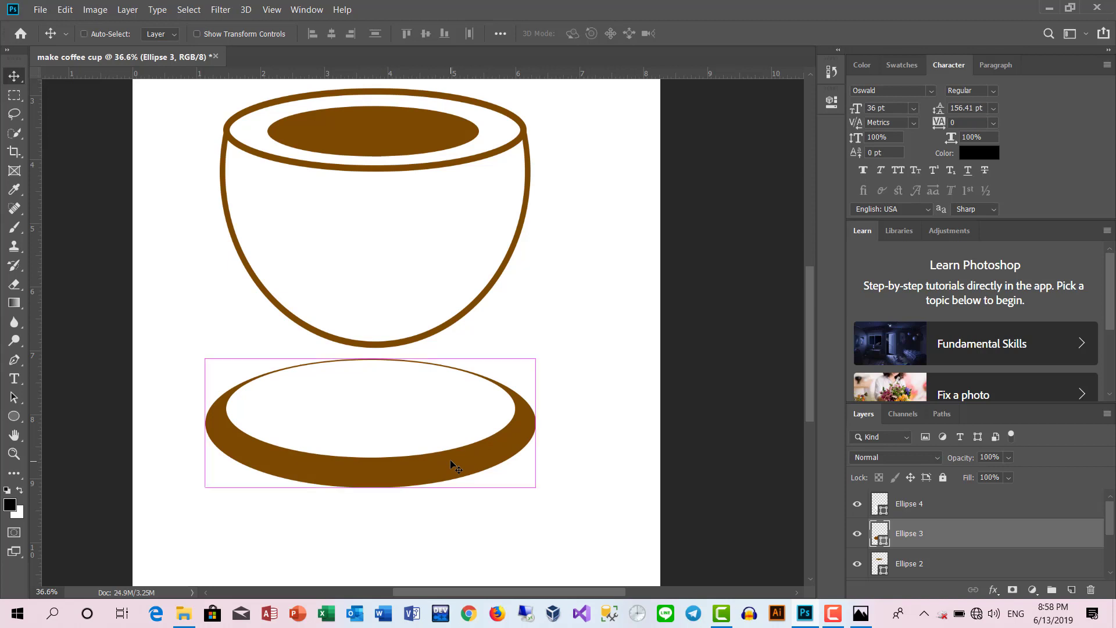
key(ctrl+t)
drag(370, 486, 375, 473)
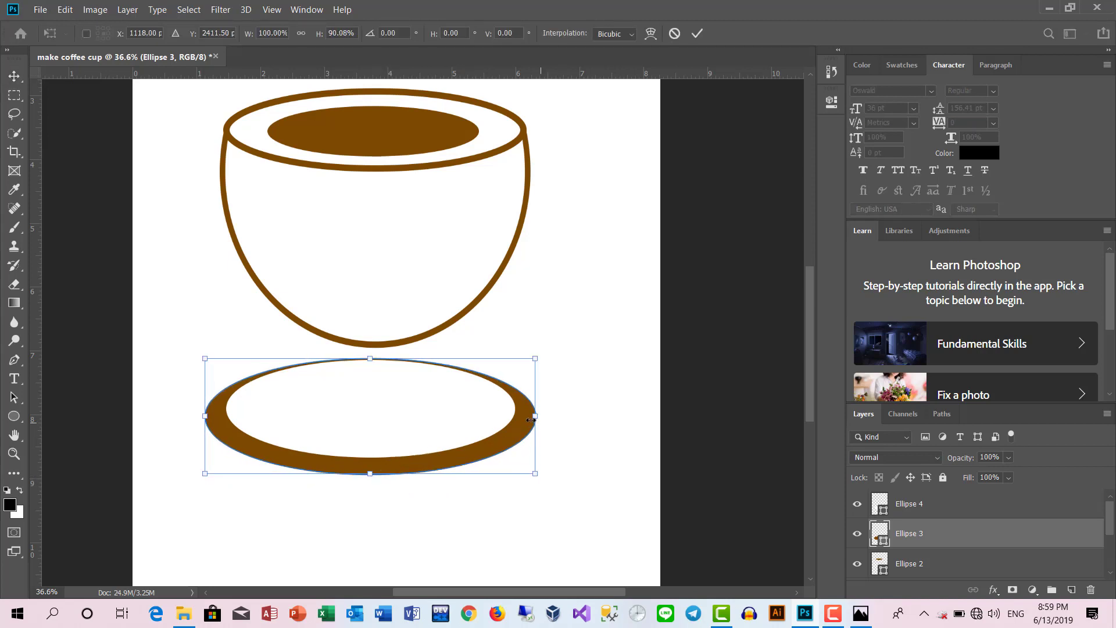
drag(531, 420, 530, 420)
drag(206, 416, 215, 415)
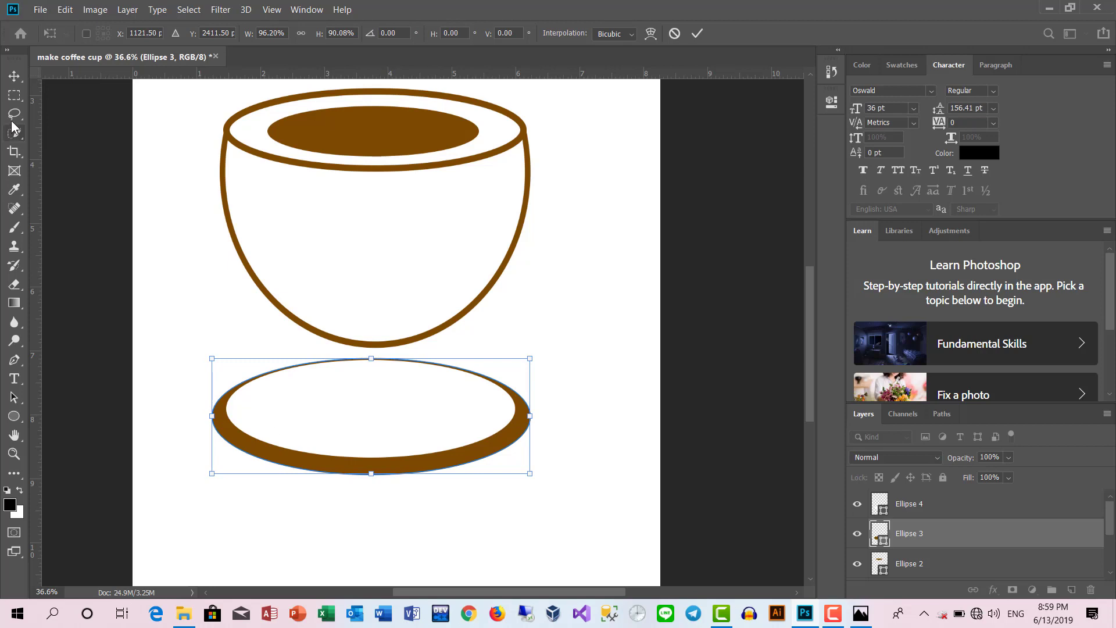
key(Return)
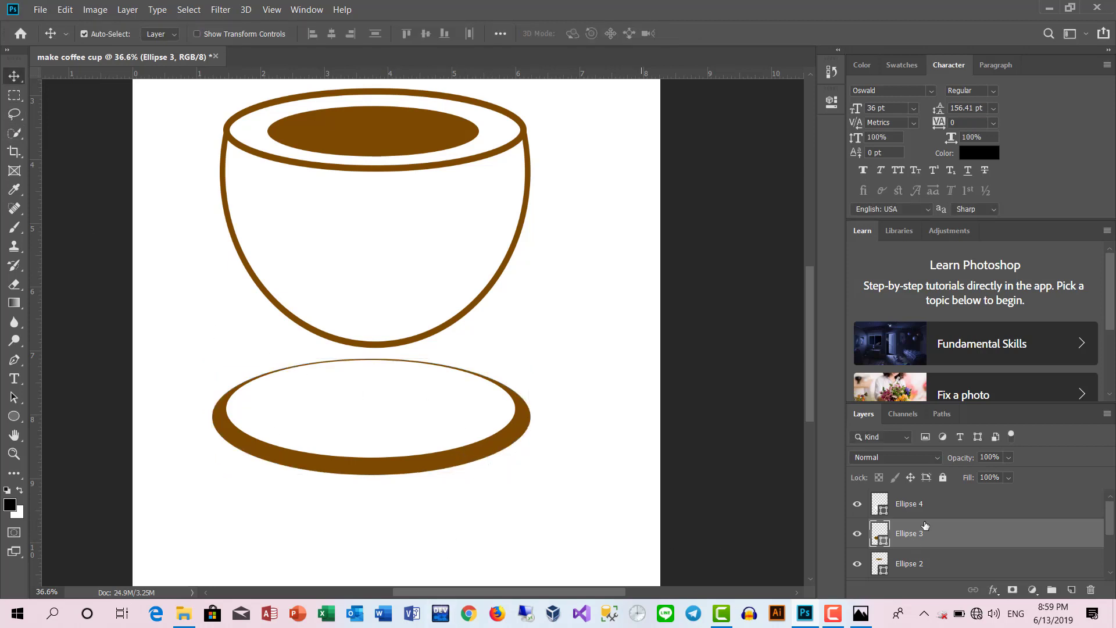
shift+click(358, 433)
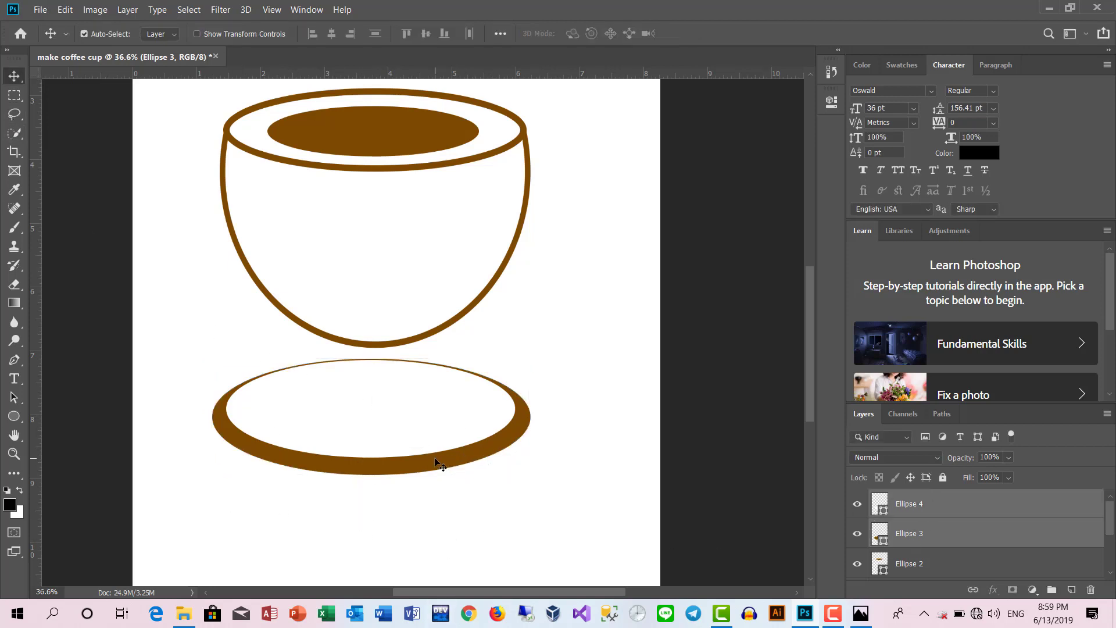
drag(435, 458, 427, 446)
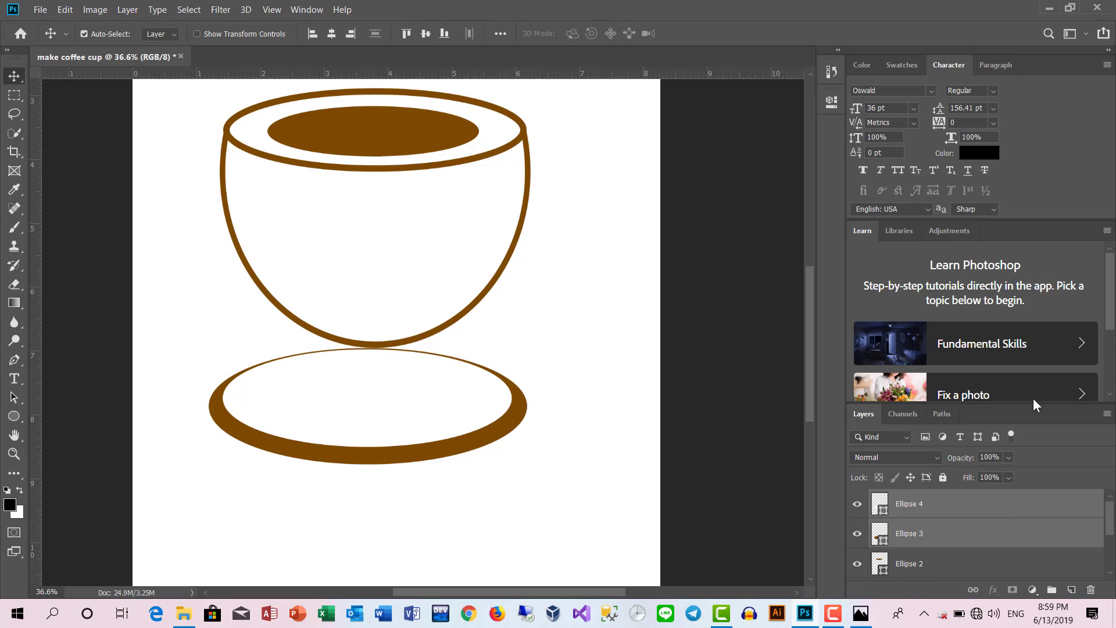
Reorder the saucer layers beneath the cup layers and move the saucer up under the cup.
drag(874, 416, 869, 232)
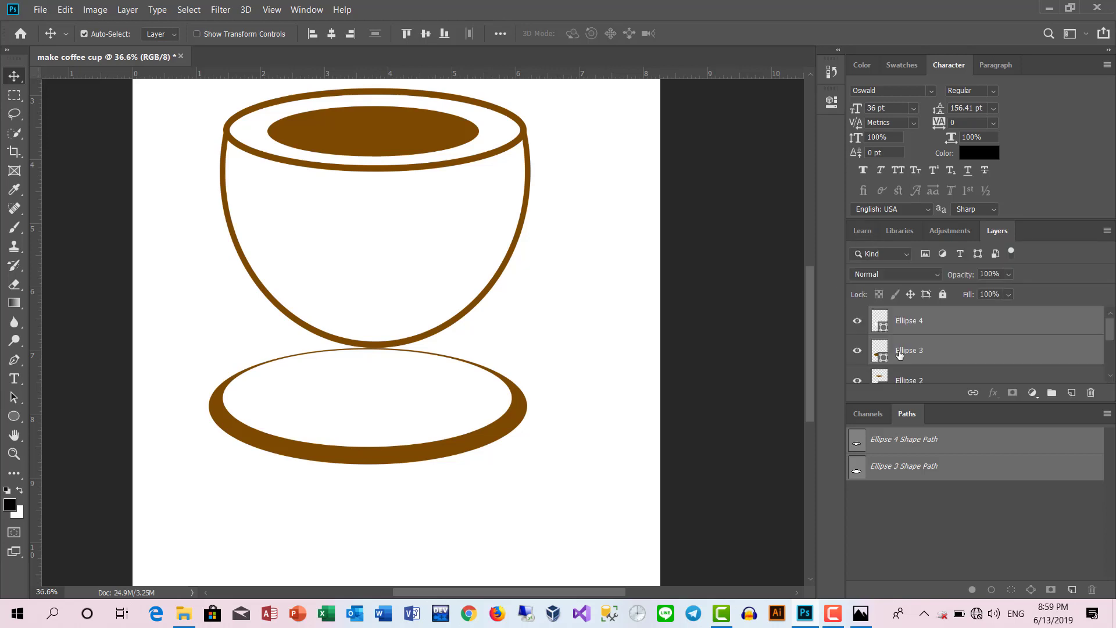
drag(986, 402, 990, 563)
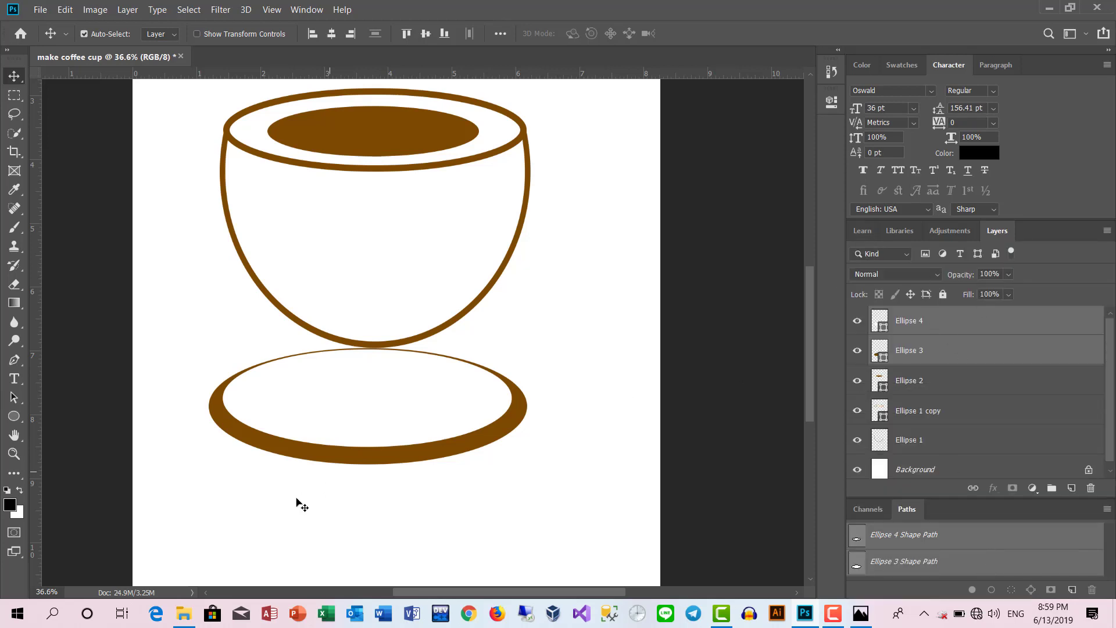
drag(408, 490, 382, 403)
drag(923, 325, 924, 448)
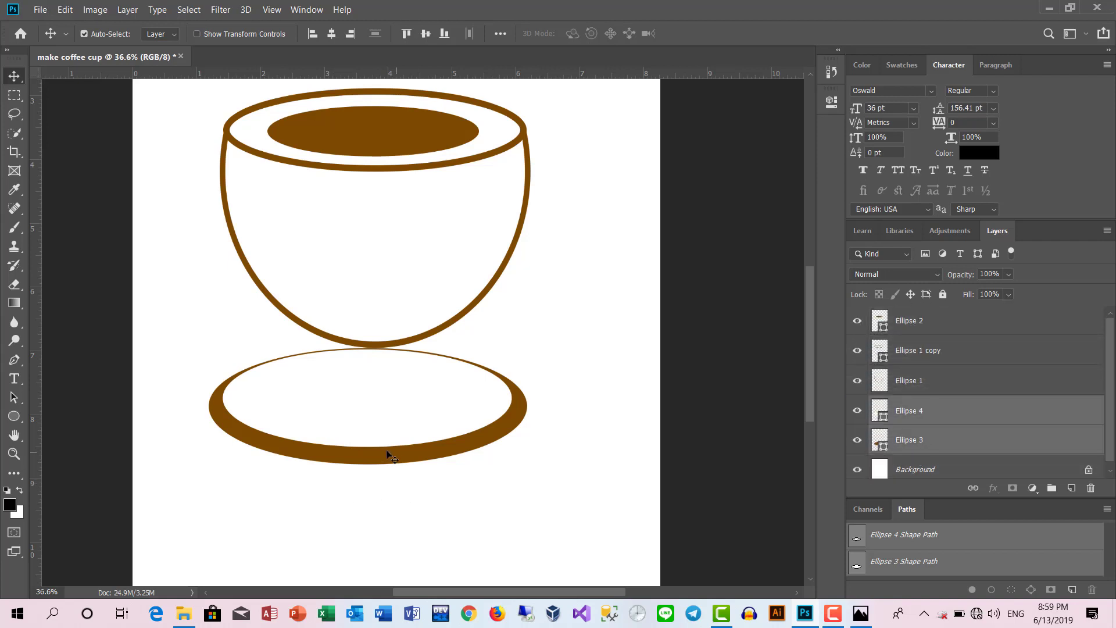
mouse_move(395, 454)
mouse_down()
mouse_move(403, 437)
mouse_move(419, 459)
mouse_move(400, 424)
mouse_up()
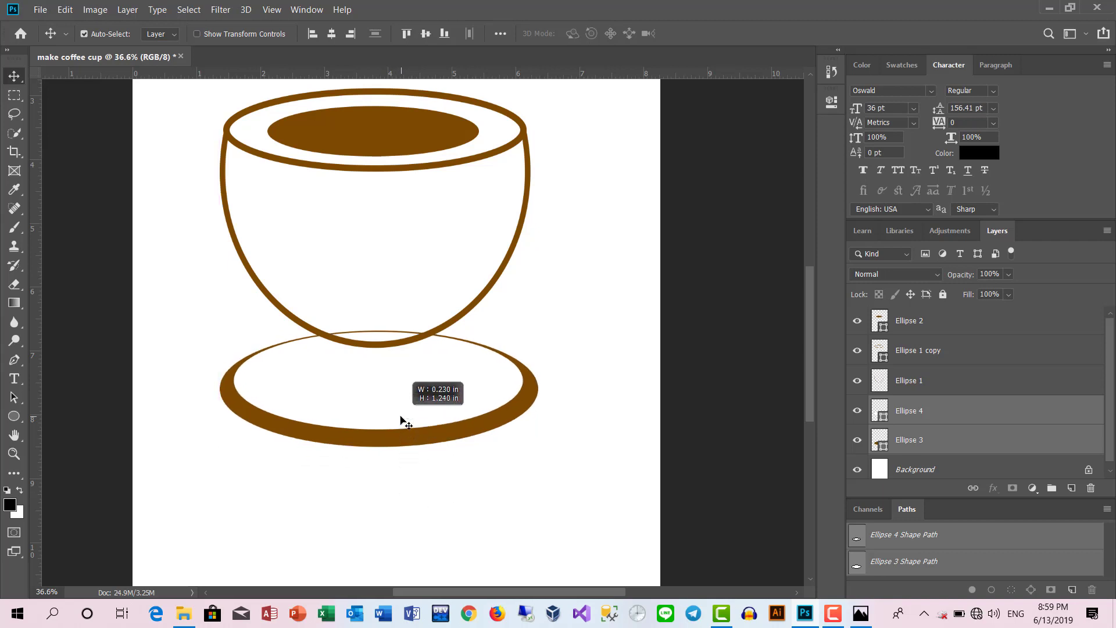
Shrink the saucer slightly and shift it to centre it.
key(ctrl+t)
drag(538, 330, 521, 335)
key(Return)
drag(456, 429, 470, 428)
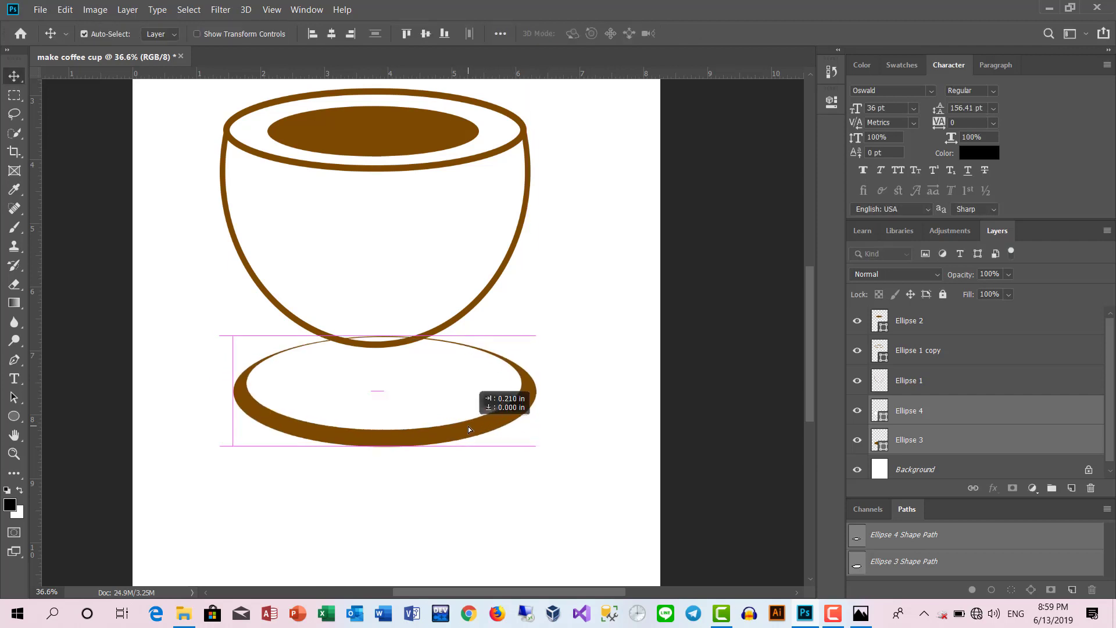
scroll(469, 429, down, 3)
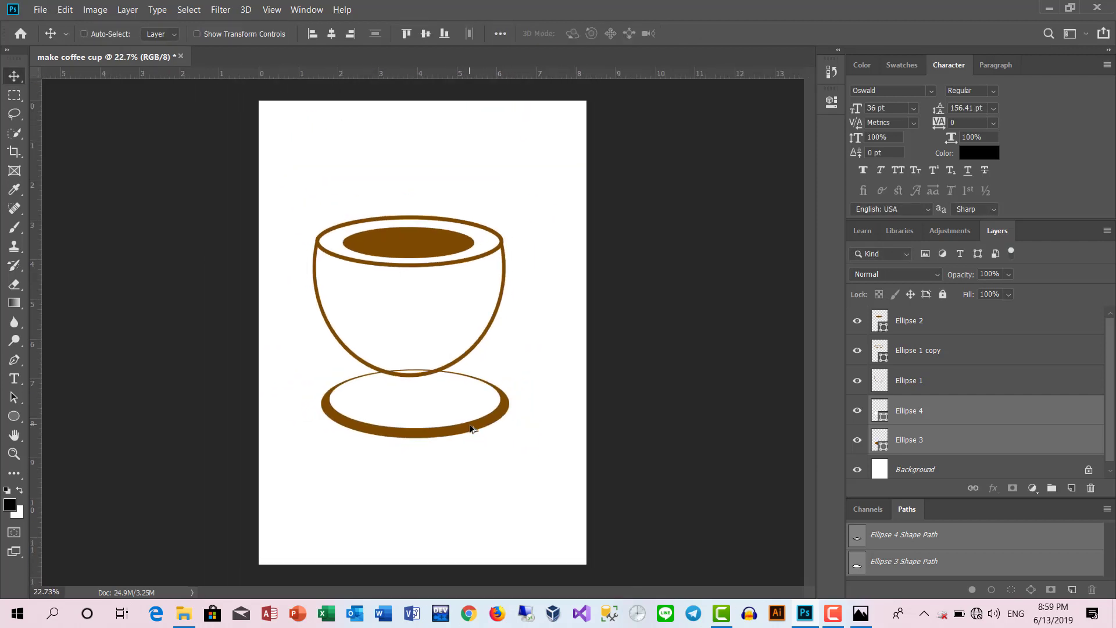
scroll(470, 429, up, 1)
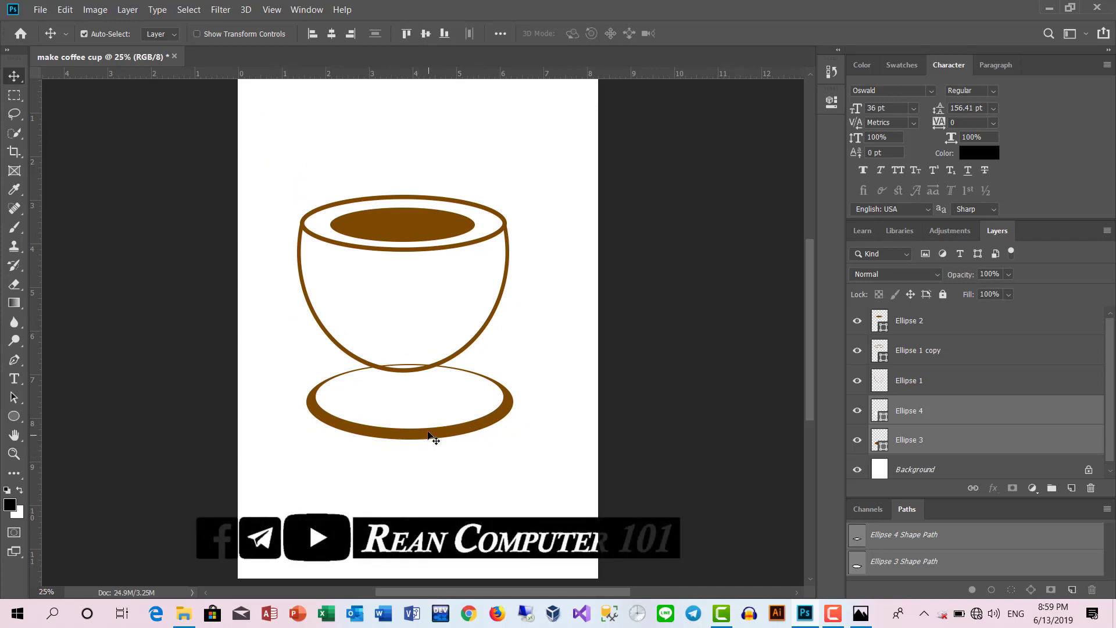
drag(431, 437, 430, 500)
Align the cup with the saucer and raise the saucer so the cup rests on it.
mouse_move(271, 173)
mouse_down()
mouse_move(397, 348)
mouse_move(532, 387)
mouse_up()
mouse_move(415, 214)
mouse_down()
mouse_move(427, 217)
mouse_move(406, 218)
mouse_up()
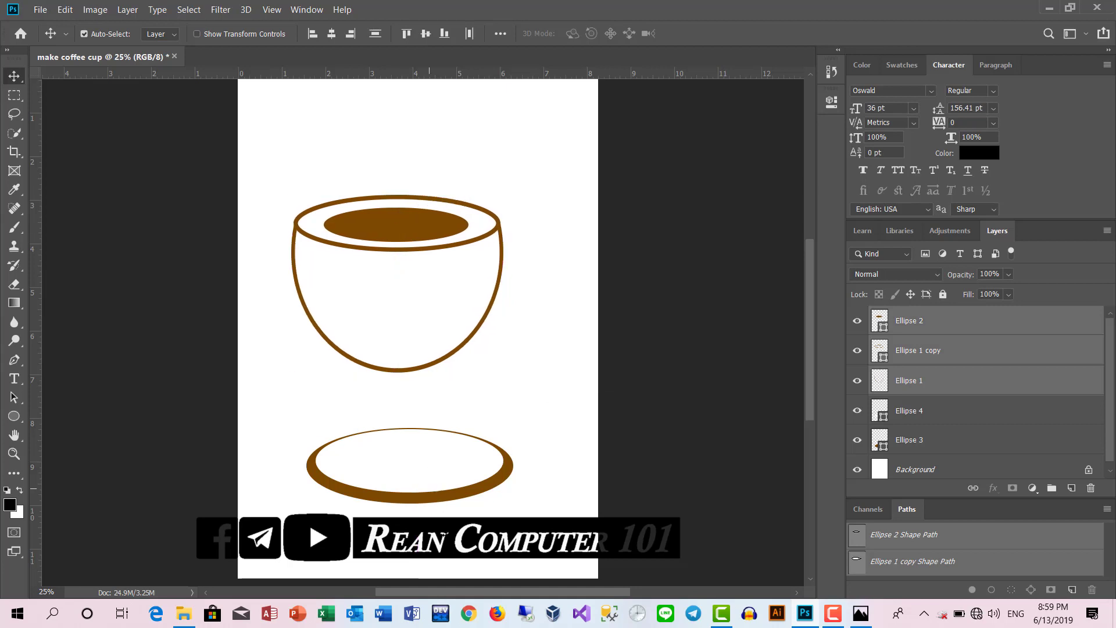
mouse_move(433, 499)
mouse_down()
mouse_move(422, 470)
mouse_move(428, 523)
mouse_move(413, 424)
mouse_up()
shift+click(428, 506)
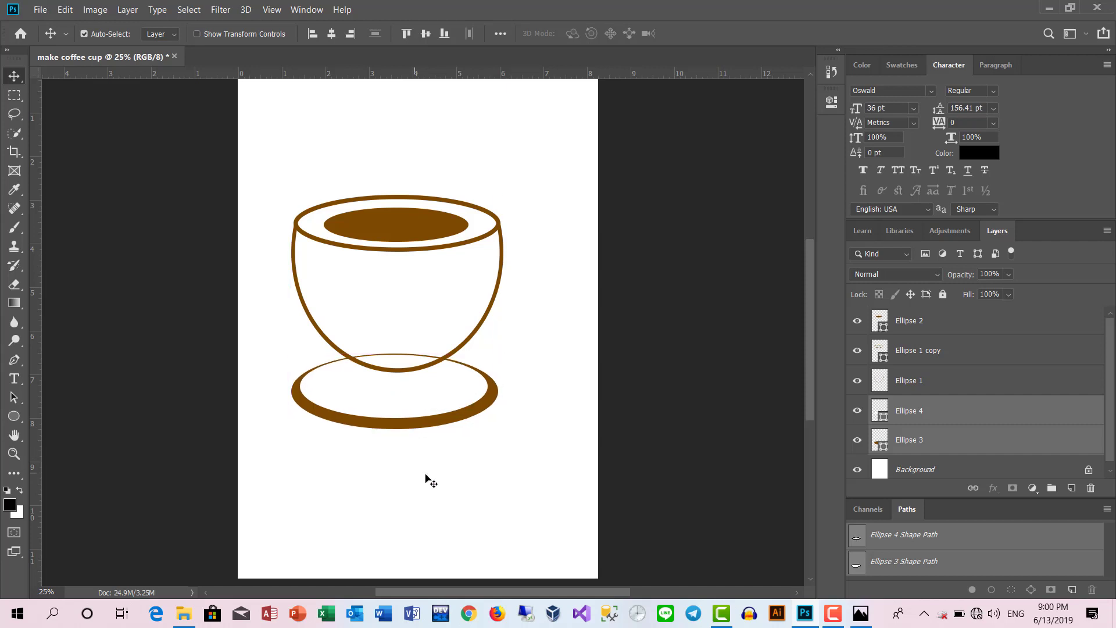
click(425, 475)
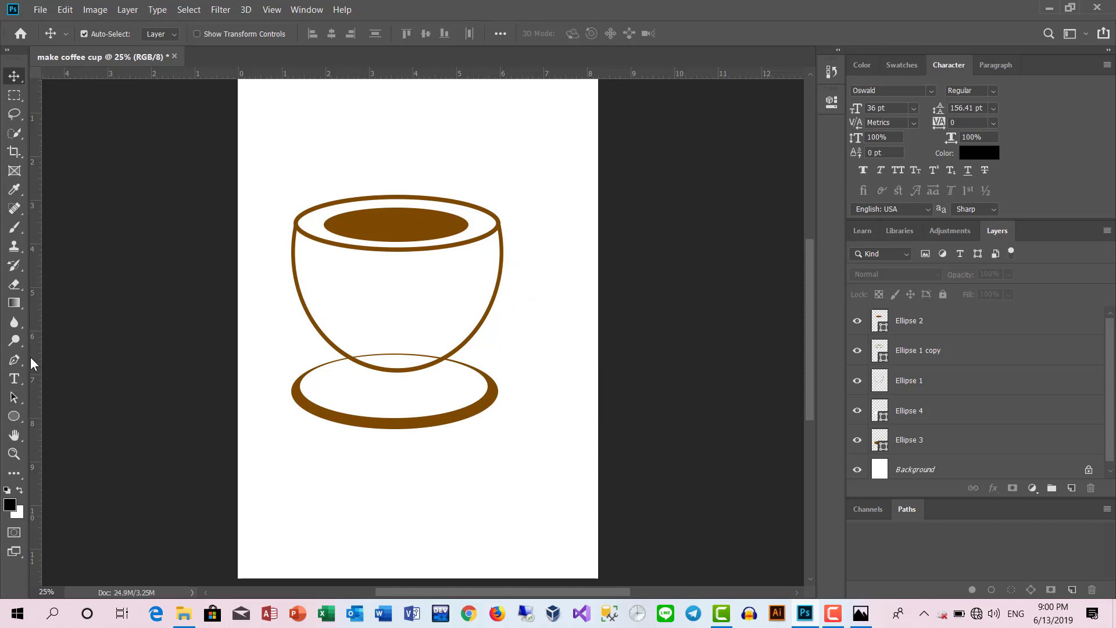
Set up the Pen tool in Shape mode.
drag(19, 355, 59, 361)
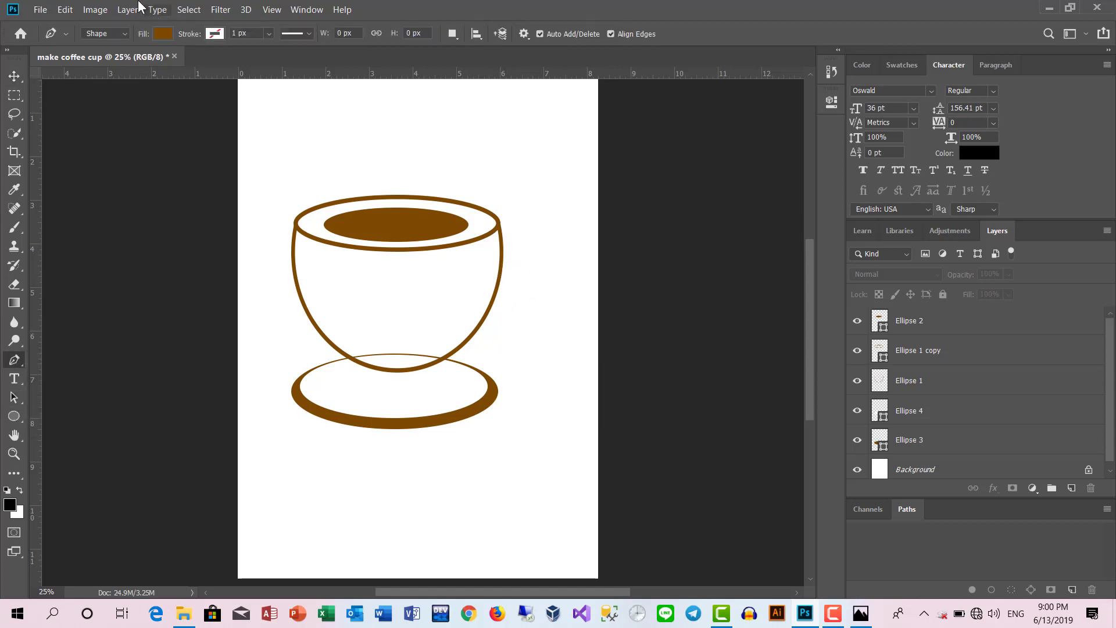
click(125, 35)
click(114, 47)
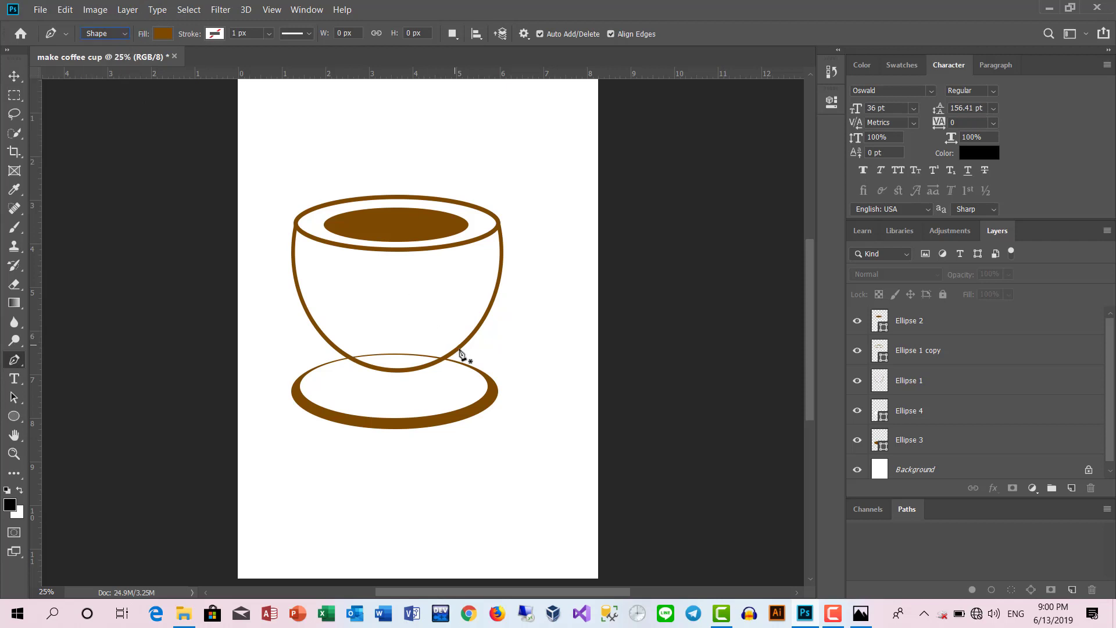
alt+scroll(459, 356, up, 2)
alt+scroll(459, 356, up, 2)
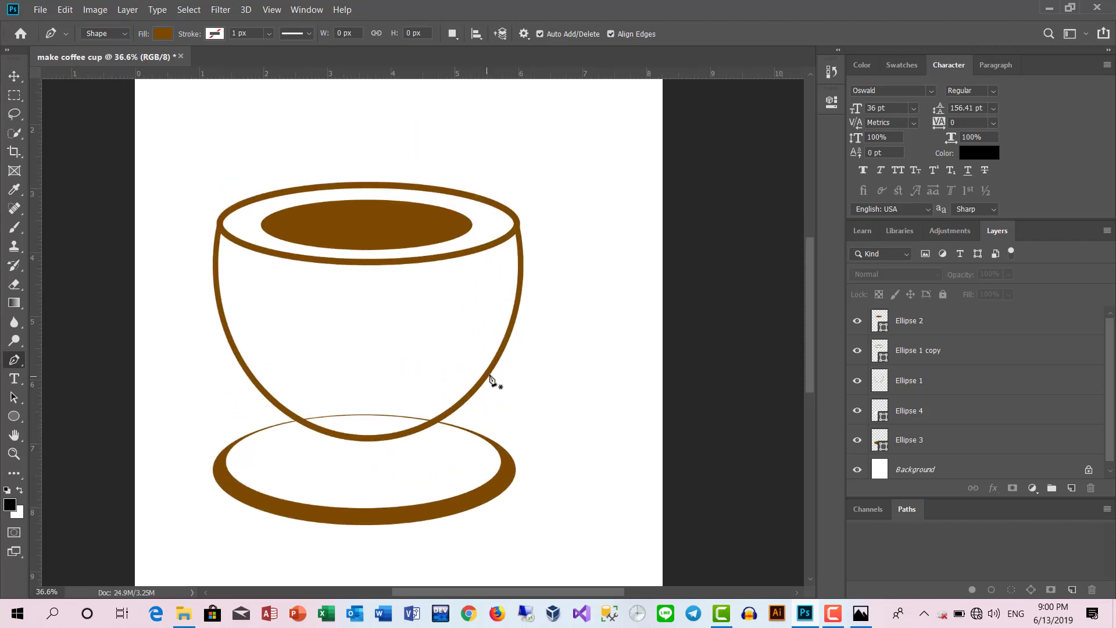
Draw a closed loop handle path off the cup's right edge.
click(519, 286)
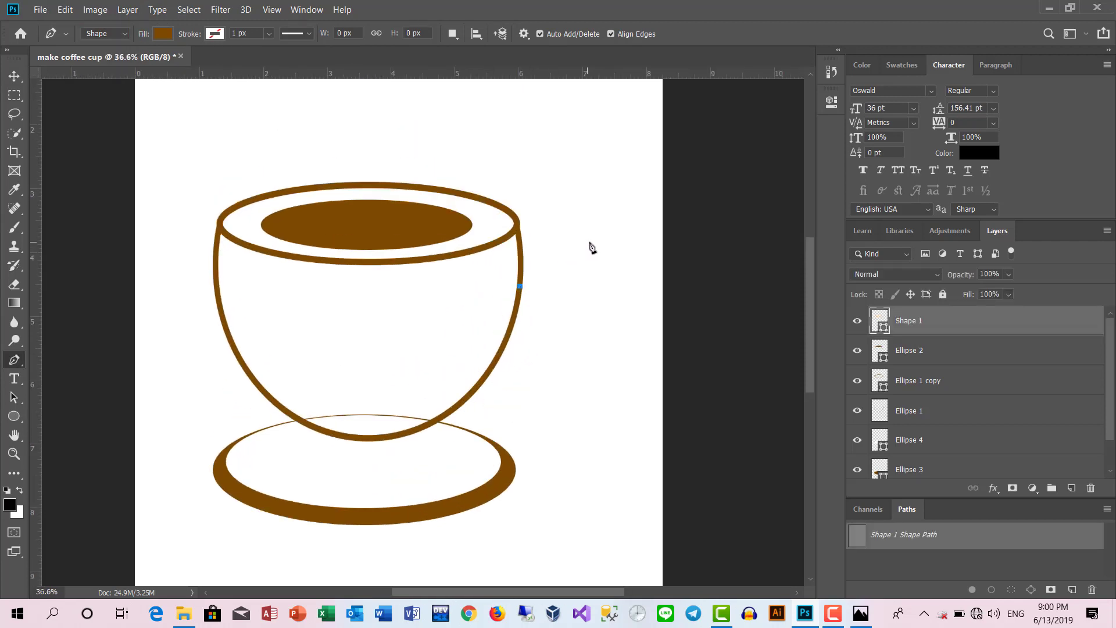
drag(591, 241, 644, 271)
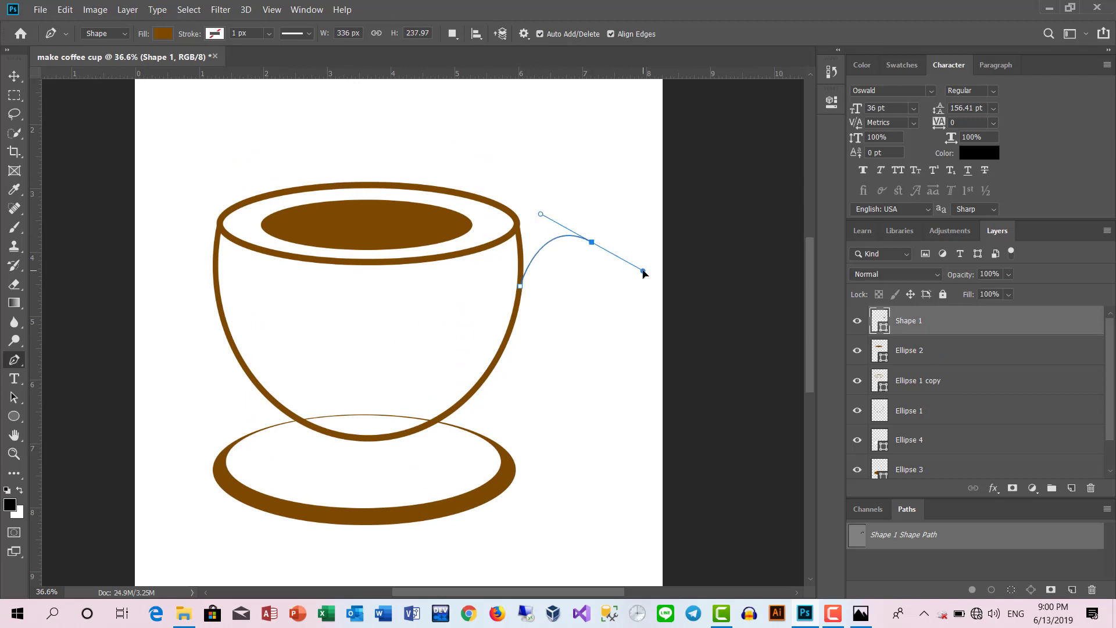
key(ctrl+z)
drag(562, 244, 628, 299)
key(ctrl+z)
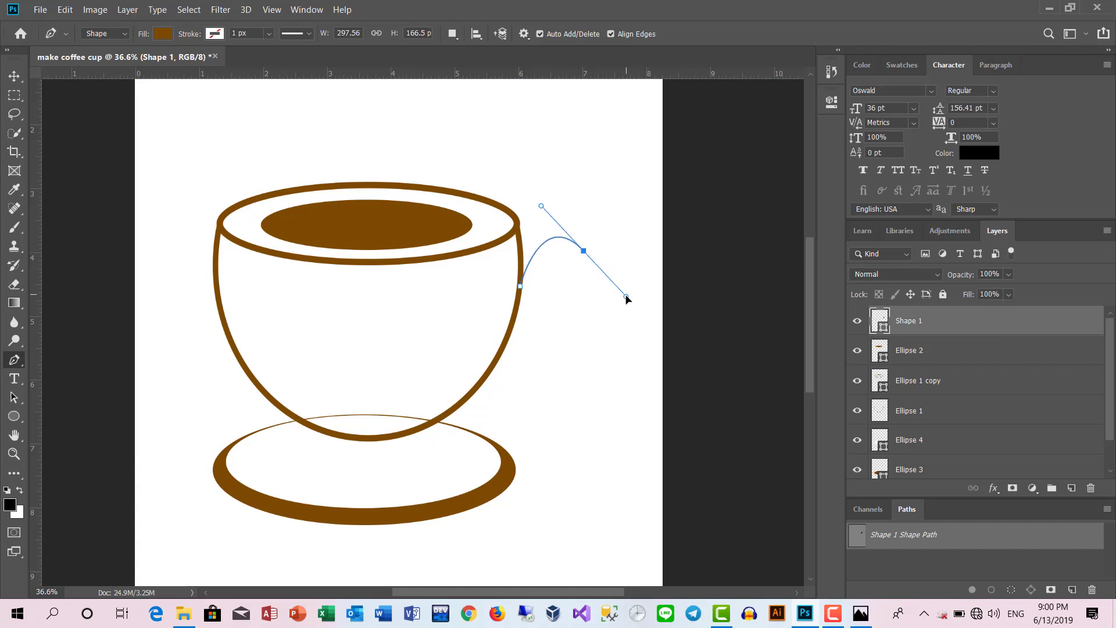
click(584, 252)
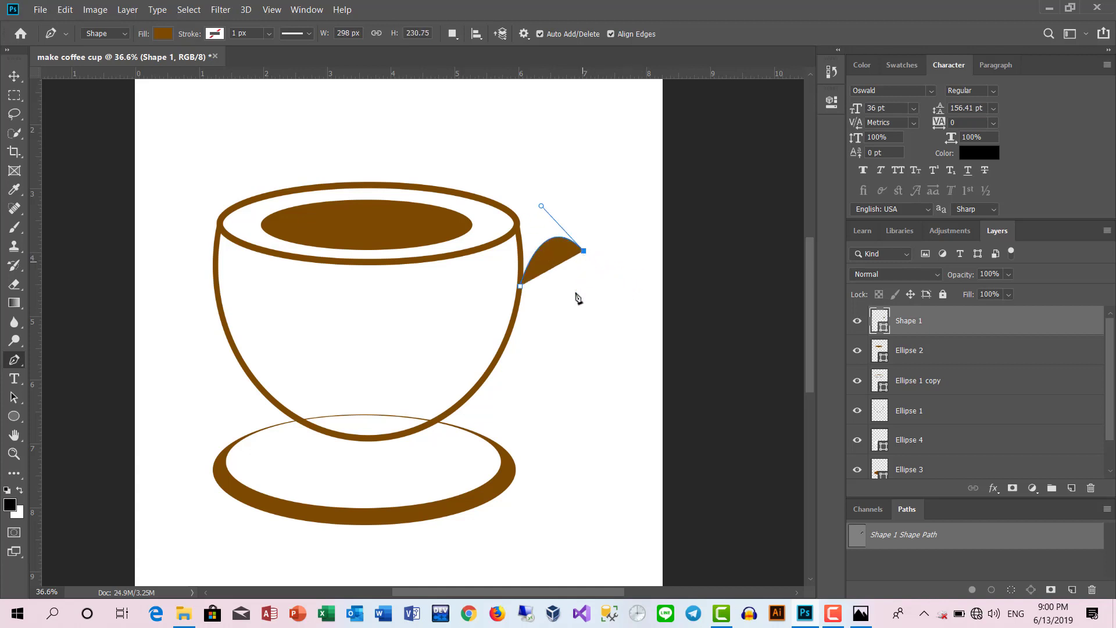
drag(554, 320, 486, 367)
click(554, 320)
key(ctrl+z)
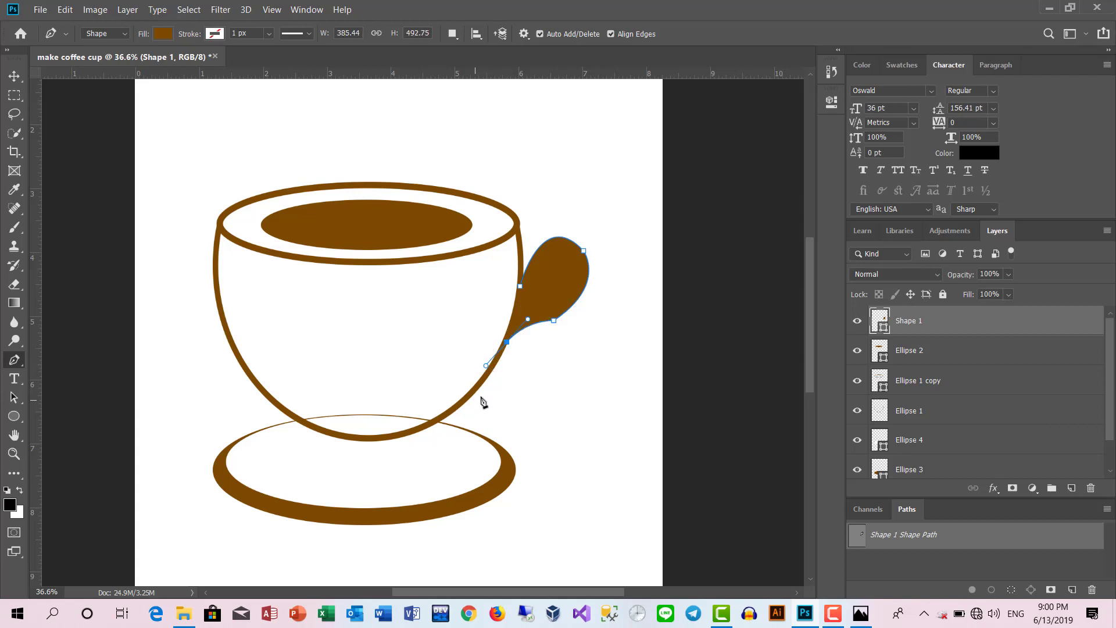
click(520, 287)
ctrl+click(505, 344)
Give the handle no fill and a 30 px brown stroke.
click(166, 35)
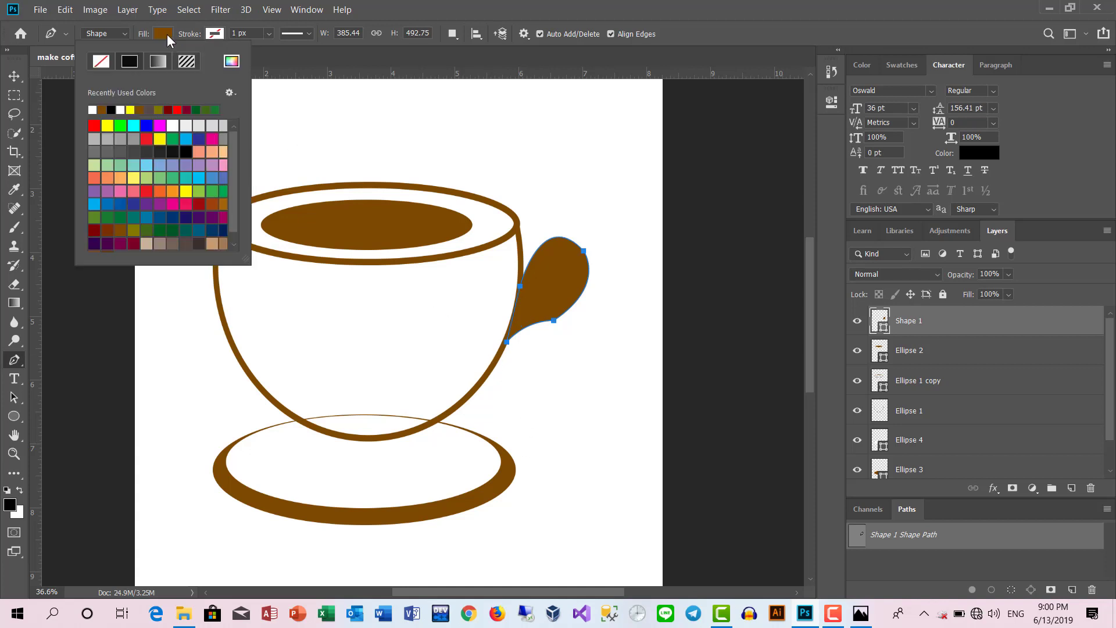
click(102, 64)
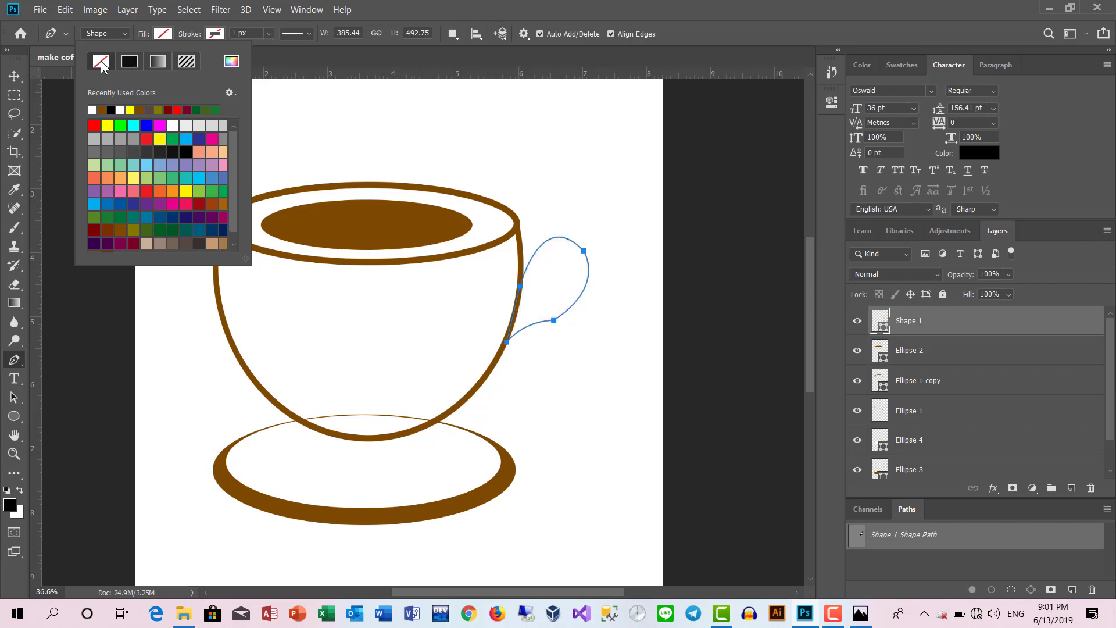
click(216, 34)
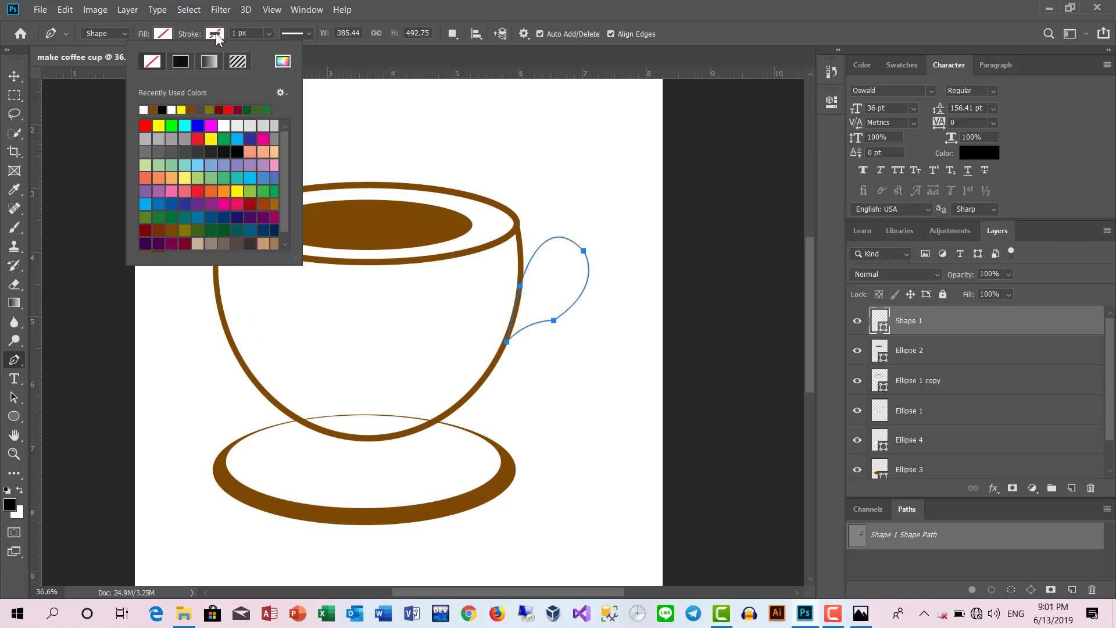
click(153, 110)
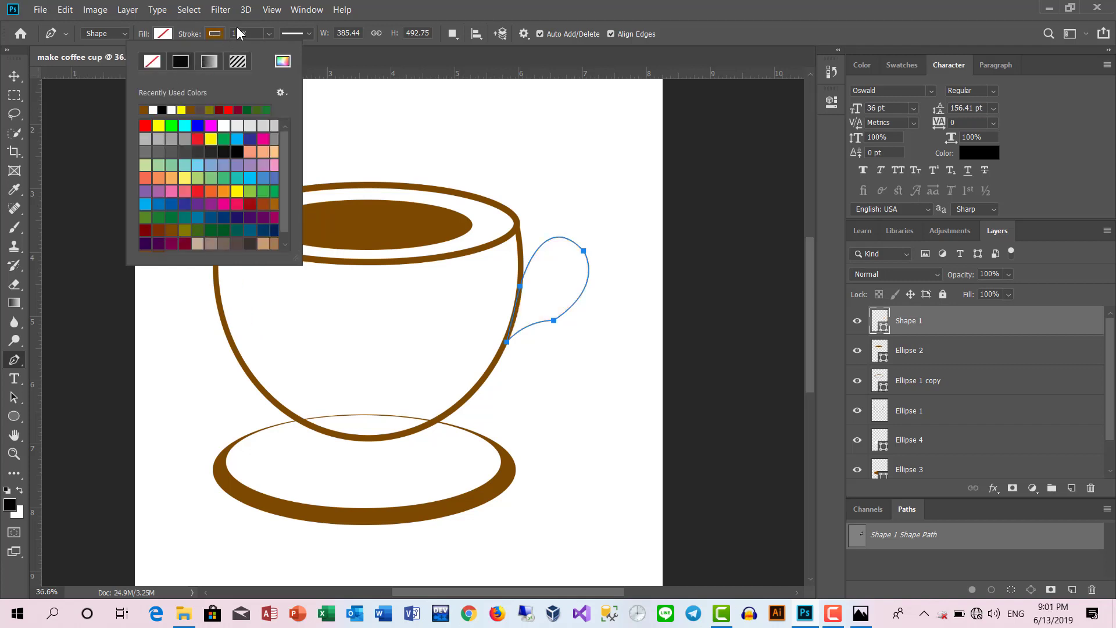
click(223, 32)
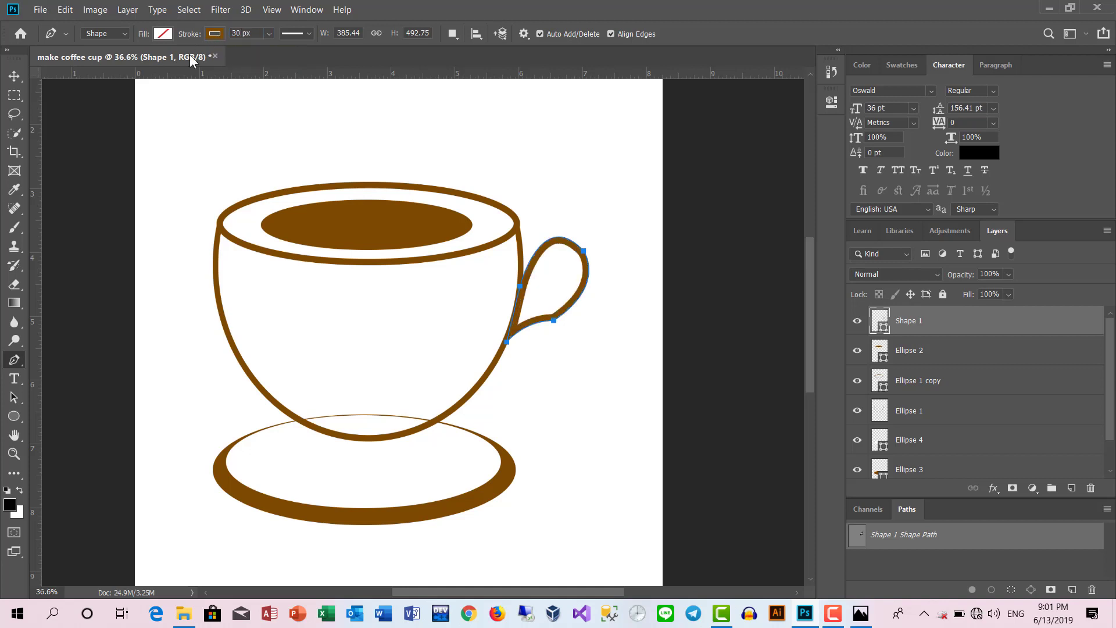
click(14, 76)
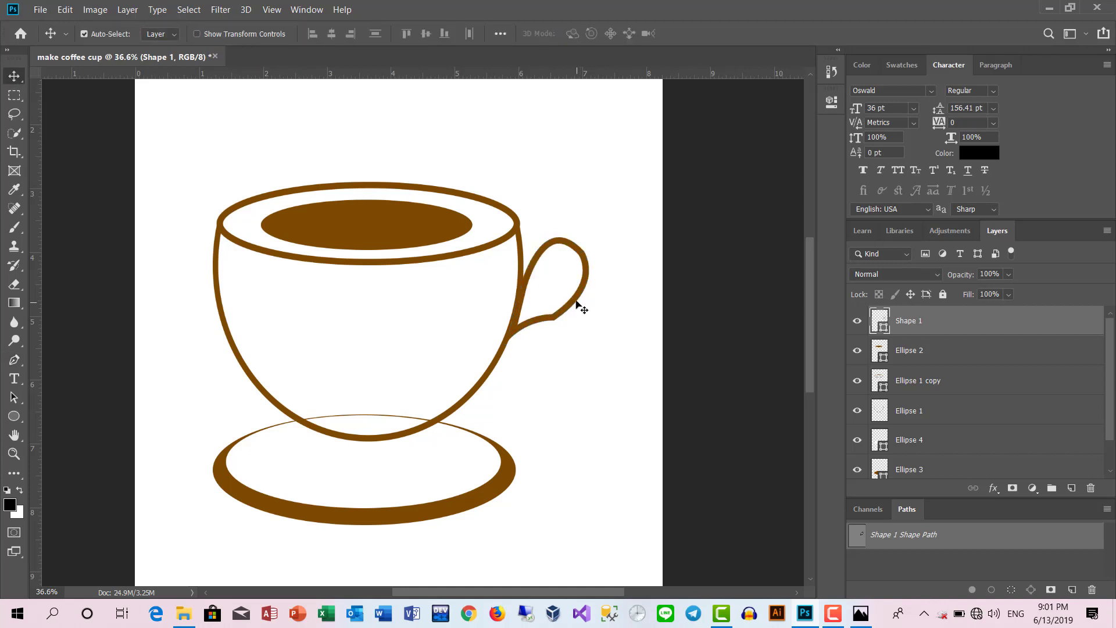
key(ctrl+t)
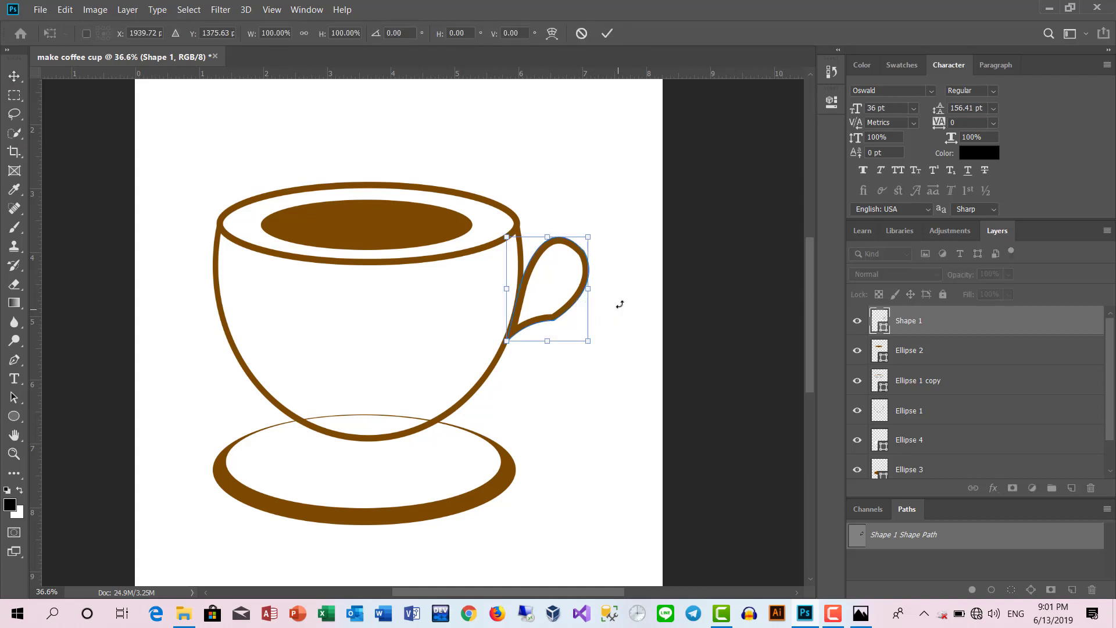
drag(618, 303, 622, 352)
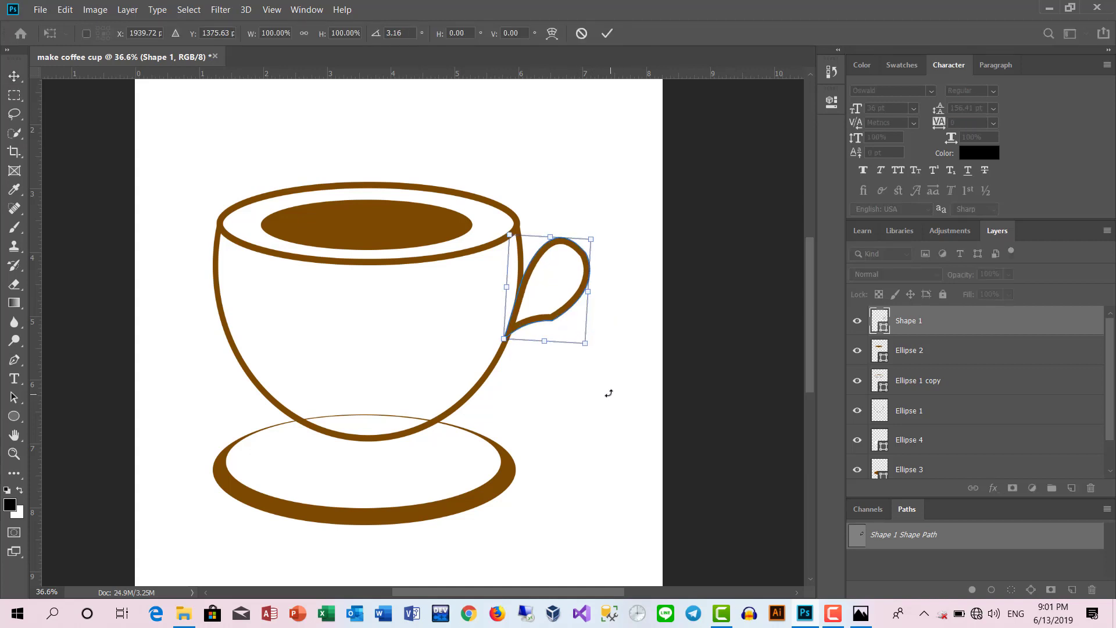
key(Return)
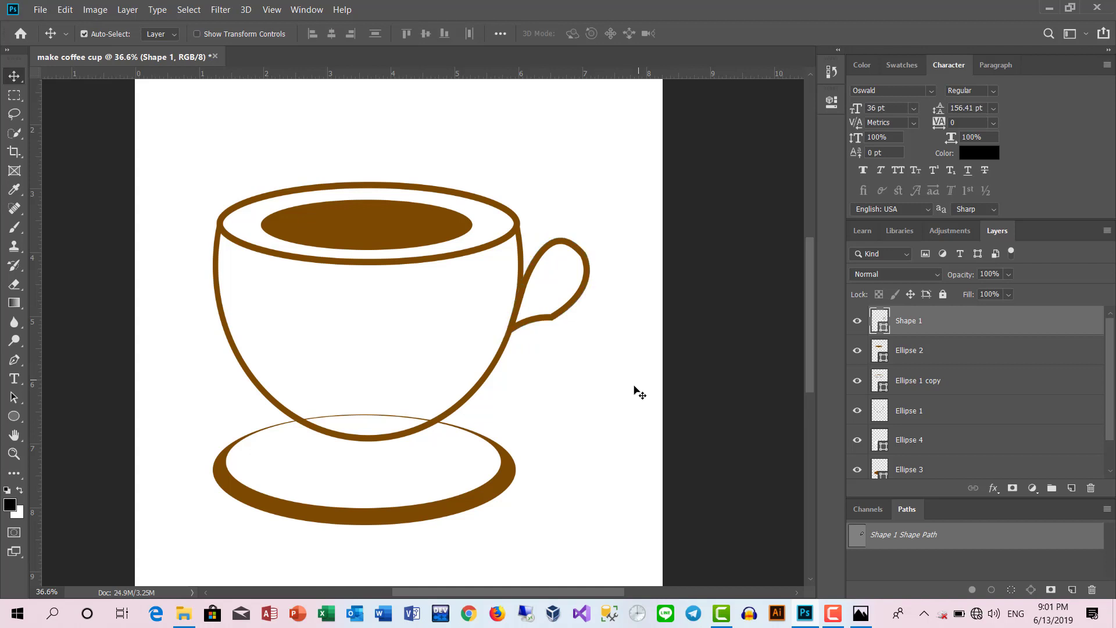
key(ctrl+t)
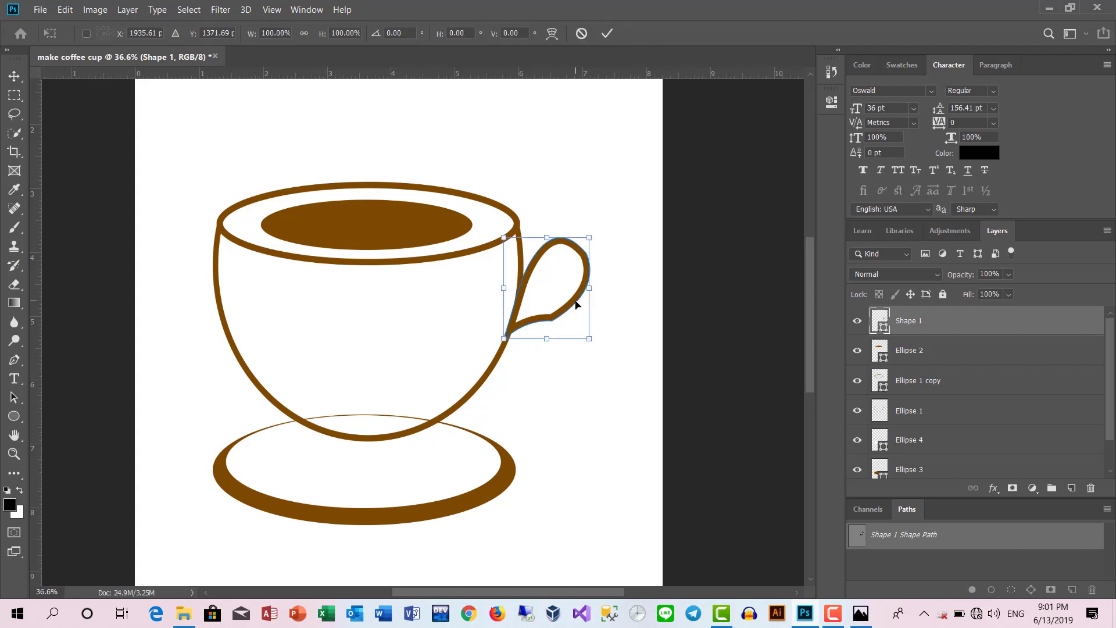
drag(503, 236, 522, 256)
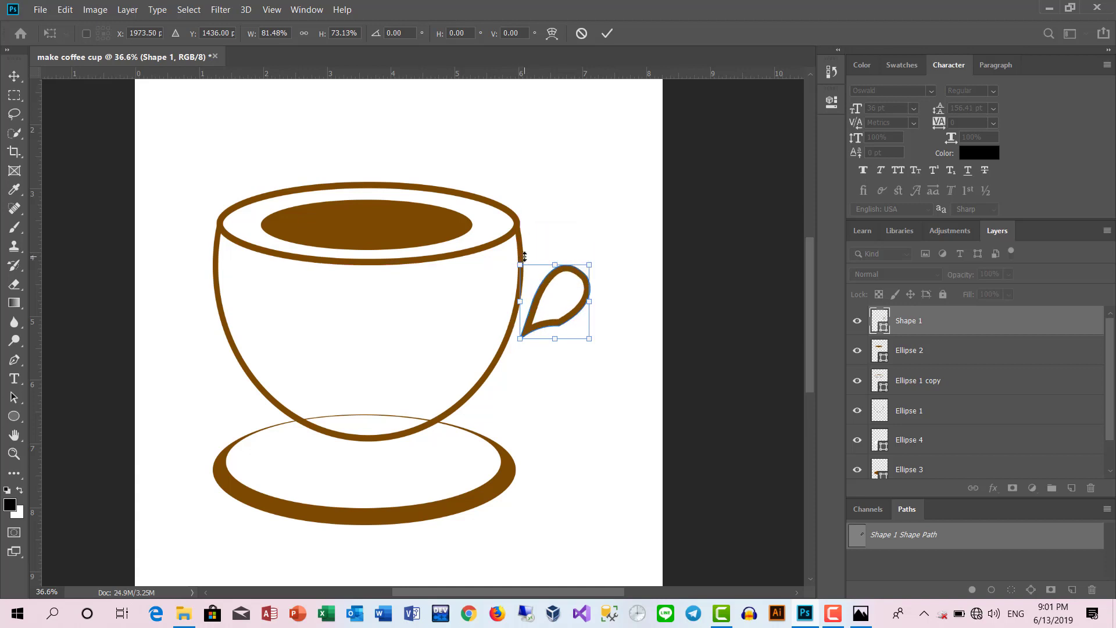
key(Return)
drag(561, 284, 539, 261)
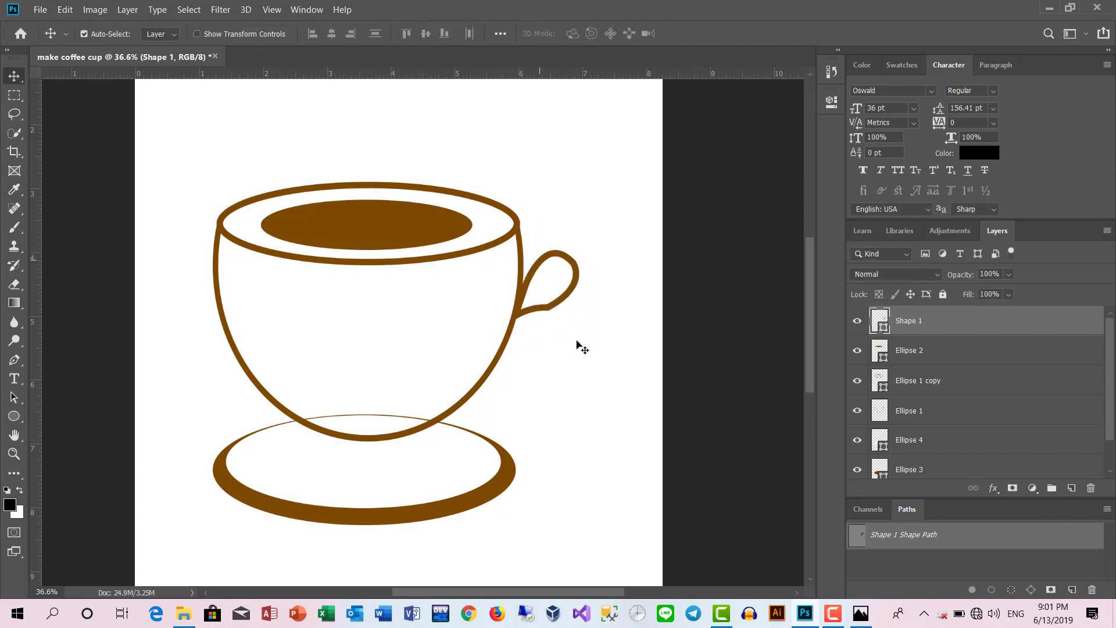
key(ctrl+t)
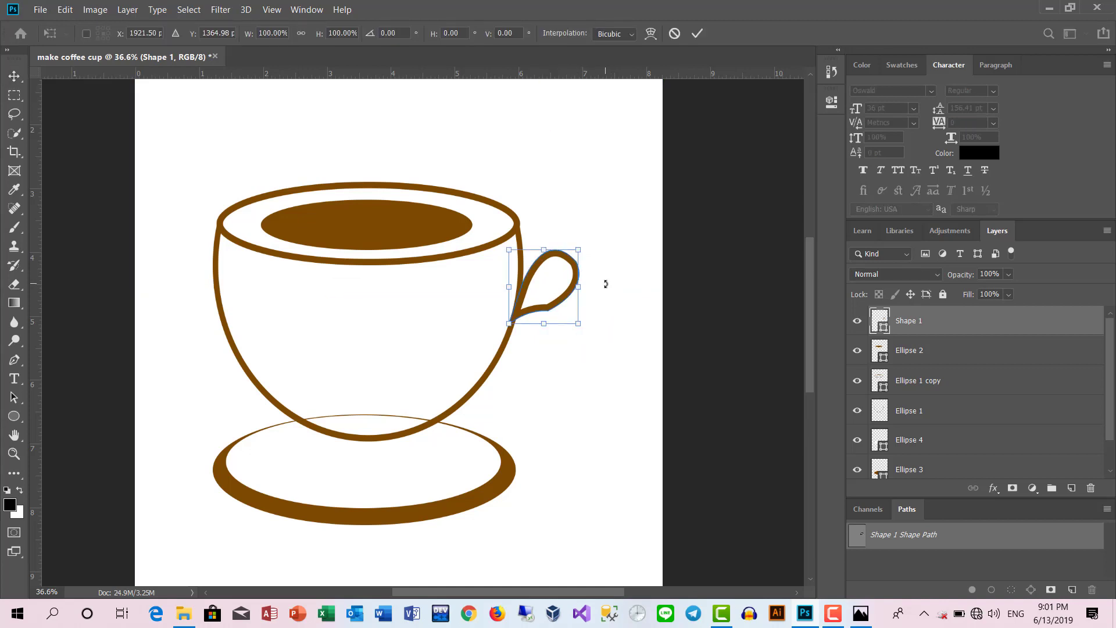
drag(605, 284, 605, 281)
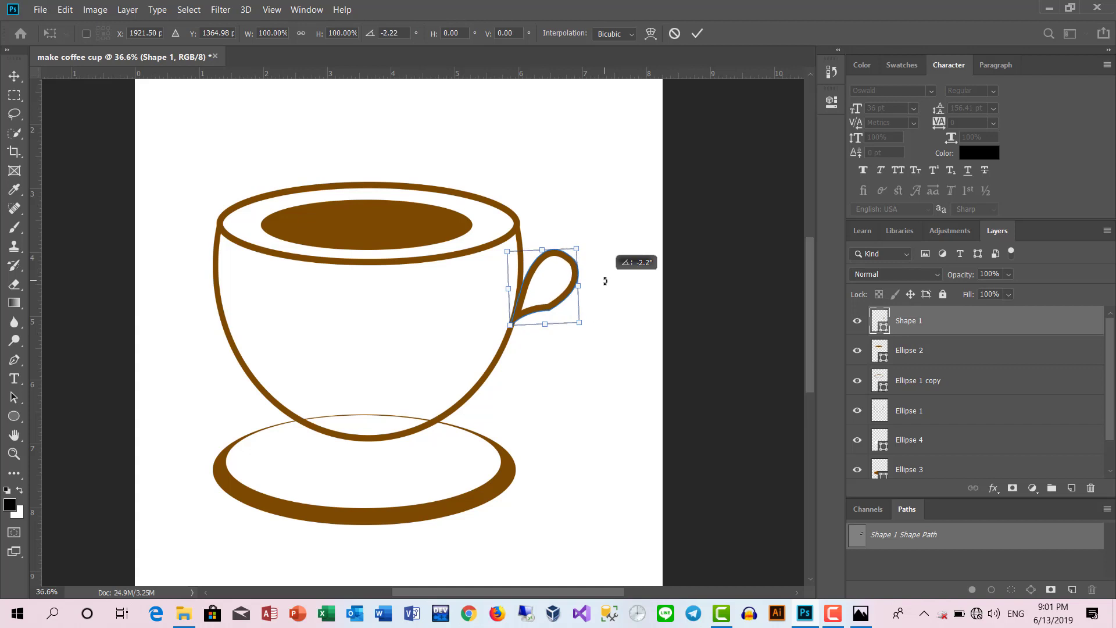
key(Return)
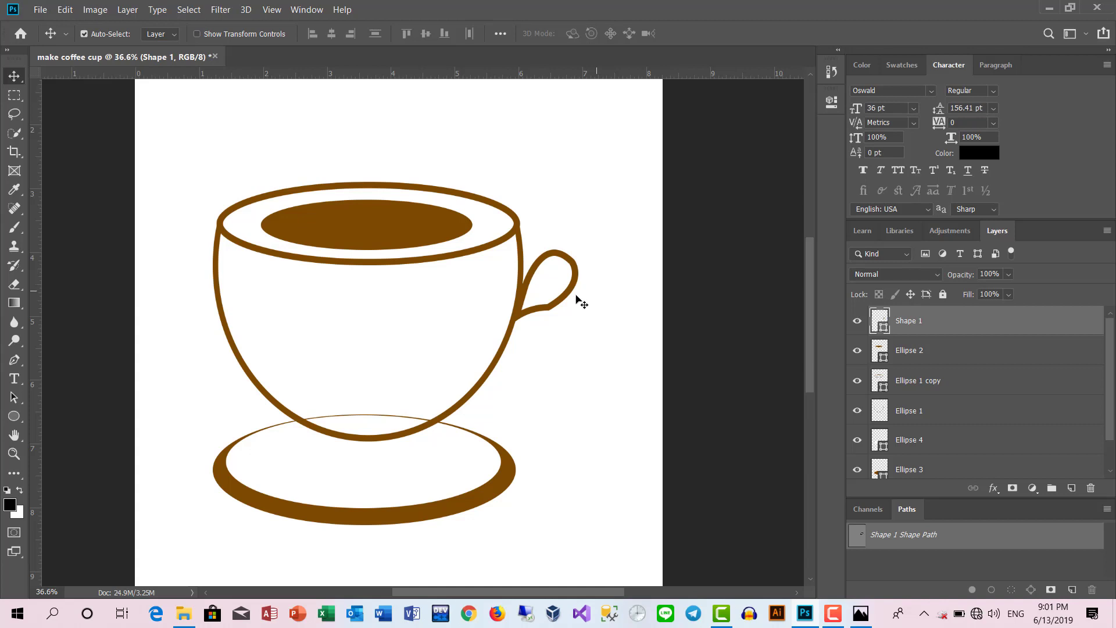
key(Left)
key(Left)
key(Left)
key(Left)
key(Left)
key(Left)
key(Left)
key(Left)
key(Left)
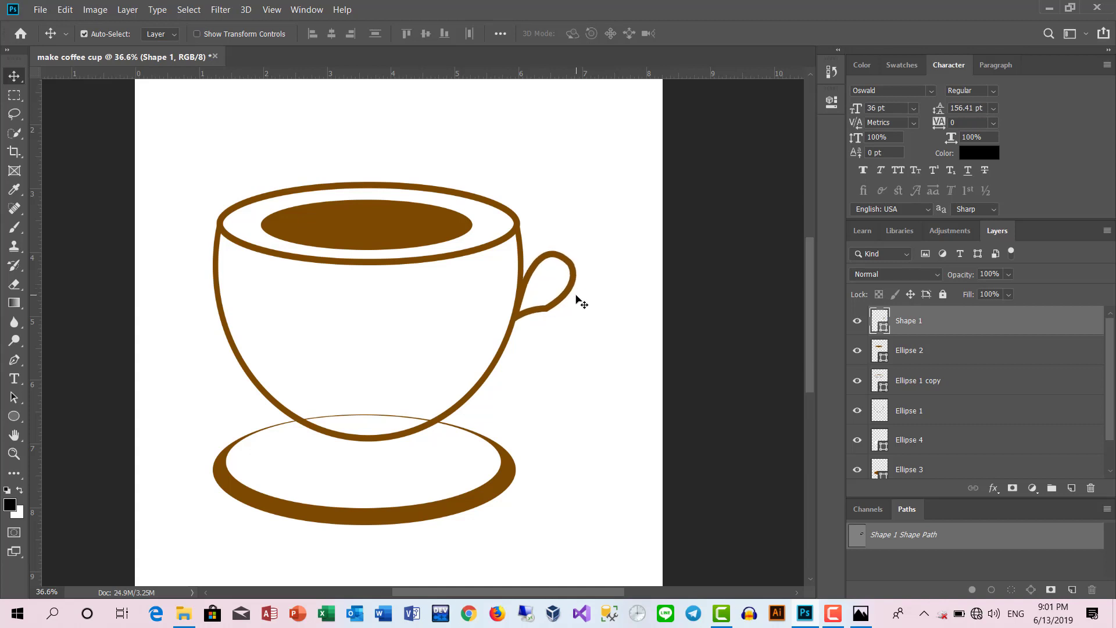
key(Left)
key(Left)
key(Left)
key(Left)
key(Left)
key(Left)
key(Right)
key(Right)
key(Right)
key(Right)
key(Right)
key(Right)
scroll(600, 391, up, 1)
scroll(600, 390, down, 1)
scroll(600, 391, down, 2)
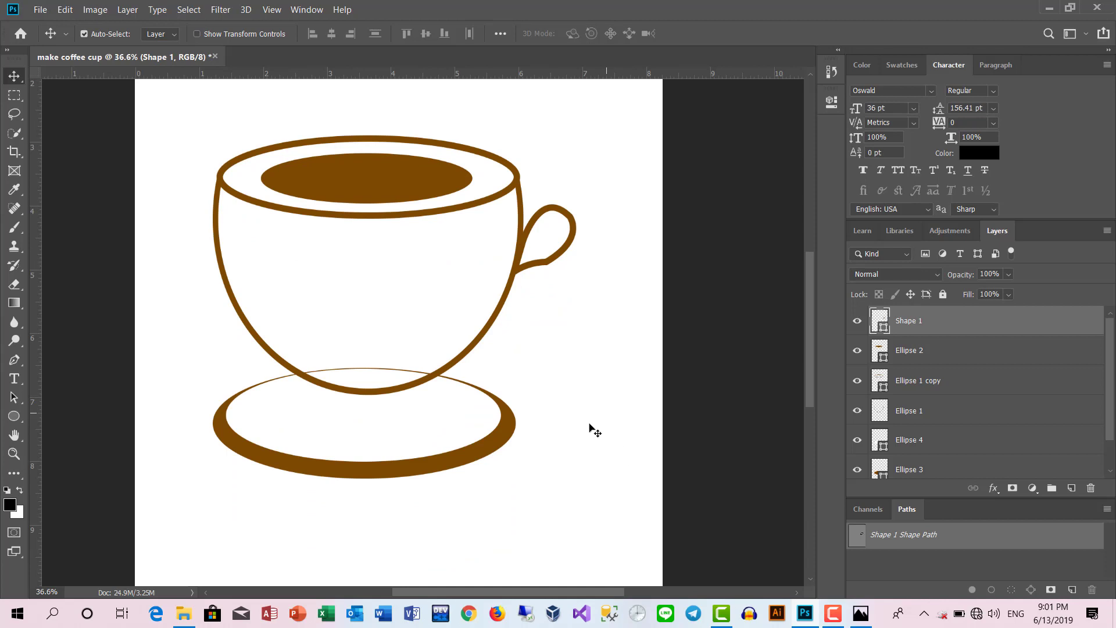
scroll(93, 270, up, 2)
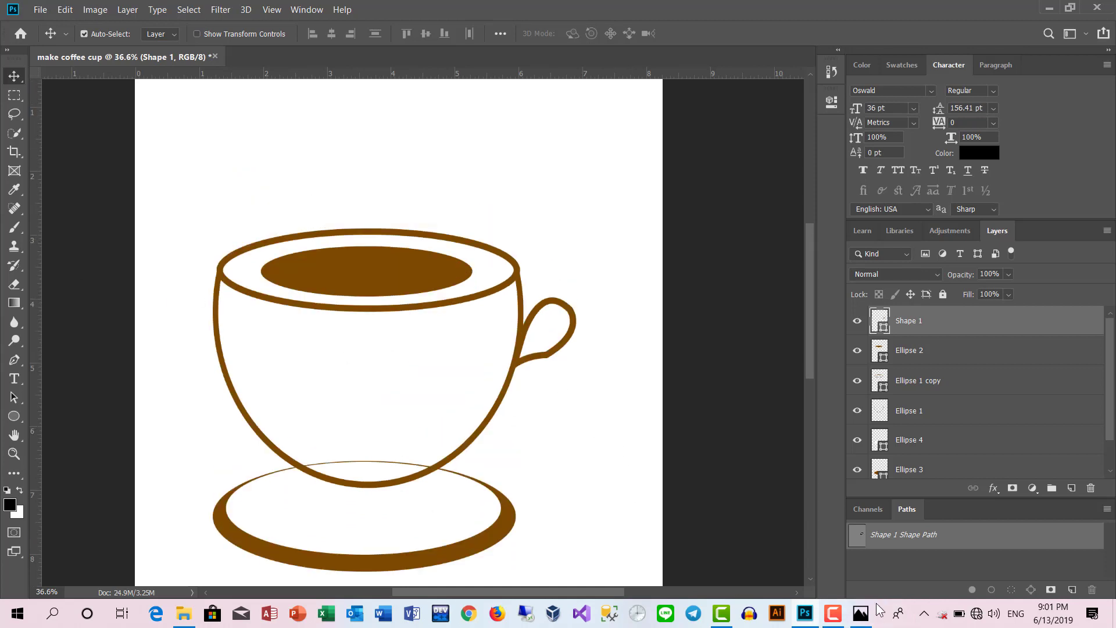
click(862, 616)
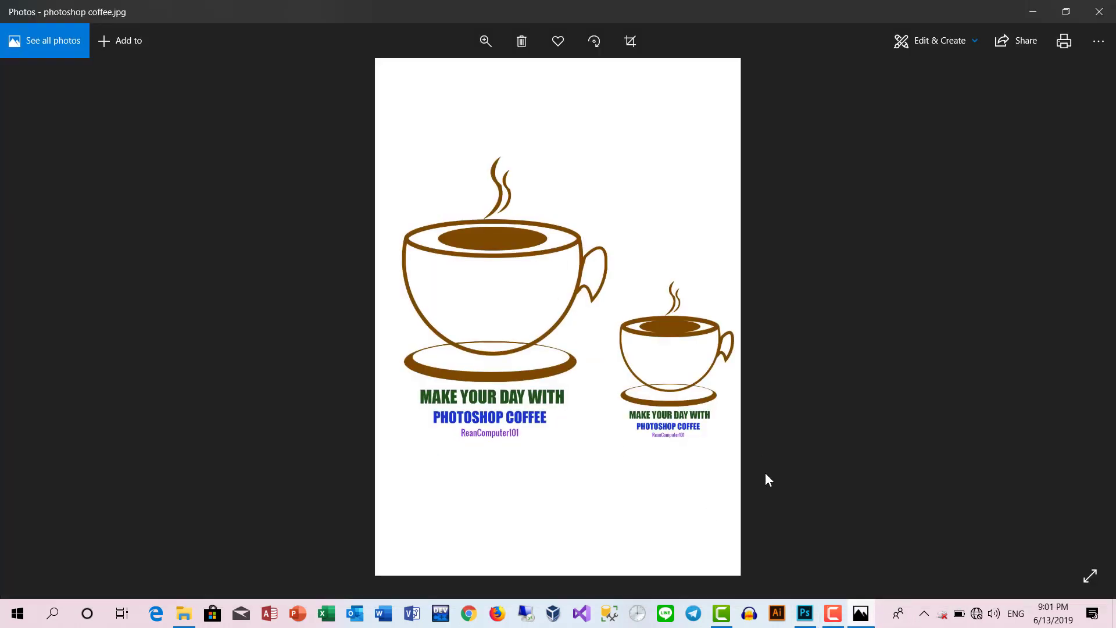
click(858, 615)
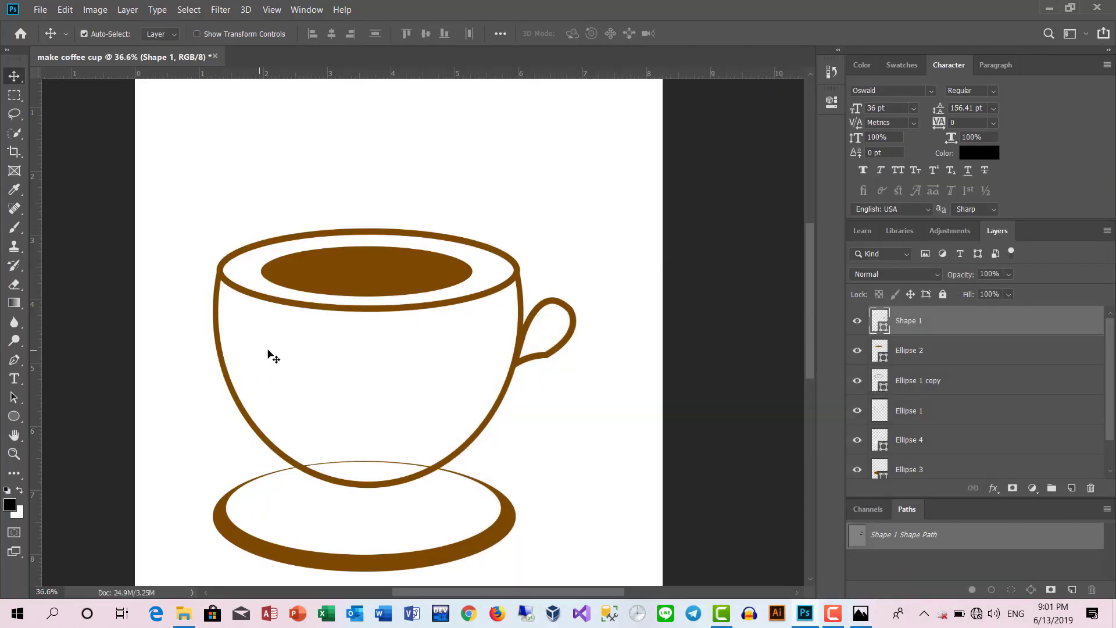
Pen-draw a closed S-shaped steam path above the cup.
scroll(268, 353, down, 1)
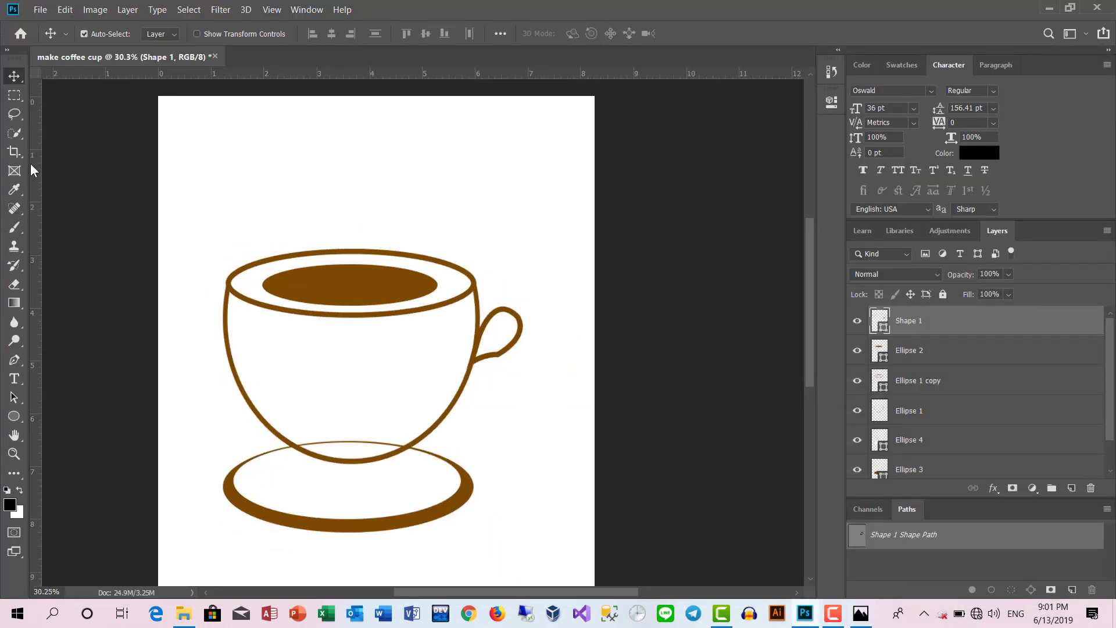
click(15, 361)
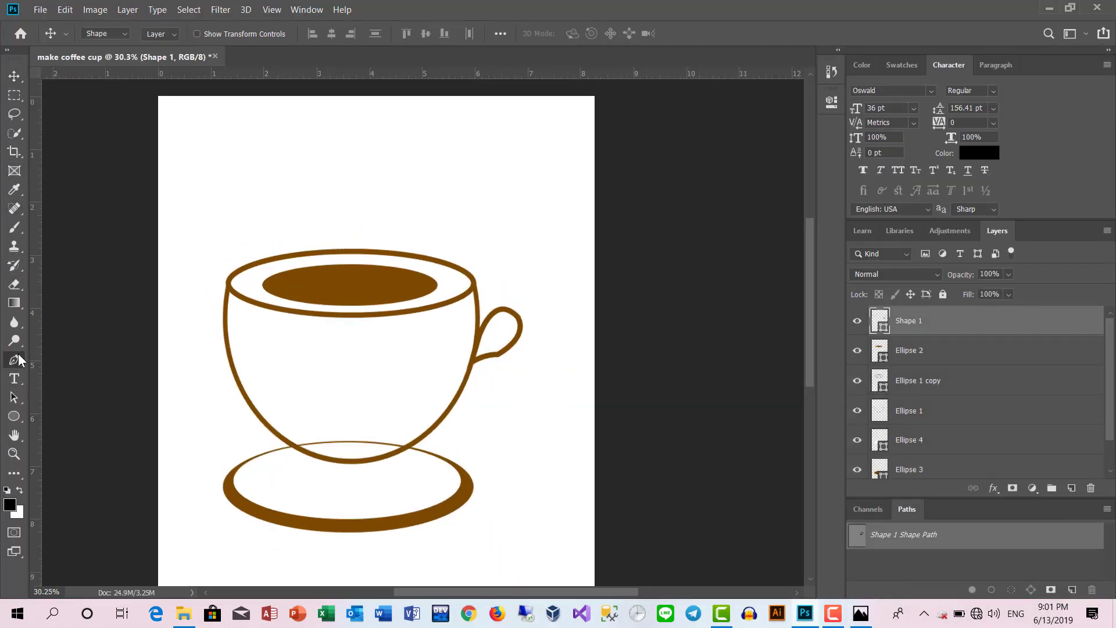
click(330, 235)
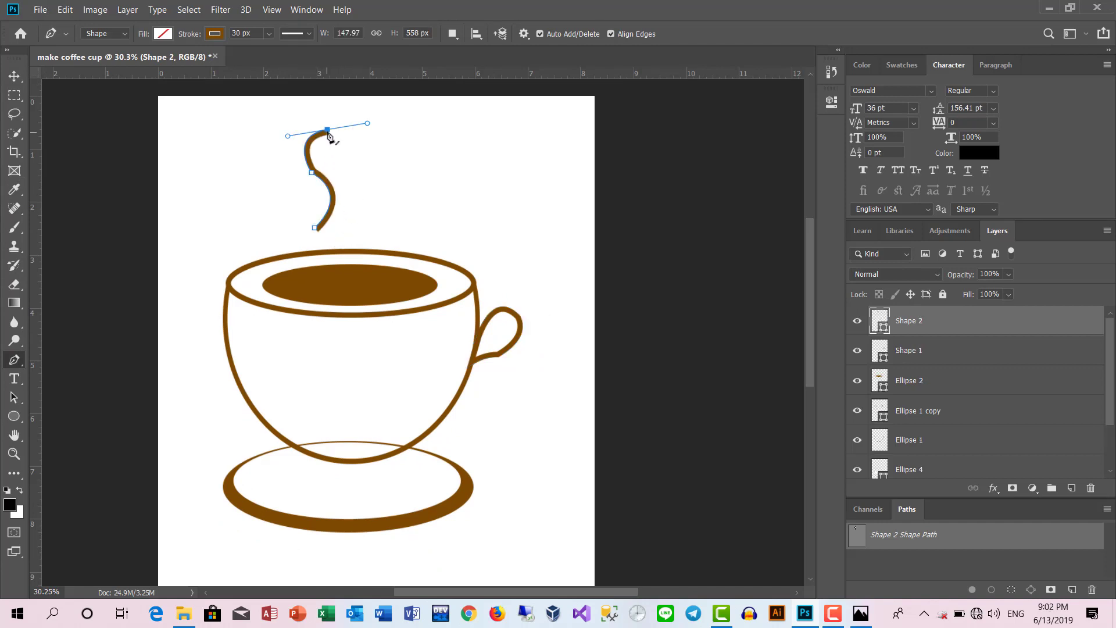
alt+click(328, 130)
drag(332, 169, 359, 179)
drag(330, 168, 364, 190)
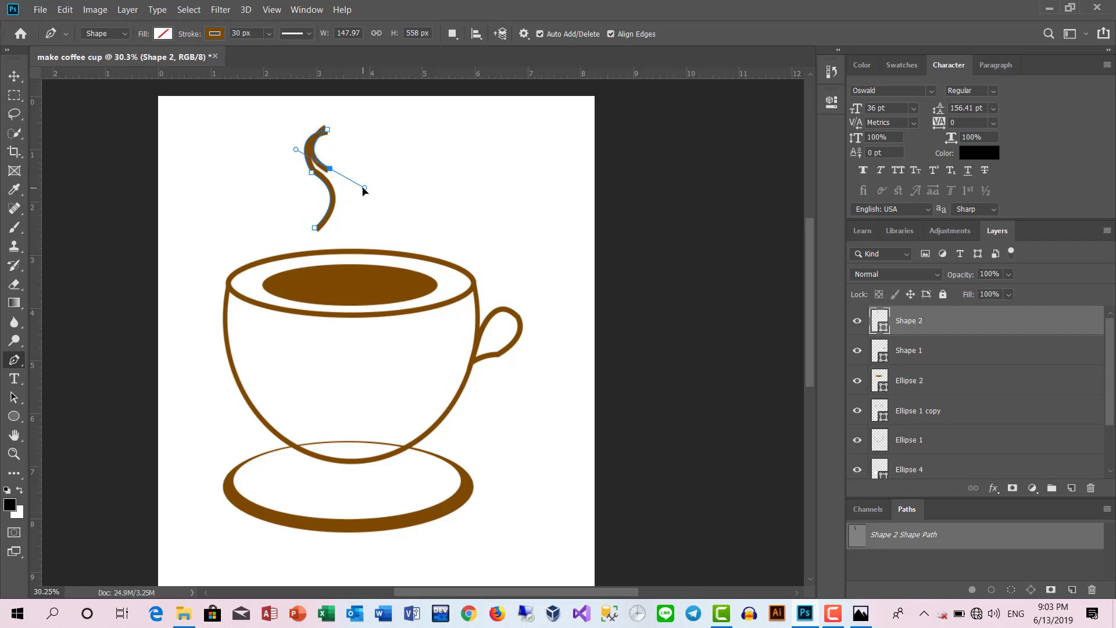
click(330, 169)
drag(315, 228, 368, 218)
ctrl+click(264, 243)
text(0)
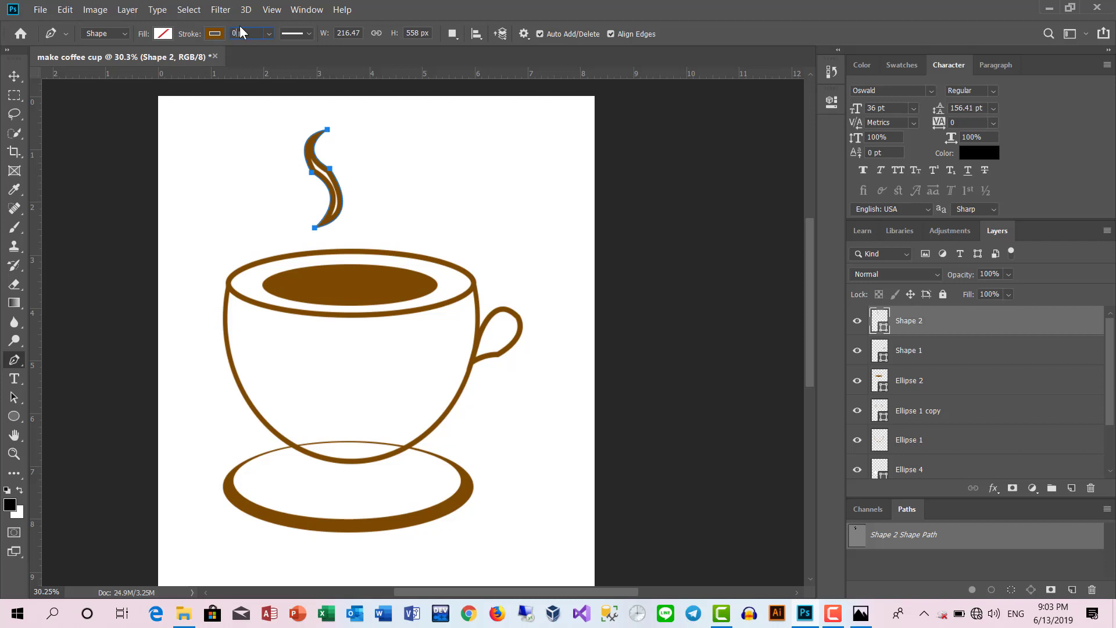
Remove the steam shape's stroke and fill it brown.
key(Return)
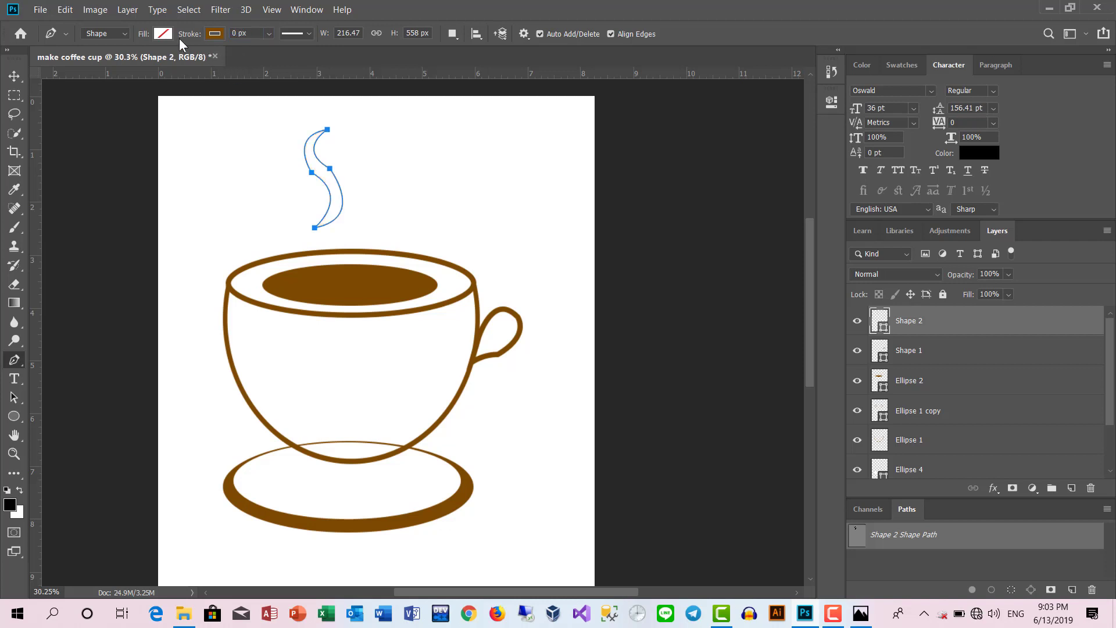
click(163, 34)
click(100, 109)
key(v)
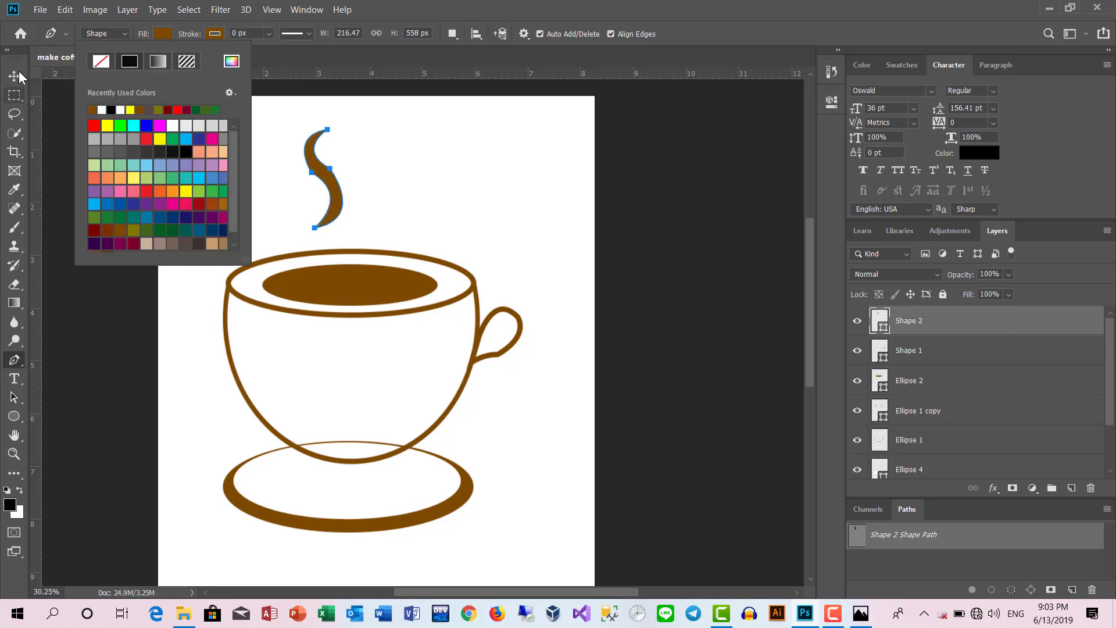
Make the wisp much narrower and move it above the cup's centre.
click(334, 190)
key(ctrl+t)
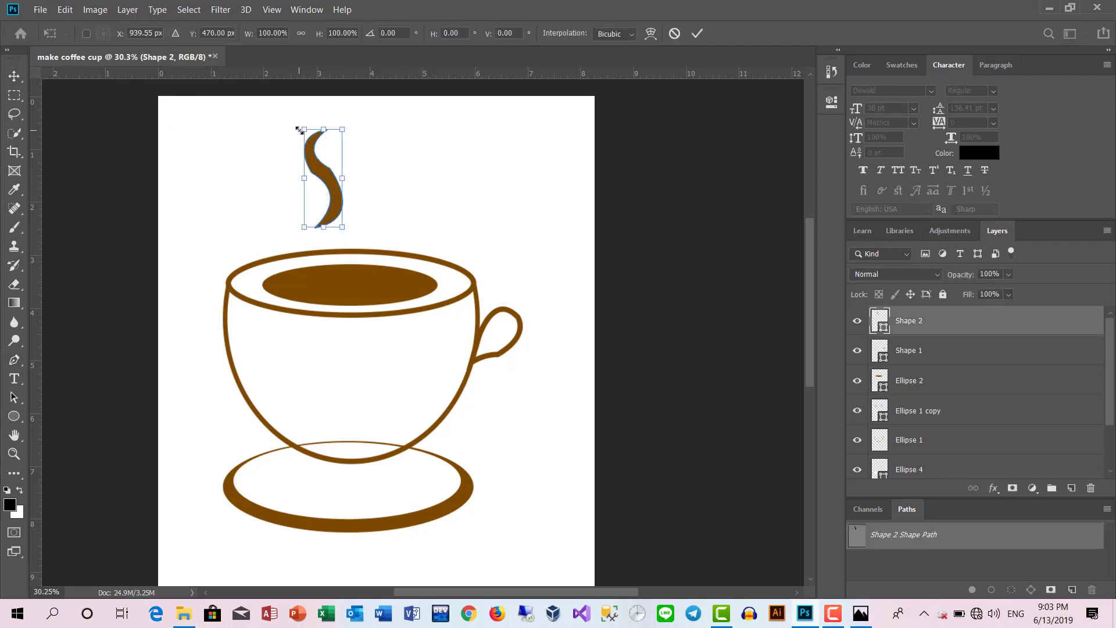
drag(303, 128, 321, 137)
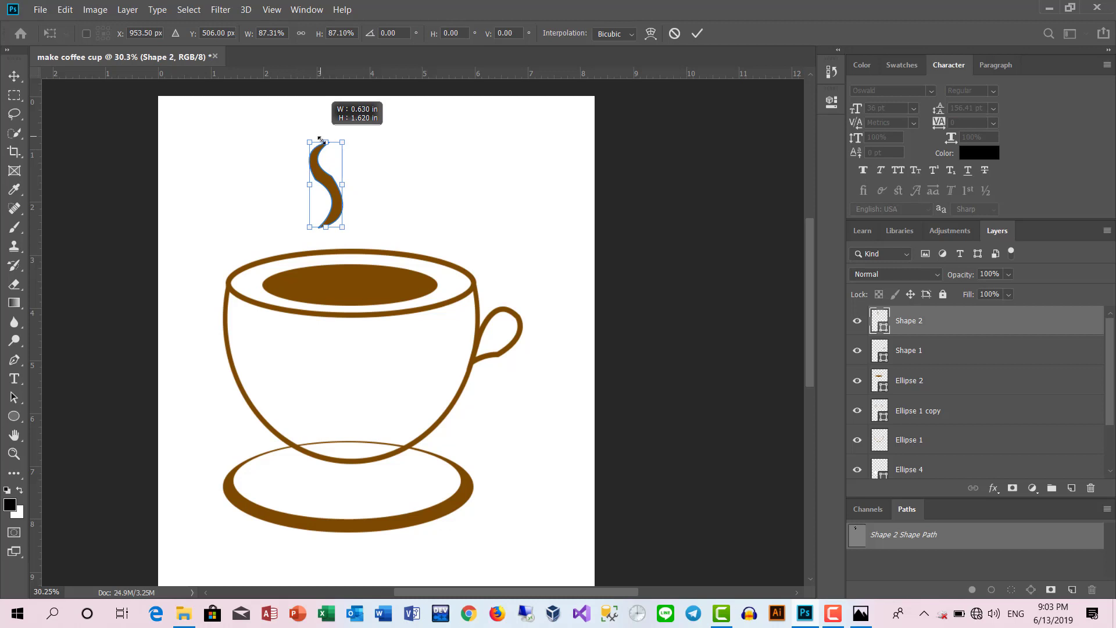
drag(341, 184, 323, 187)
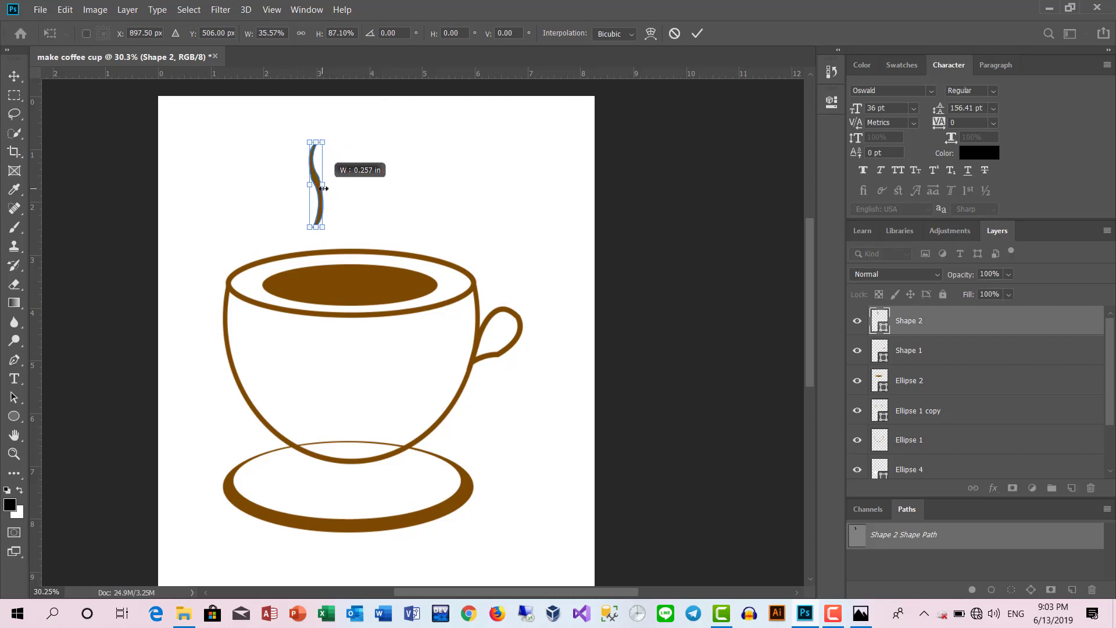
key(Return)
drag(322, 187, 347, 199)
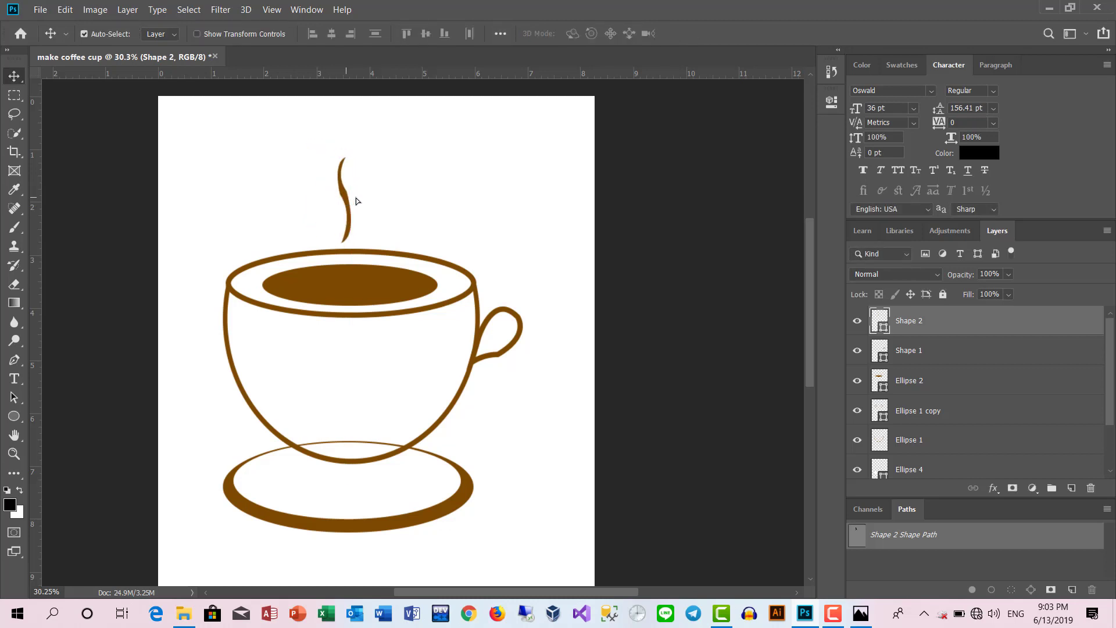
Add two shorter copies of the wisp to its right.
drag(357, 201, 360, 202)
key(ctrl+t)
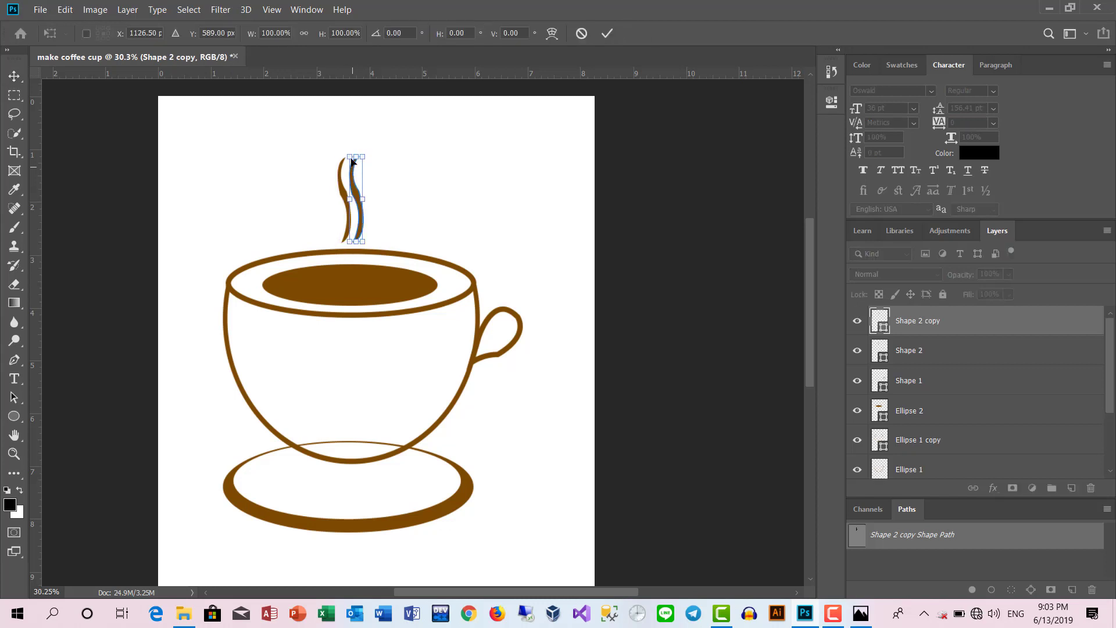
drag(353, 161, 355, 171)
key(Return)
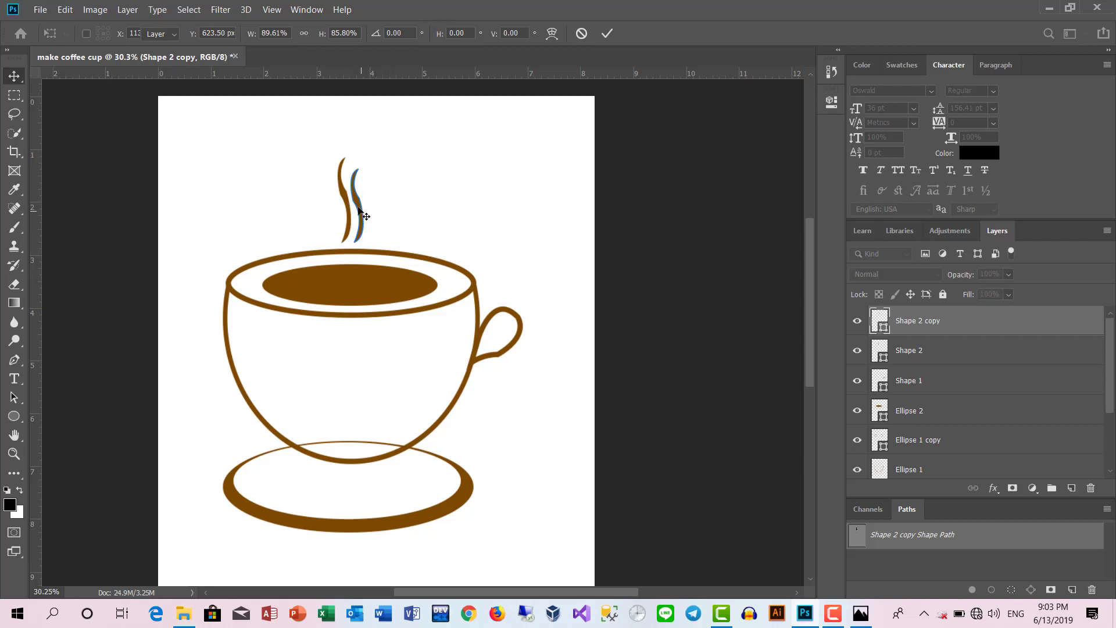
drag(364, 209, 370, 210)
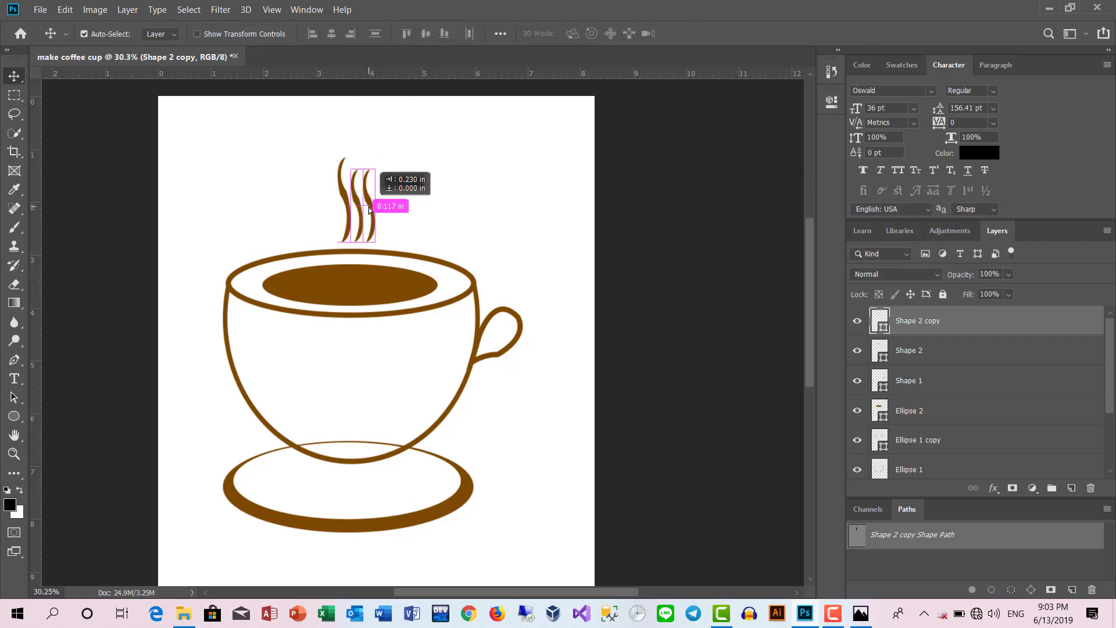
key(ctrl+j)
key(ctrl+t)
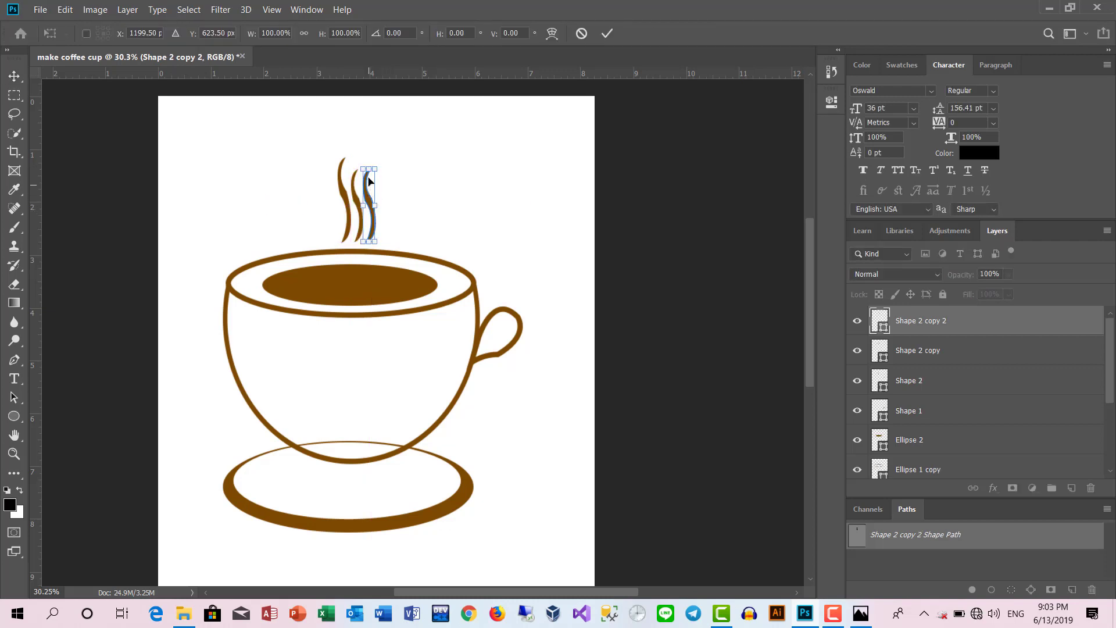
drag(361, 168, 365, 182)
key(Return)
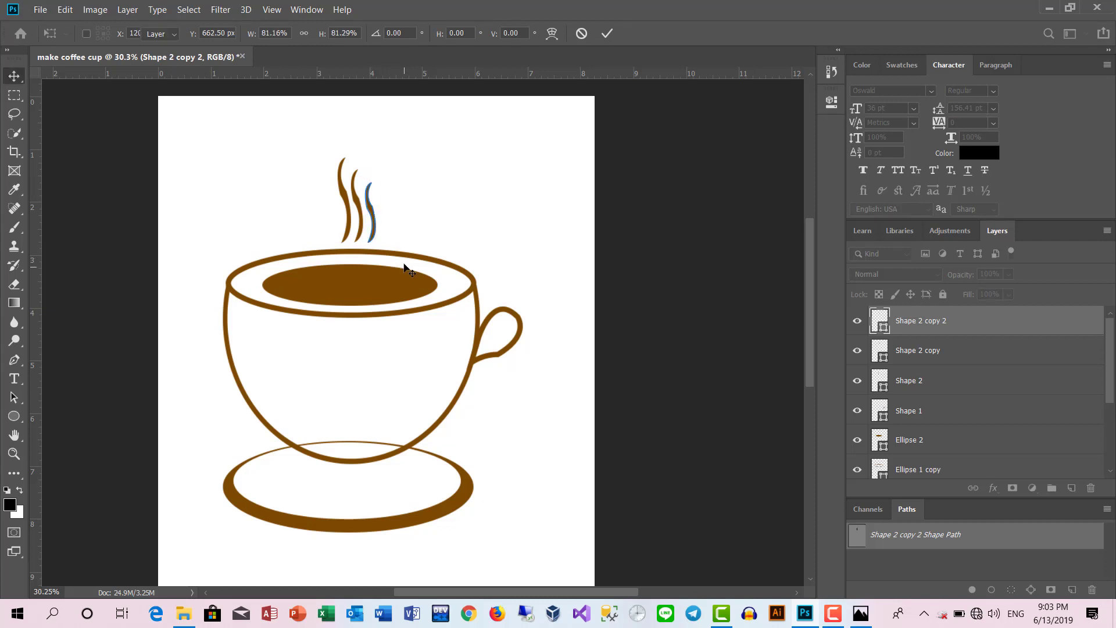
Check the three steam wisps against the reference picture.
mouse_move(332, 181)
mouse_down()
mouse_move(412, 228)
mouse_move(362, 216)
mouse_up()
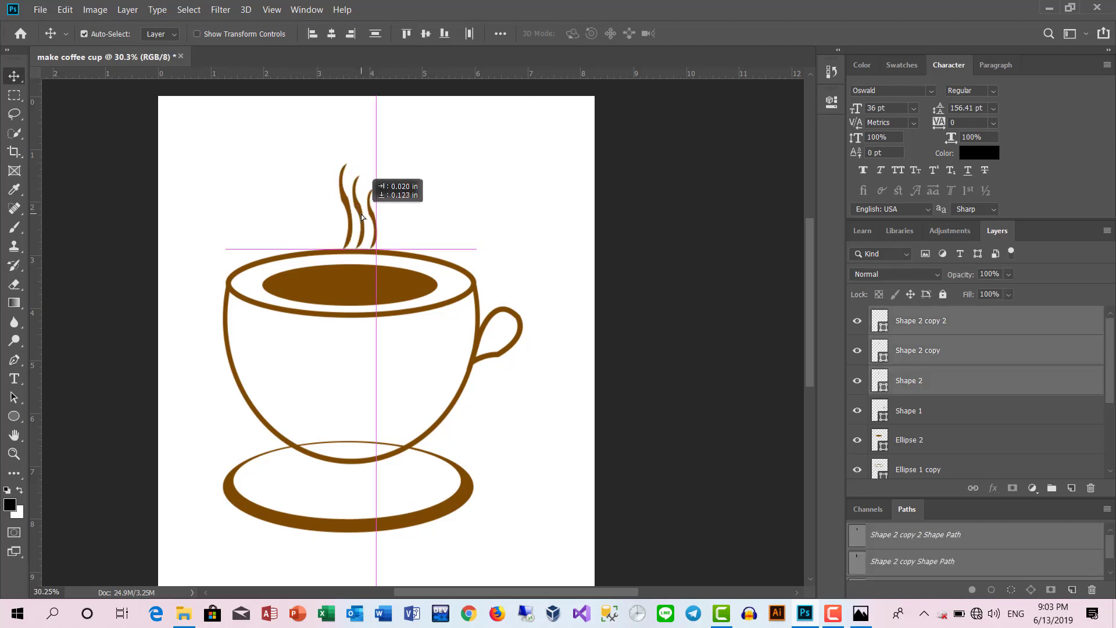
click(472, 190)
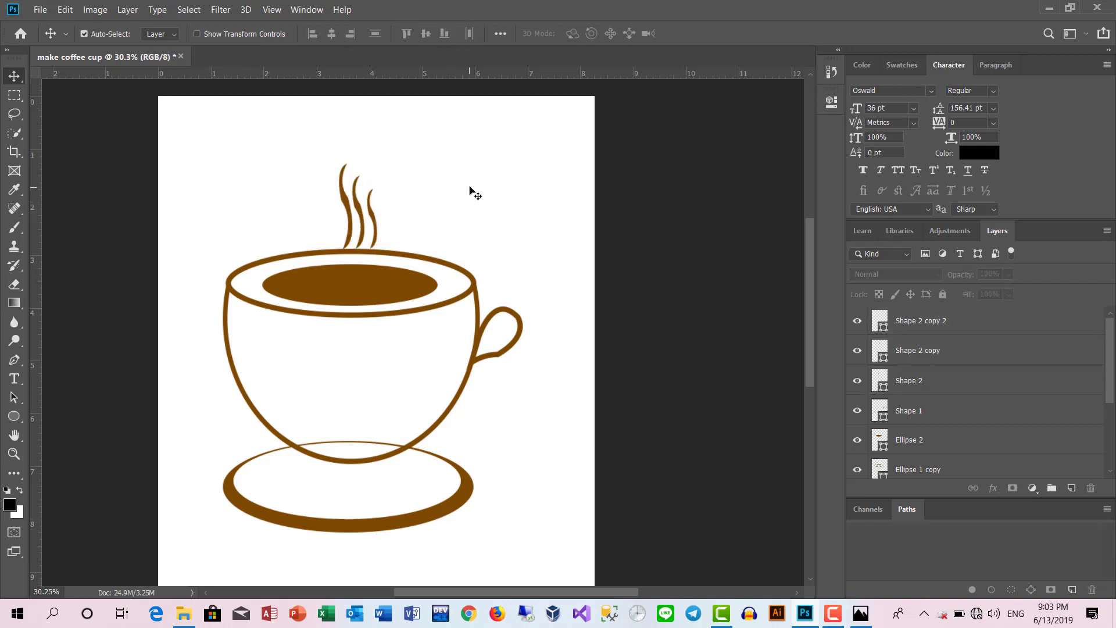
scroll(472, 259, down, 2)
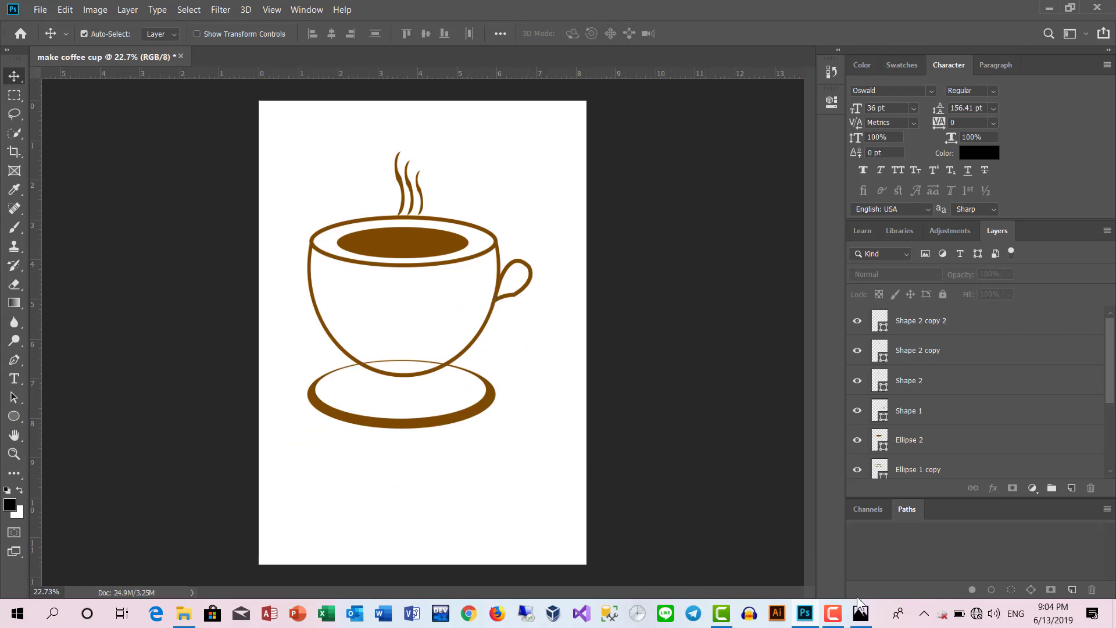
click(861, 614)
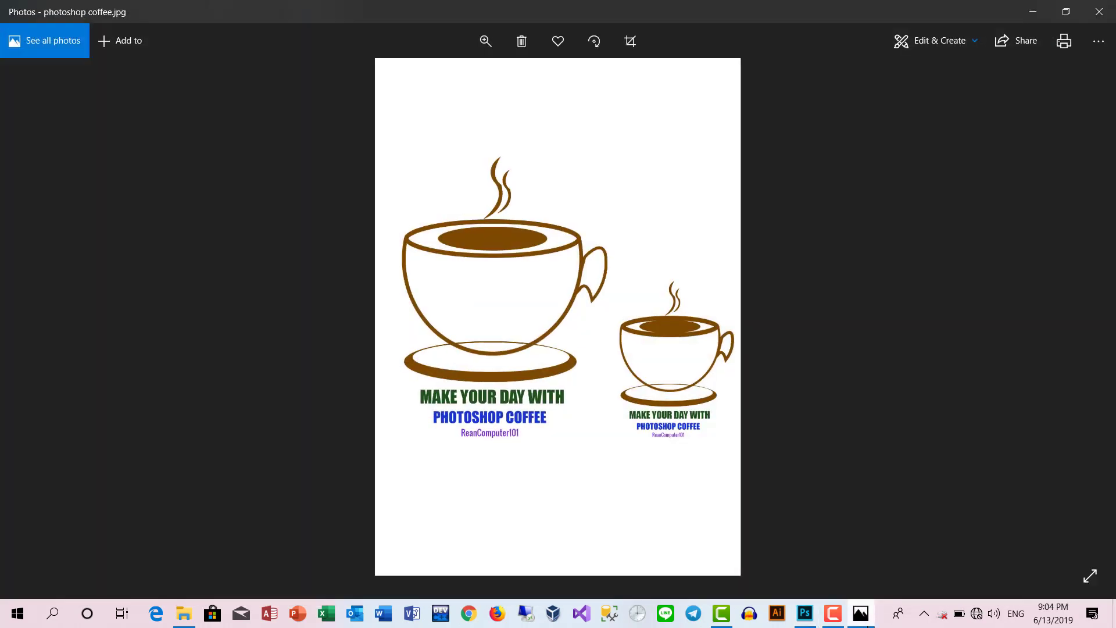
click(861, 614)
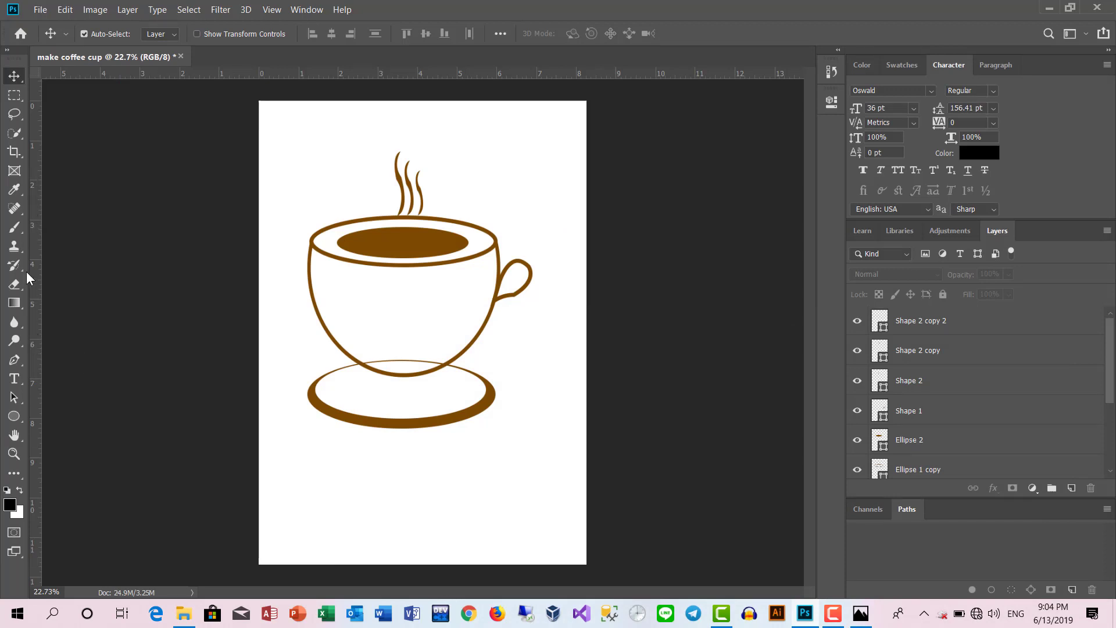
Type the slogan 'MAKE YOUR DAY WITH PHOTOSHOP COFFEE' below the saucer.
click(14, 379)
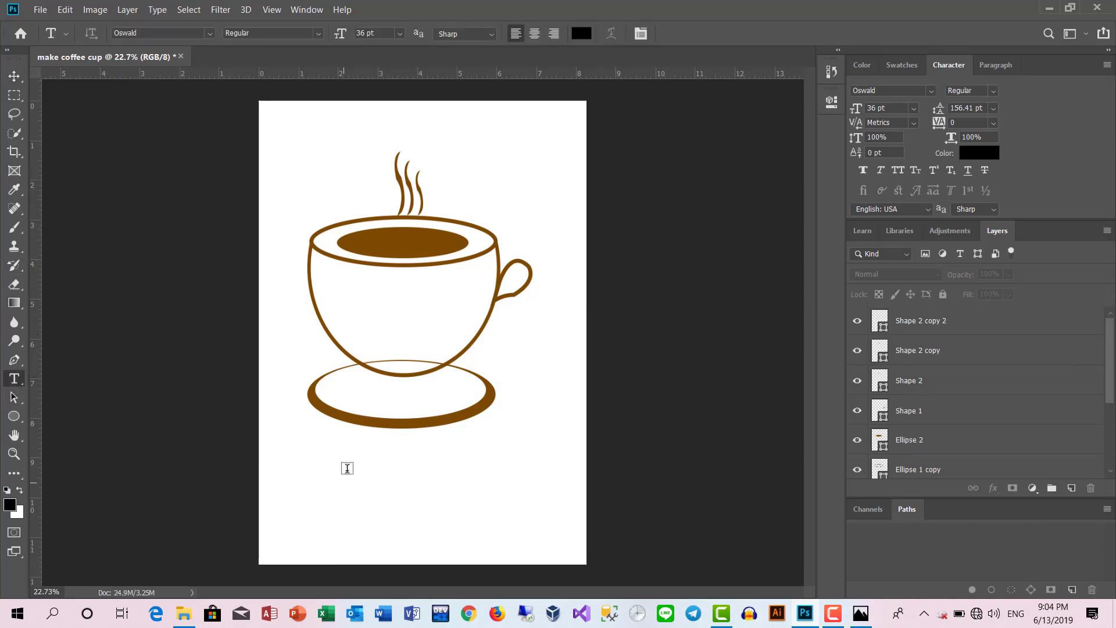
click(331, 458)
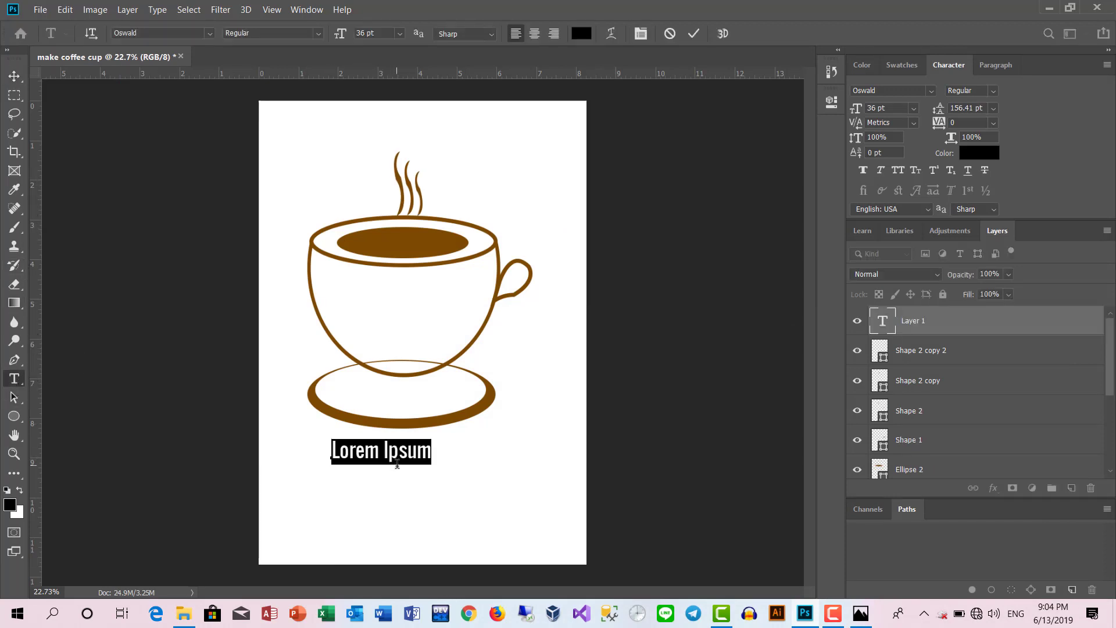
text(MA)
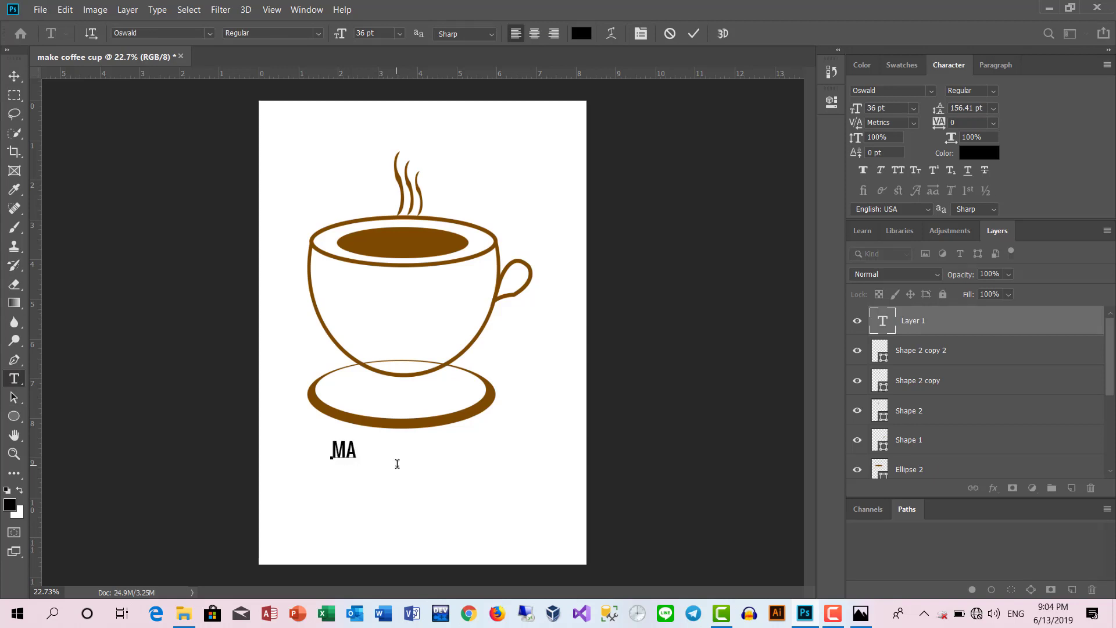
text(KE )
text(YOUR DAY )
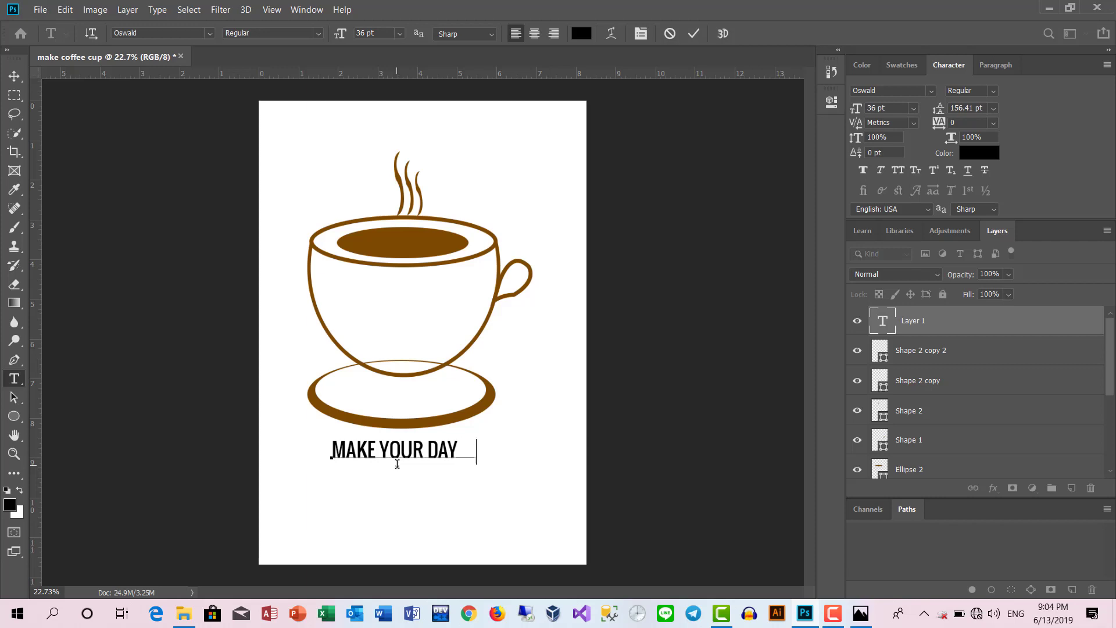
text(WITH )
text(POT)
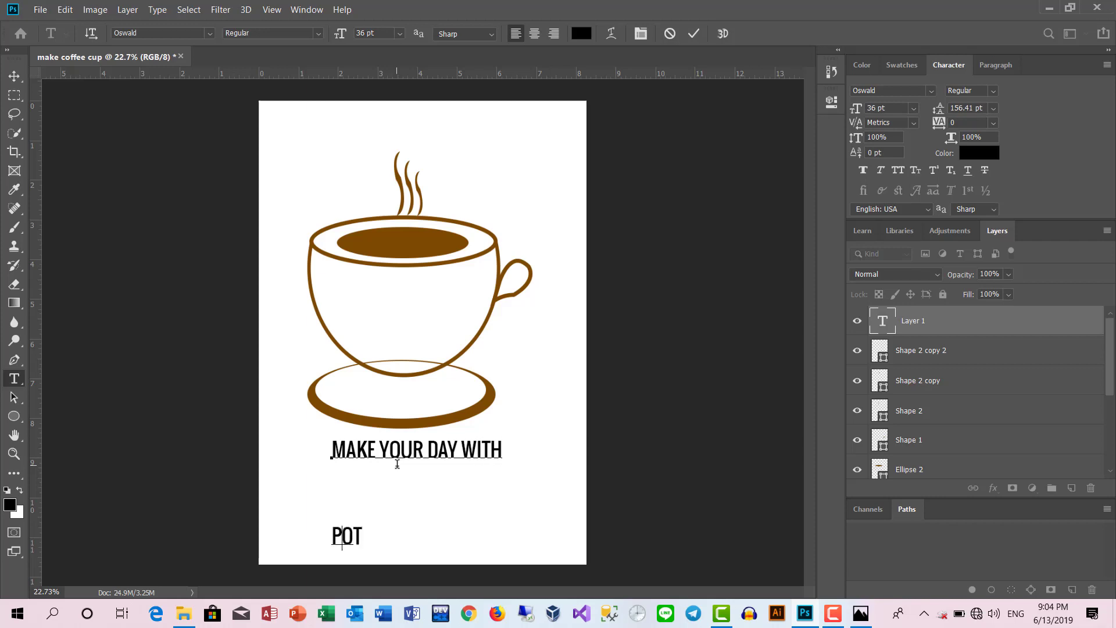
key(Delete)
key(Delete)
text(HOTO)
key(BackSpace)
text(SHOP)
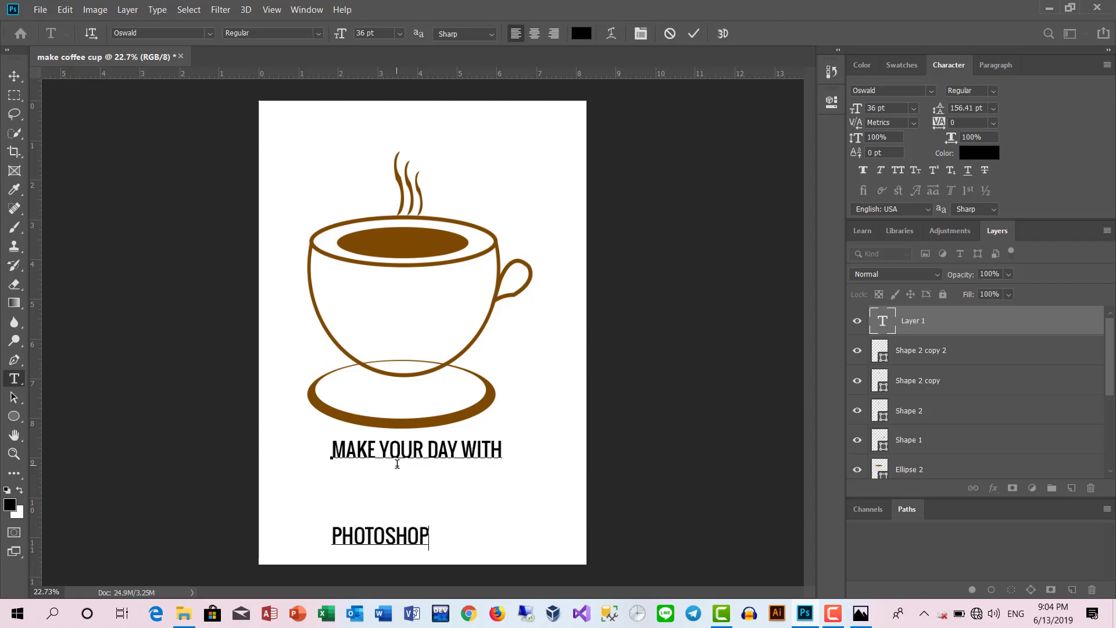
text( COFFEEE)
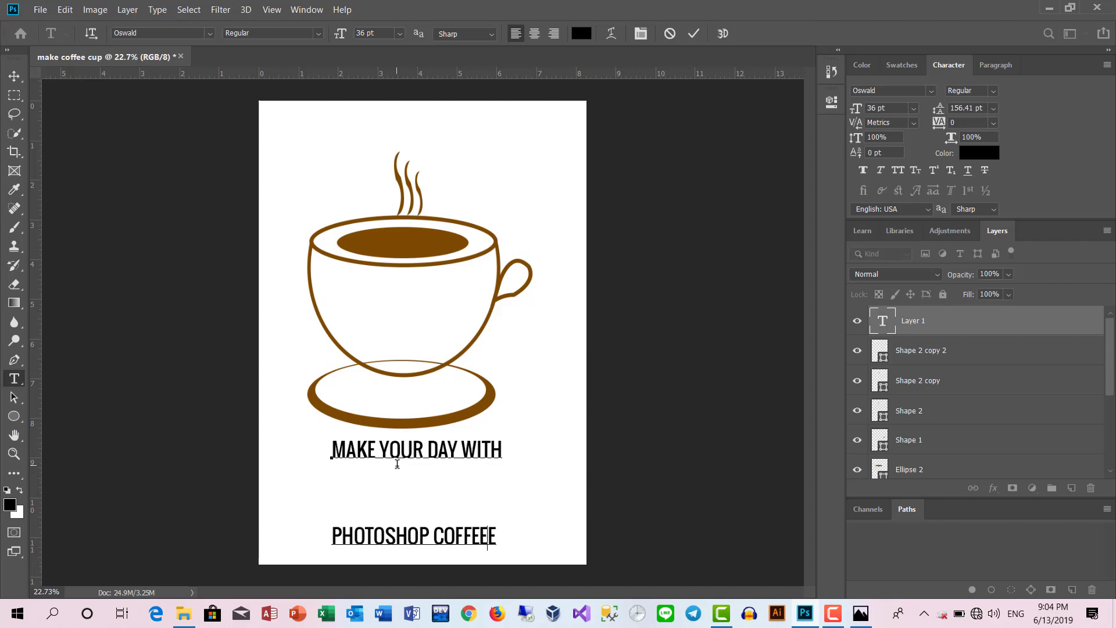
key(BackSpace)
Set the slogan's leading to 48 pt.
key(ctrl+a)
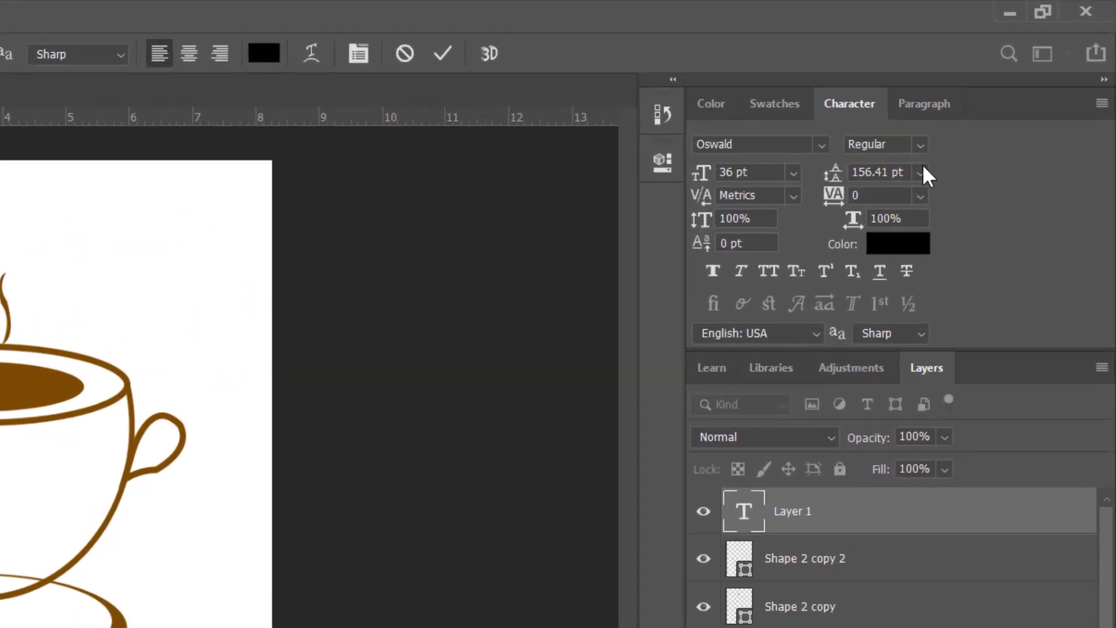
click(920, 173)
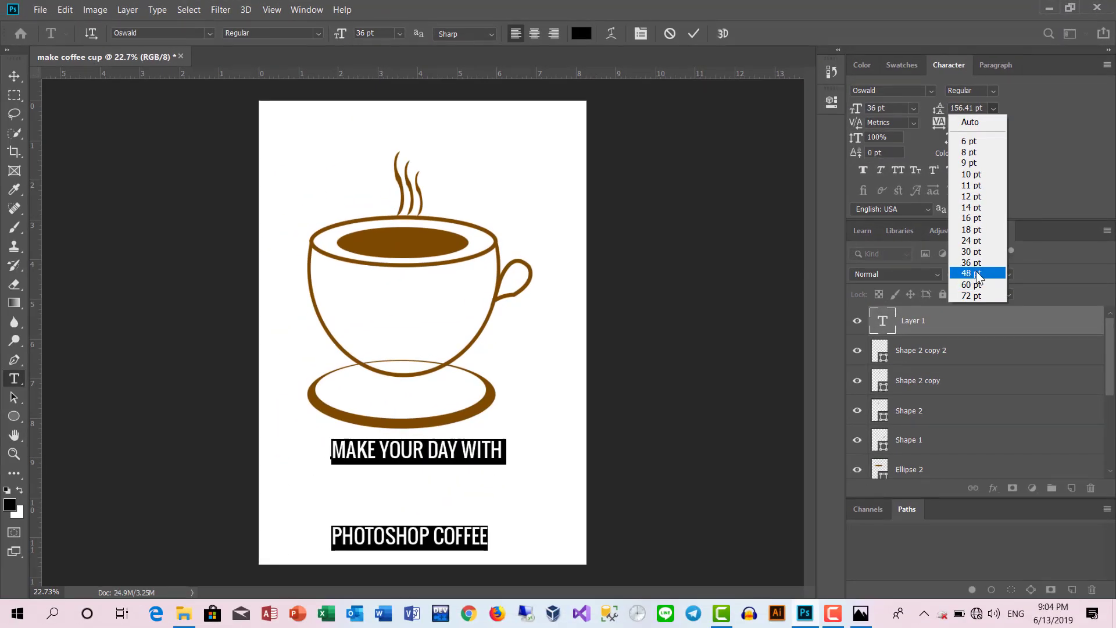
click(976, 274)
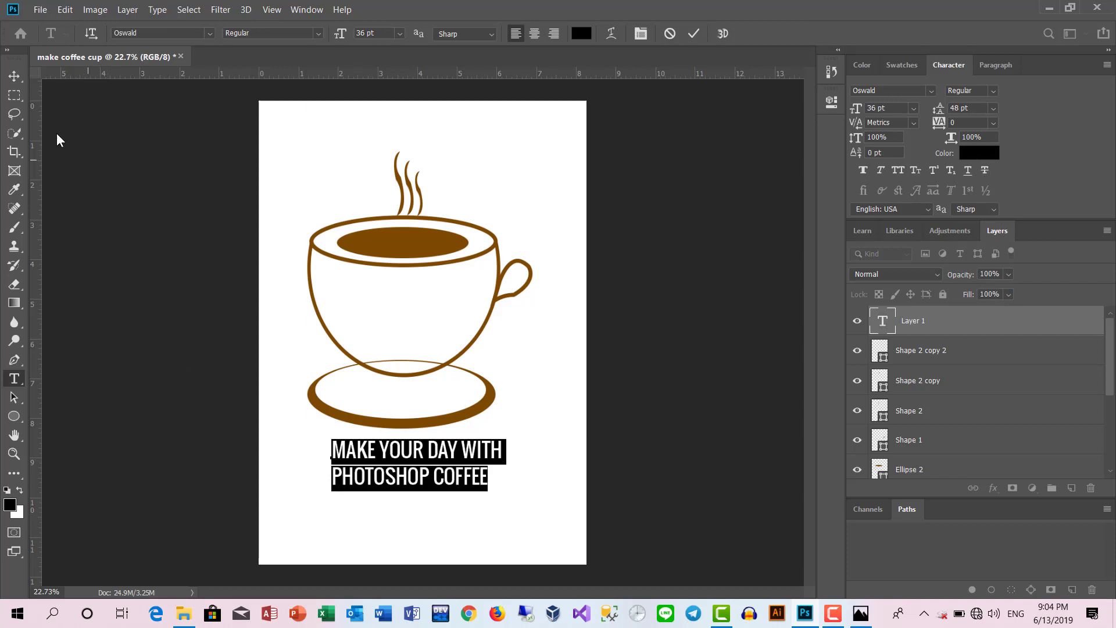
Colour the slogan text dark blue (2600c6).
click(582, 33)
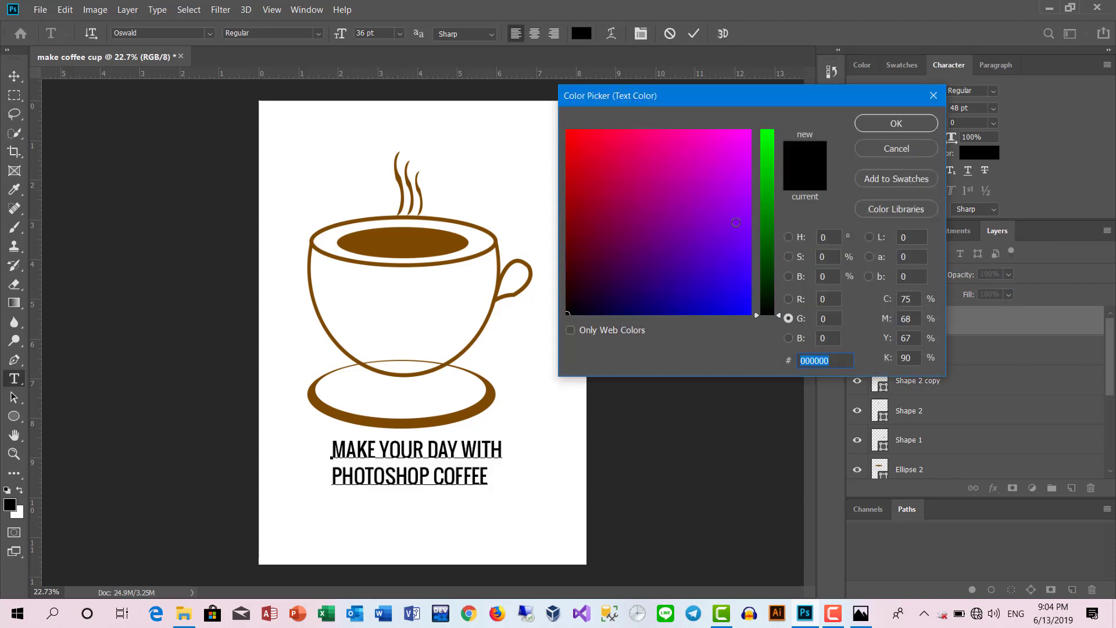
click(739, 206)
drag(739, 206, 727, 193)
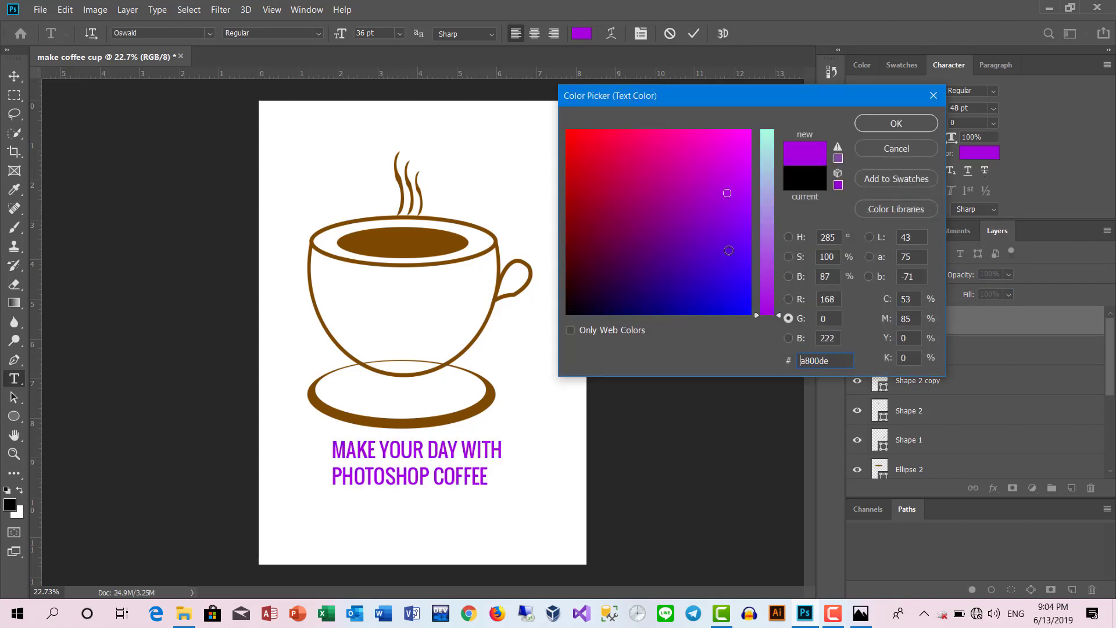
mouse_move(666, 299)
mouse_down()
mouse_move(702, 273)
mouse_move(657, 266)
mouse_move(700, 289)
mouse_up()
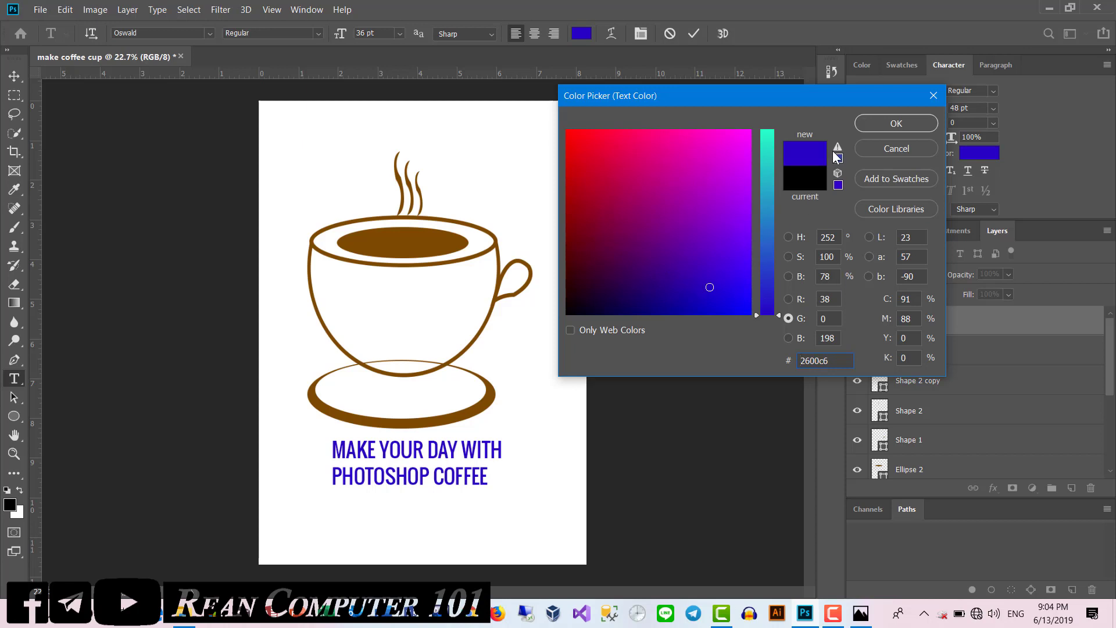
click(896, 123)
Move the slogan under the saucer and scale it to about three quarters size.
click(14, 75)
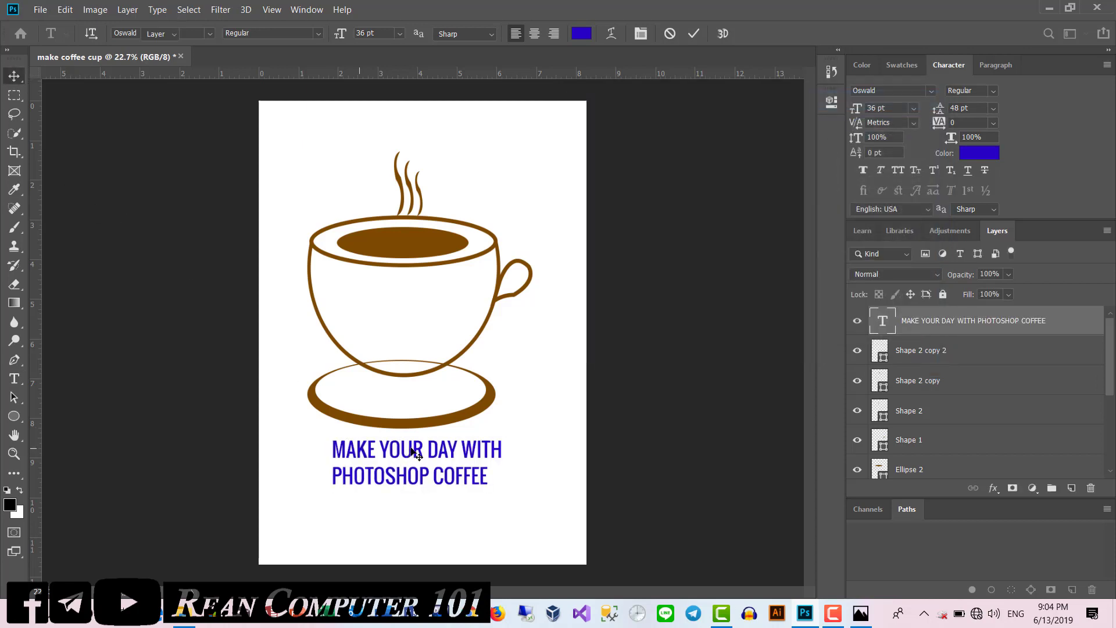
drag(416, 455, 400, 450)
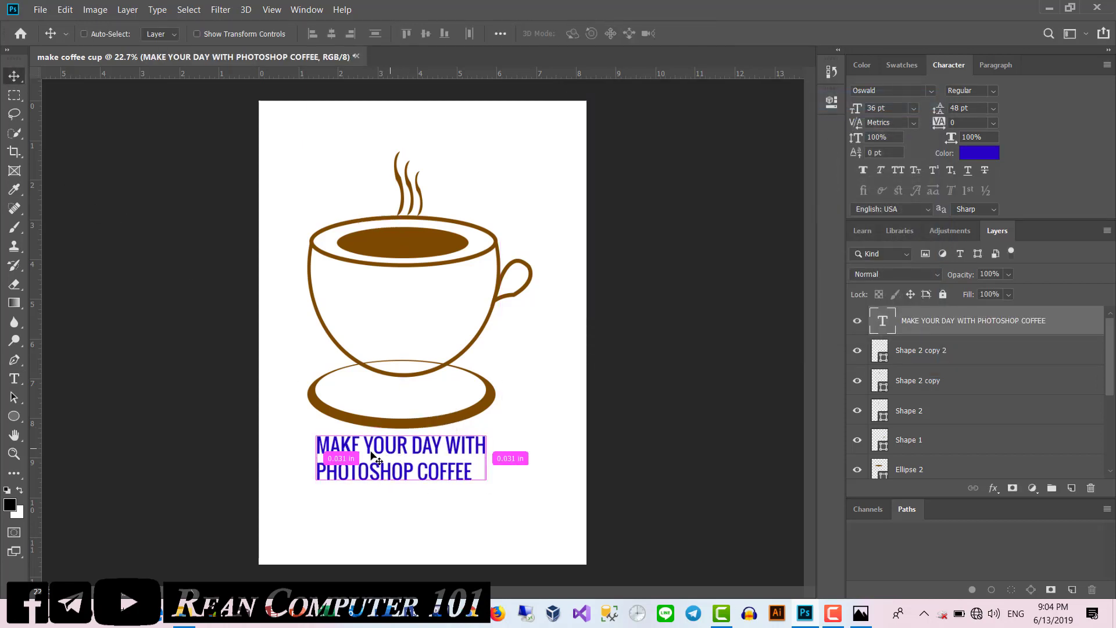
key(ctrl+t)
drag(316, 436, 367, 450)
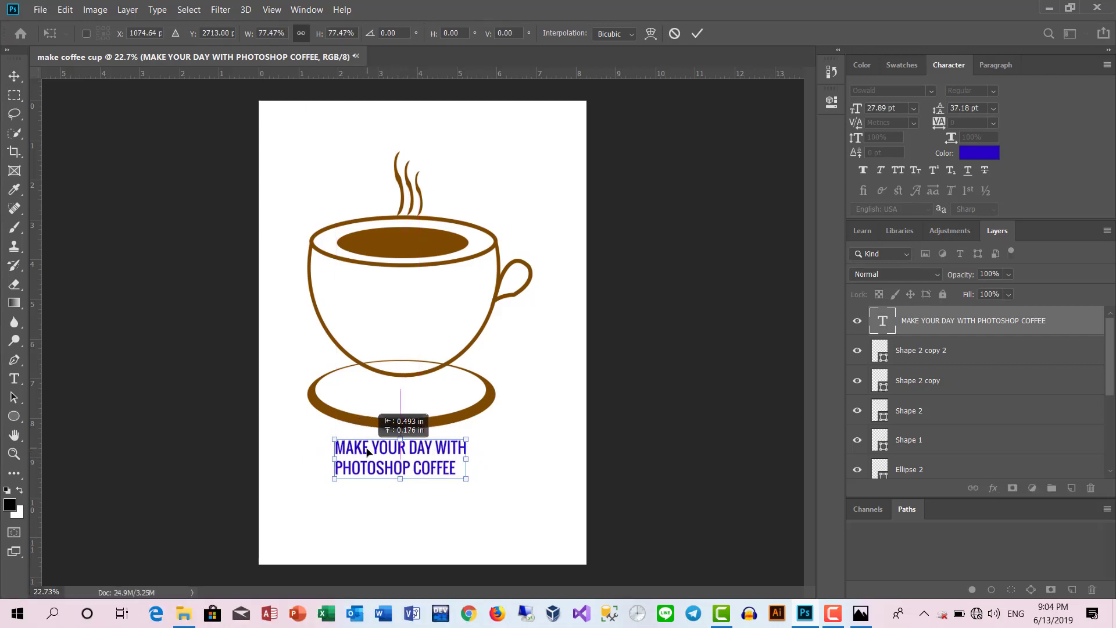
key(Return)
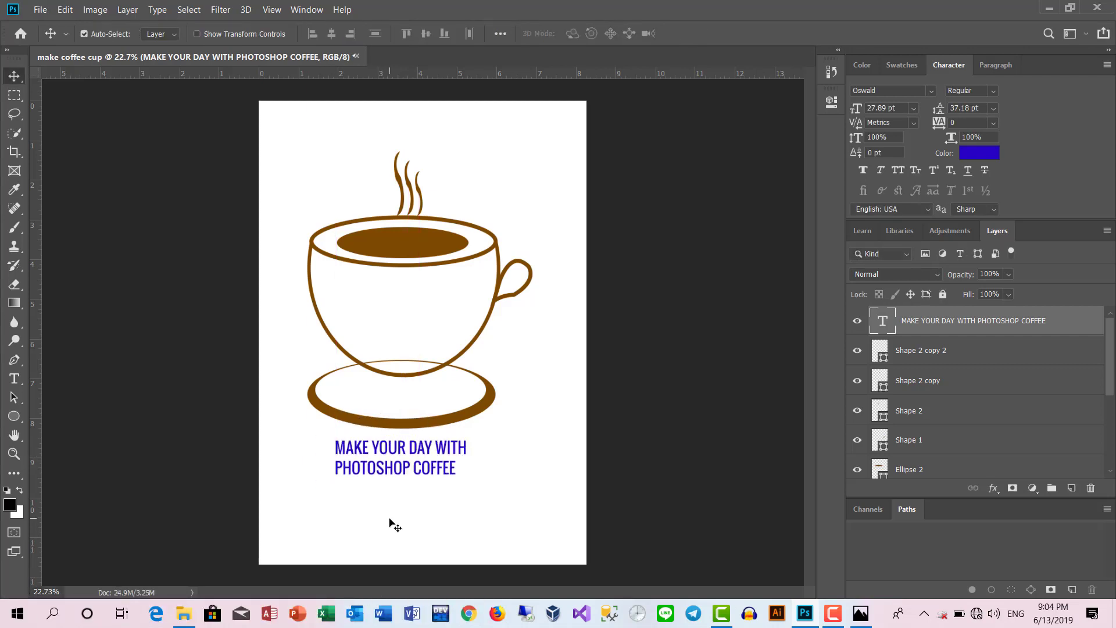
Type the credit line 'REANCOMPUTER101' below the slogan.
key(t)
click(340, 499)
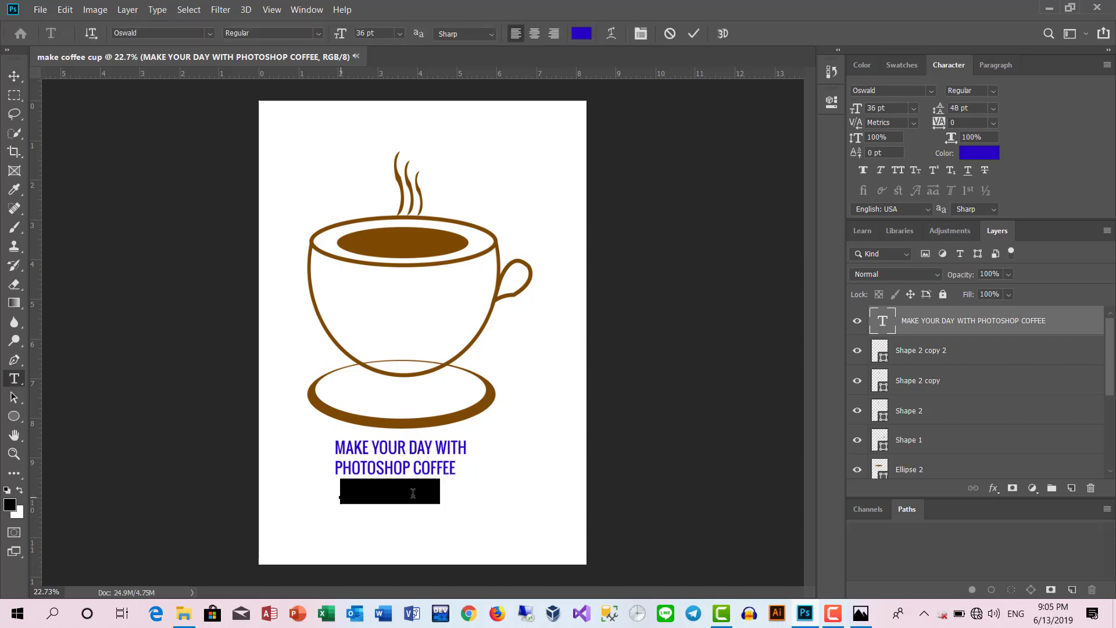
key(BackSpace)
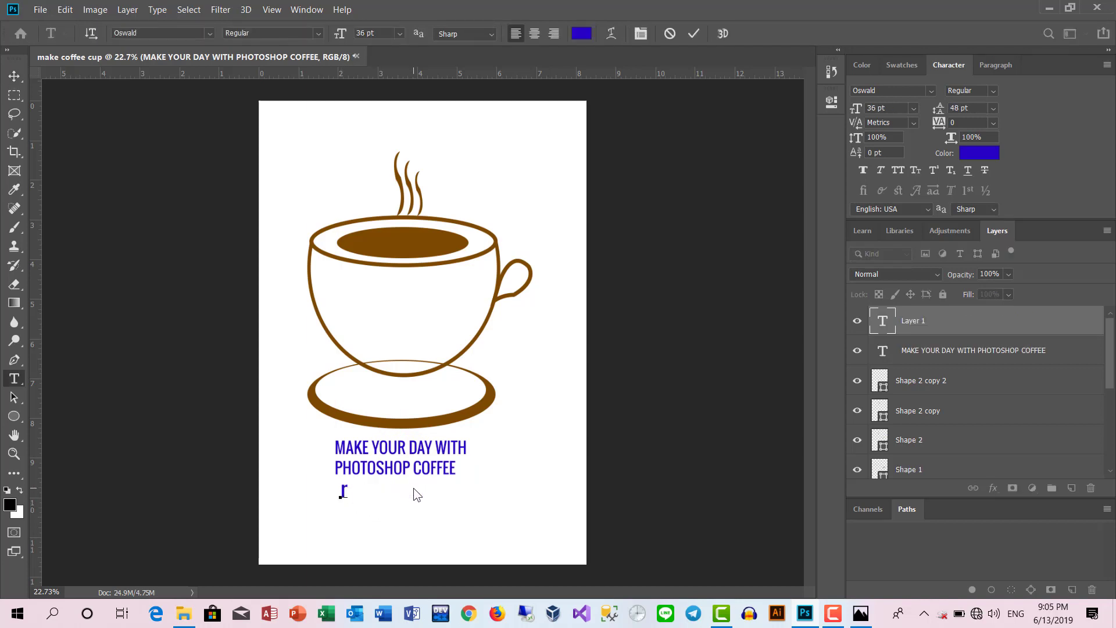
text(REANC)
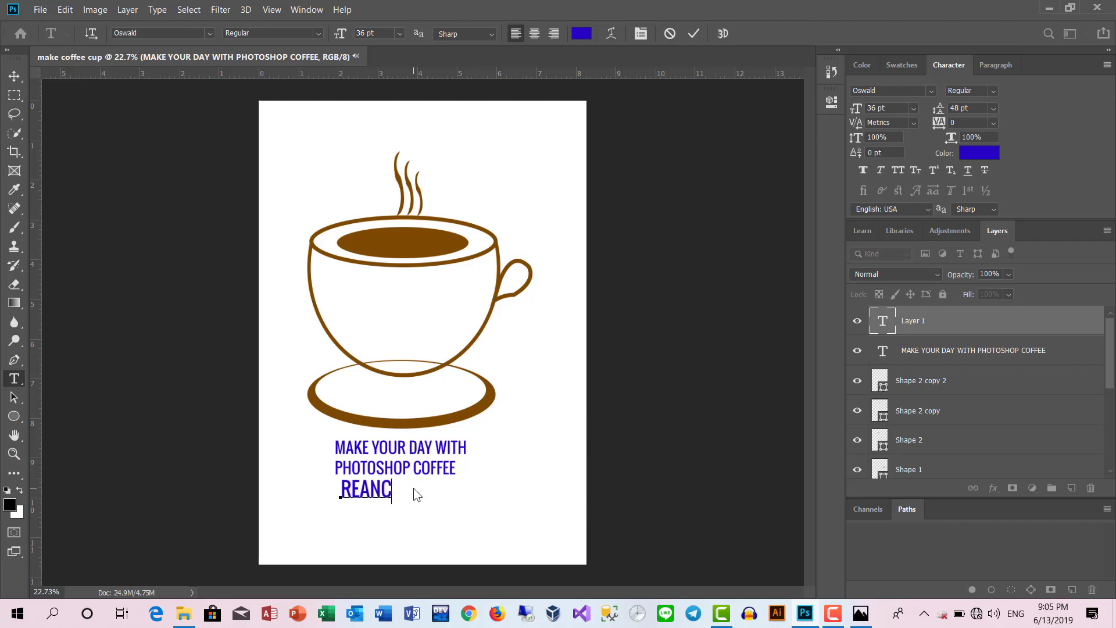
text(OMPUTER101)
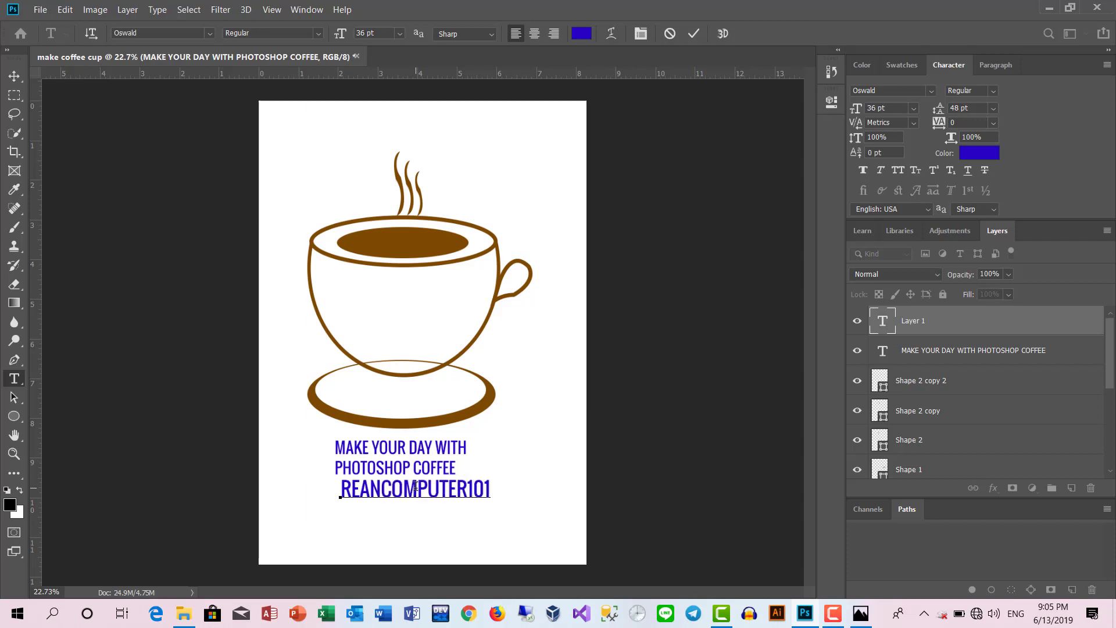
Scale the credit line down, centre it under the slogan, and check the reference.
click(14, 76)
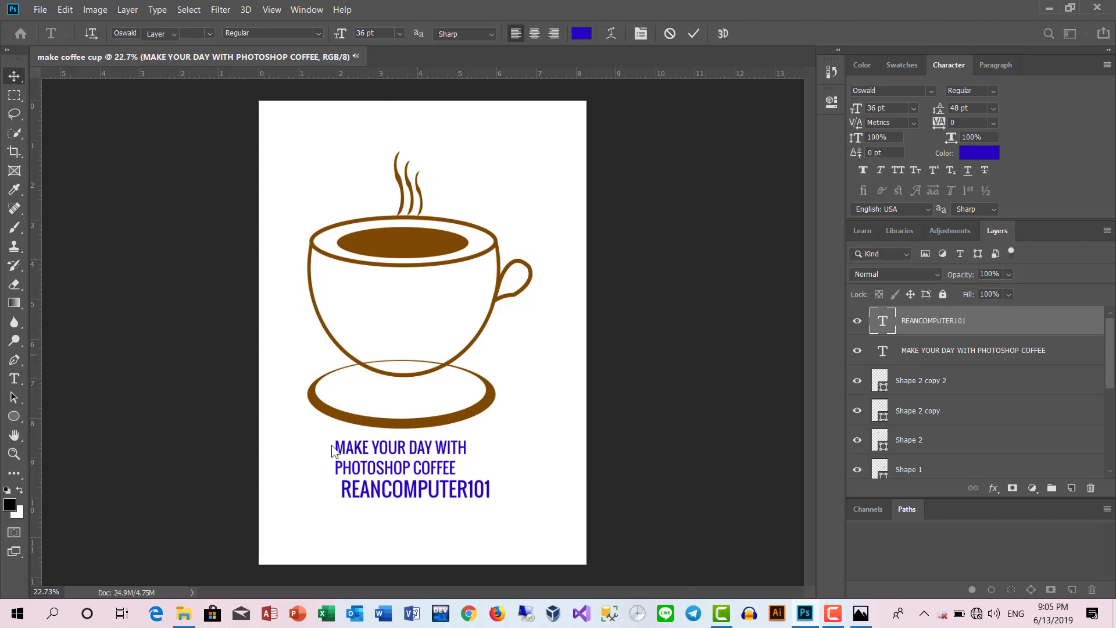
mouse_move(393, 494)
mouse_down()
mouse_move(385, 511)
mouse_move(358, 509)
mouse_move(415, 531)
mouse_move(404, 500)
mouse_move(354, 471)
mouse_move(377, 492)
mouse_up()
key(ctrl+t)
key(Return)
click(378, 492)
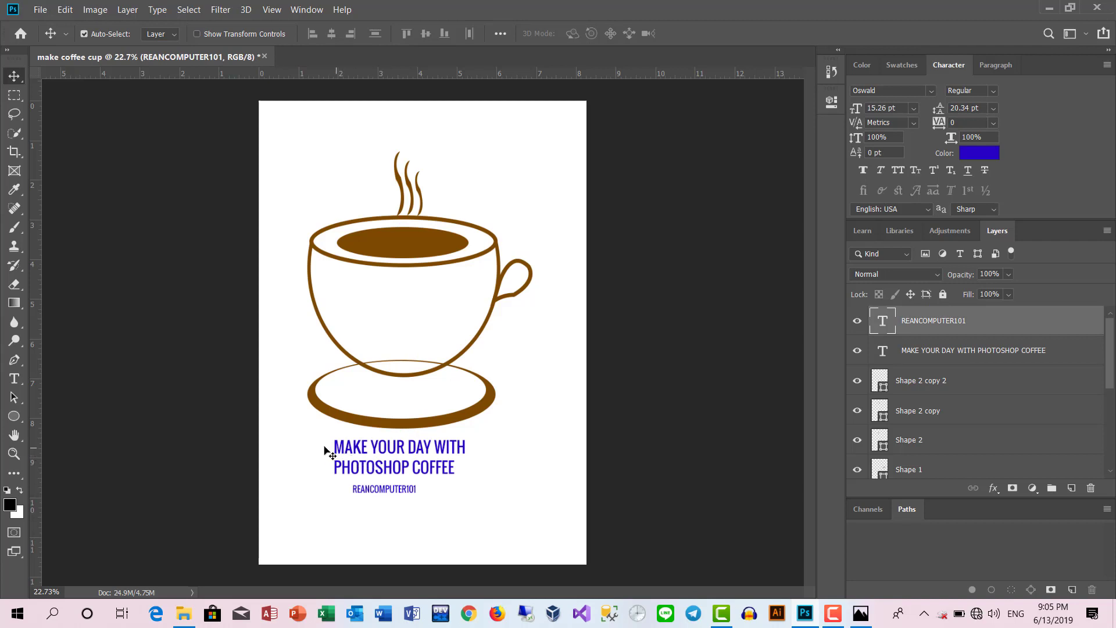
mouse_move(374, 507)
mouse_down()
mouse_move(383, 444)
mouse_move(406, 458)
mouse_up()
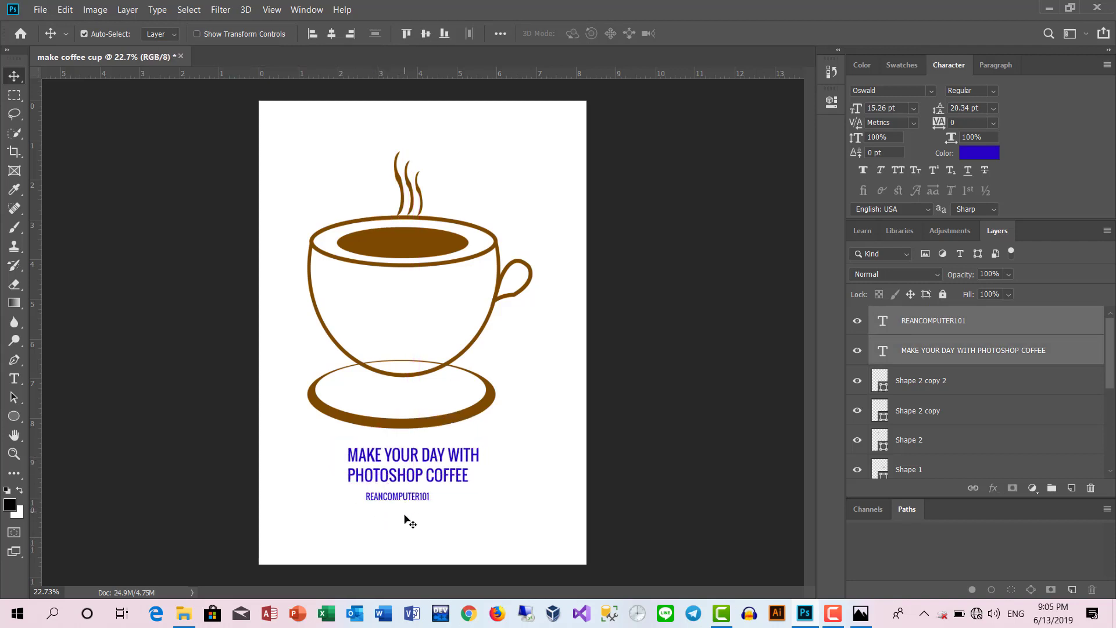
click(406, 483)
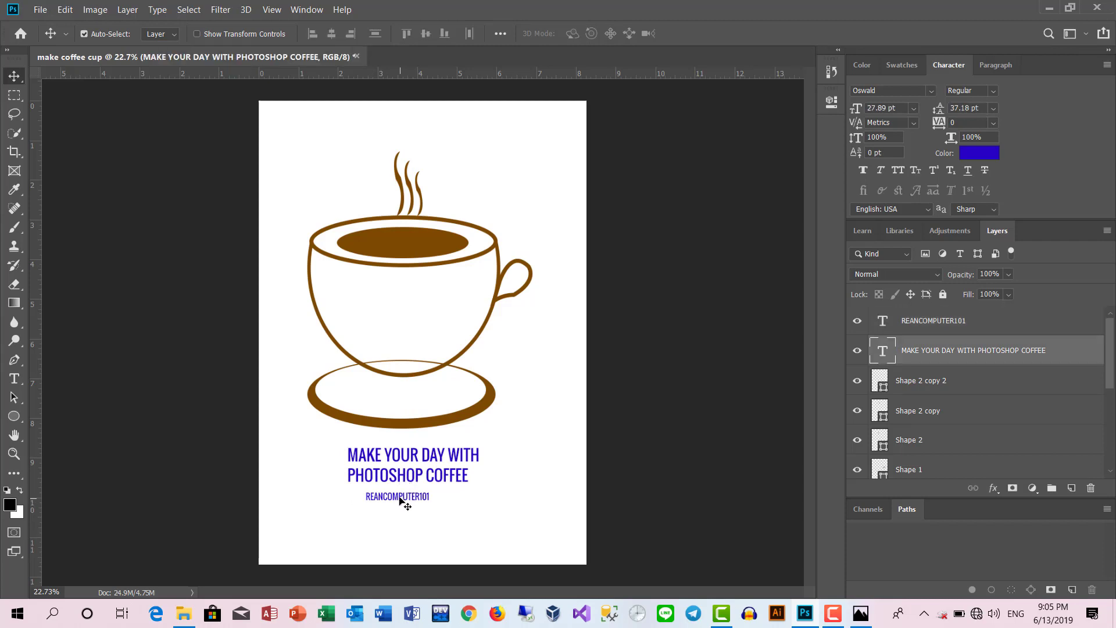
drag(405, 503, 410, 513)
click(418, 522)
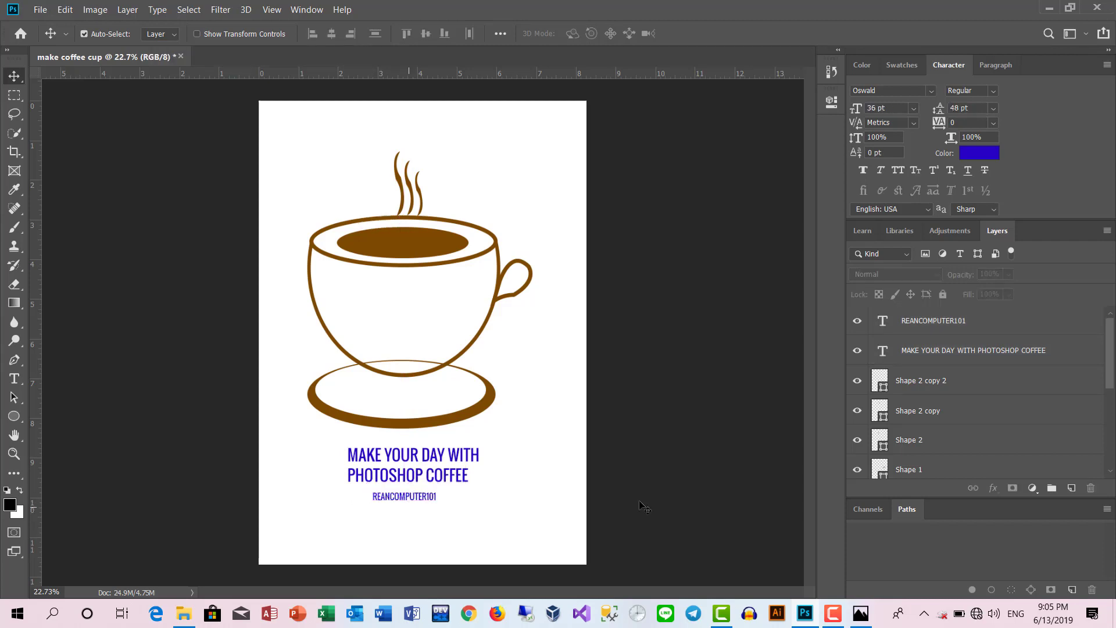
click(861, 617)
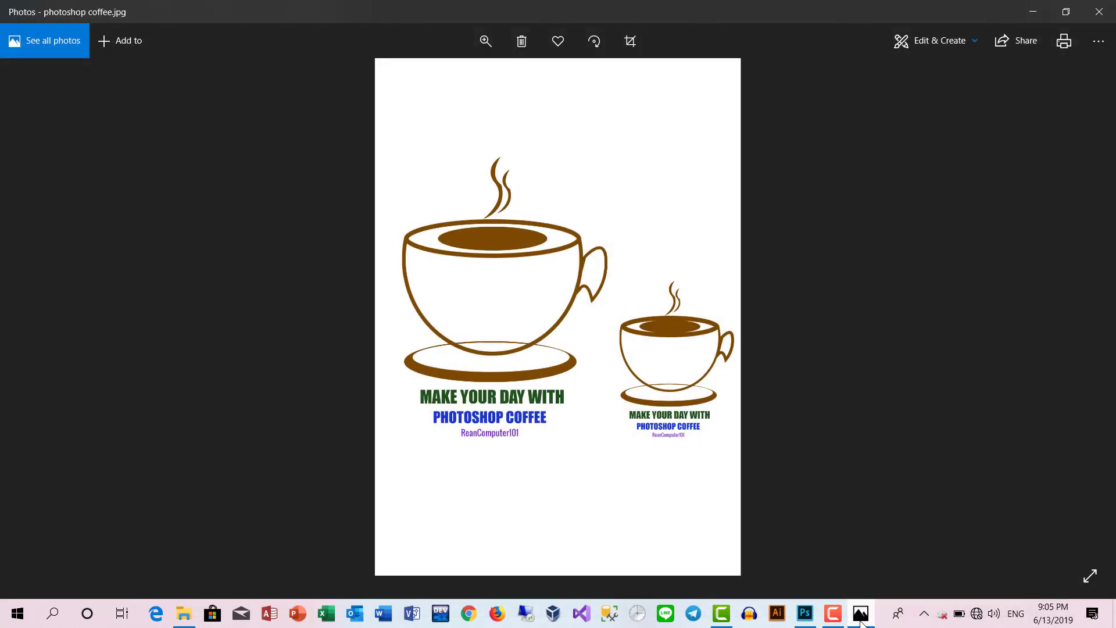
click(861, 617)
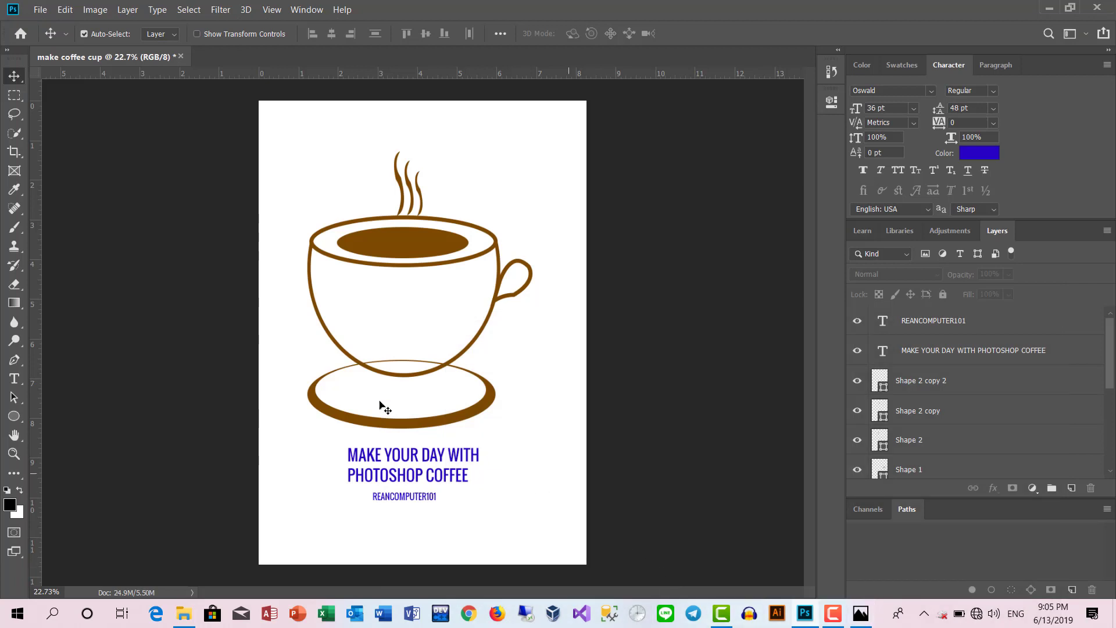
Select every layer of the design and move it up and slightly right.
drag(309, 478, 530, 320)
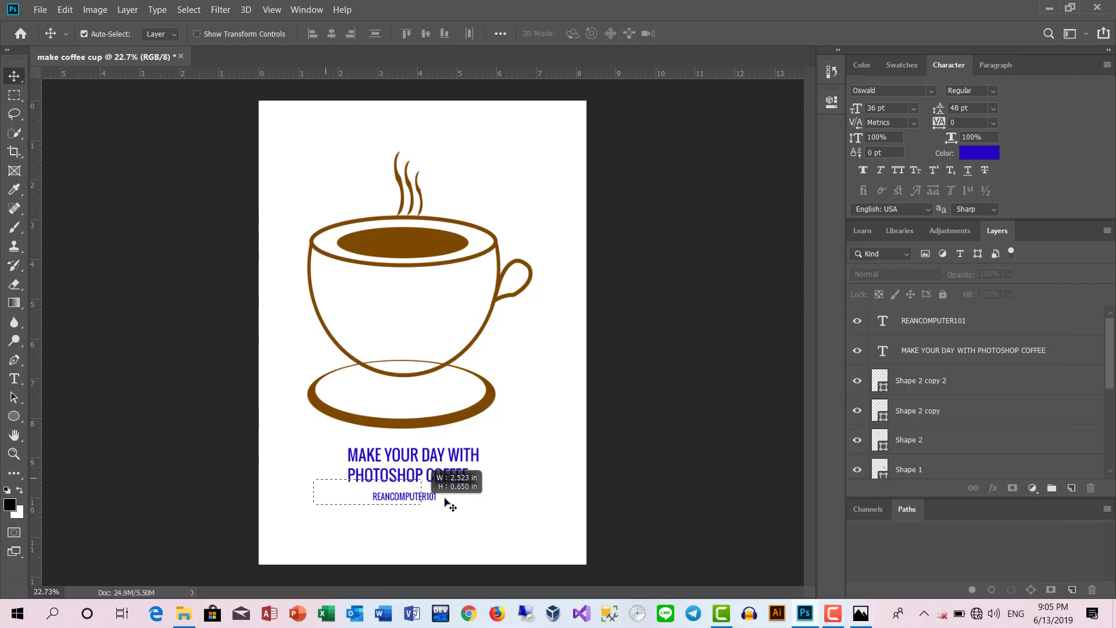
drag(395, 518, 555, 192)
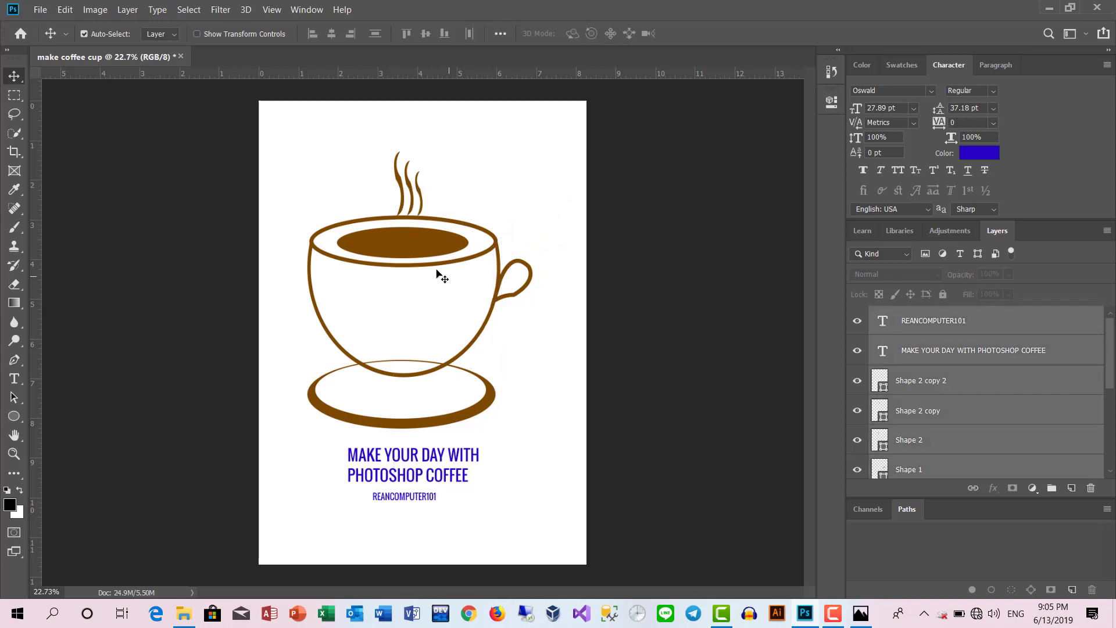
mouse_move(416, 243)
mouse_down()
mouse_move(448, 208)
mouse_move(435, 211)
mouse_up()
Deselect the layers and bring the coffee-cup reference back up in Photos for comparison.
scroll(443, 350, down, 3)
scroll(438, 355, up, 1)
scroll(442, 355, up, 1)
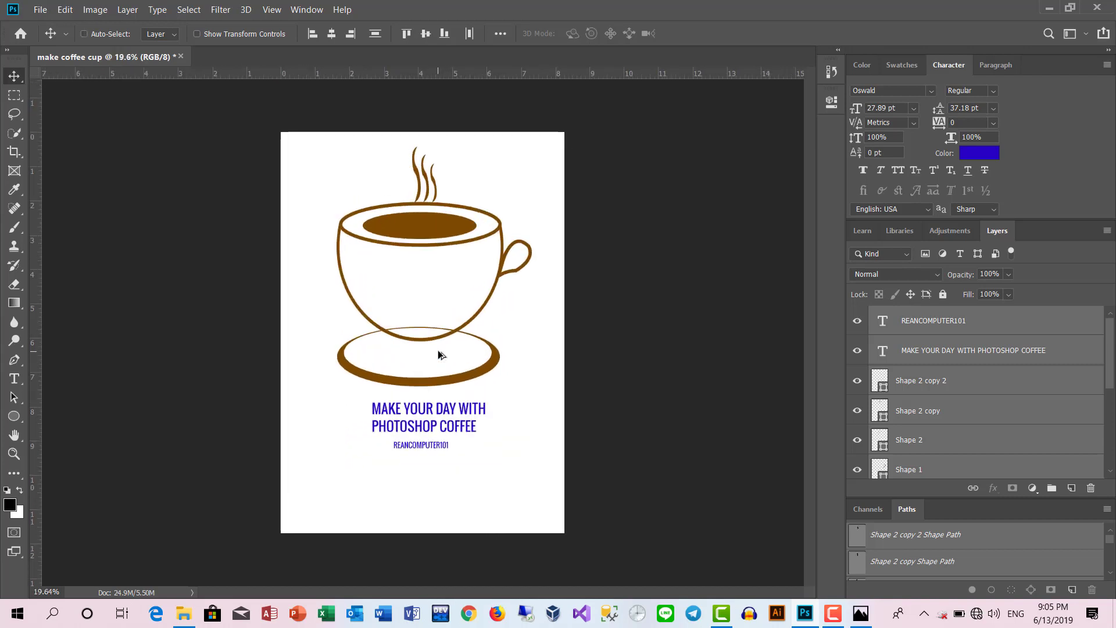
ctrl+click(752, 361)
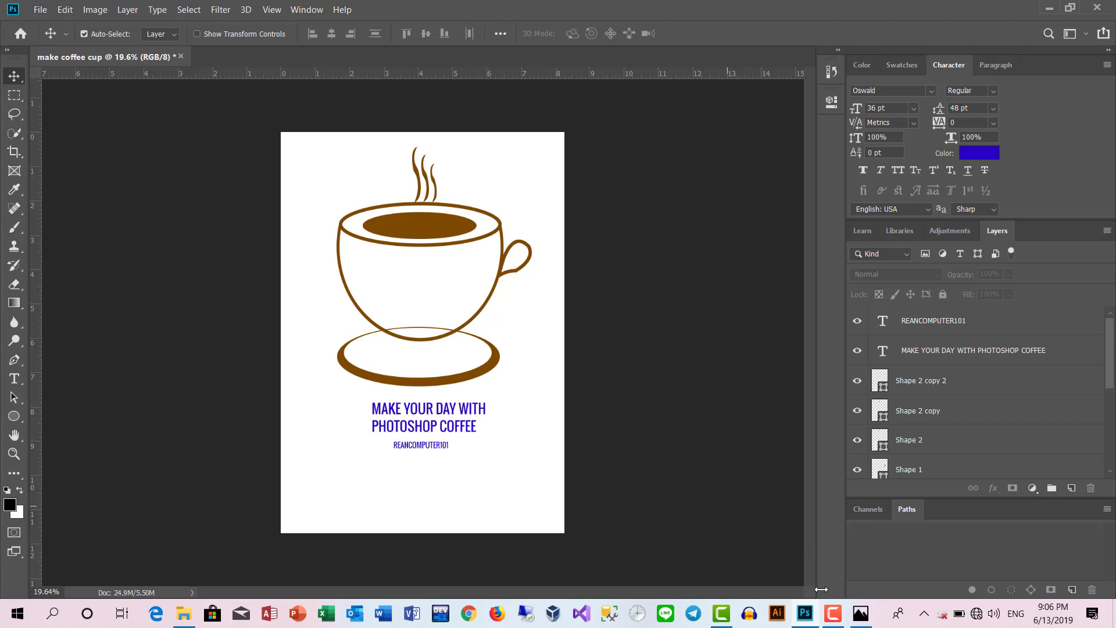
click(860, 613)
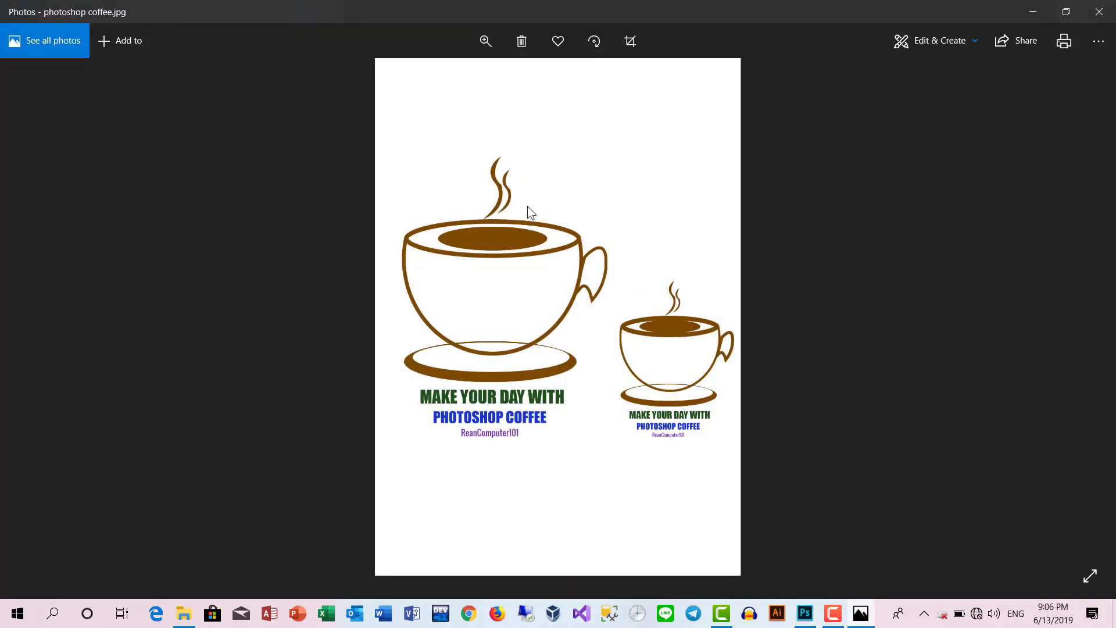
click(1034, 7)
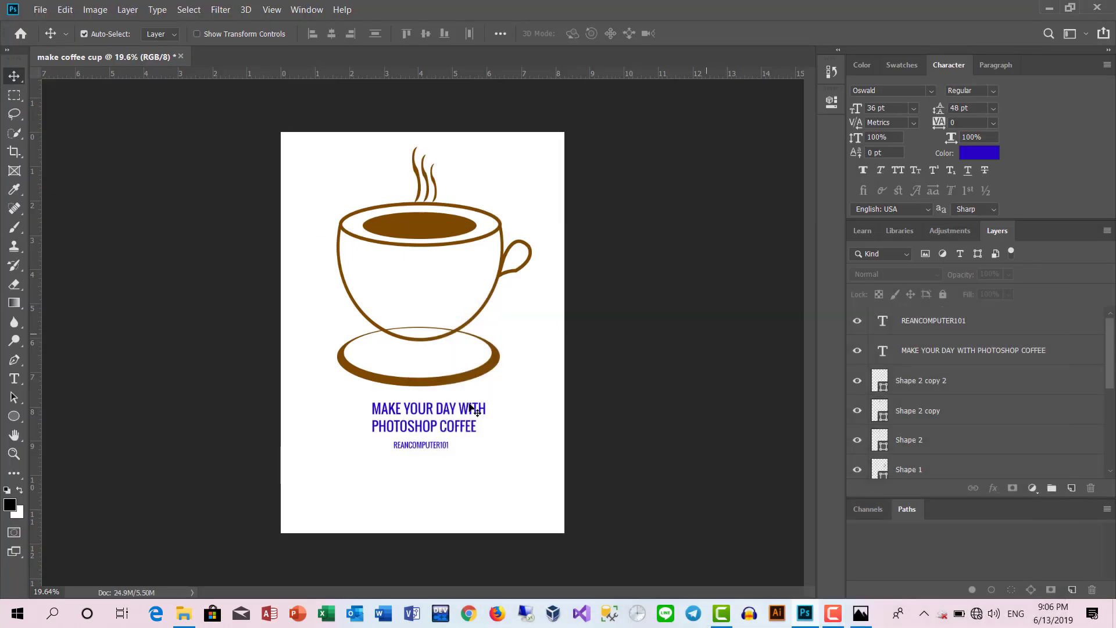
drag(378, 471, 526, 169)
mouse_move(420, 235)
mouse_down()
mouse_move(329, 235)
mouse_move(349, 210)
mouse_up()
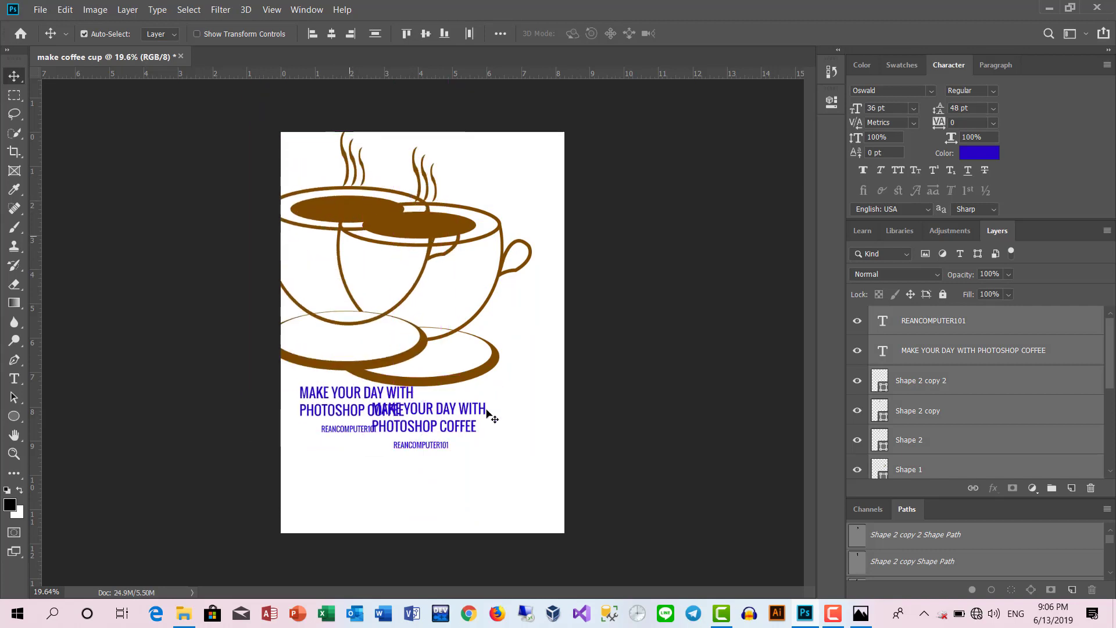
key(ctrl+z)
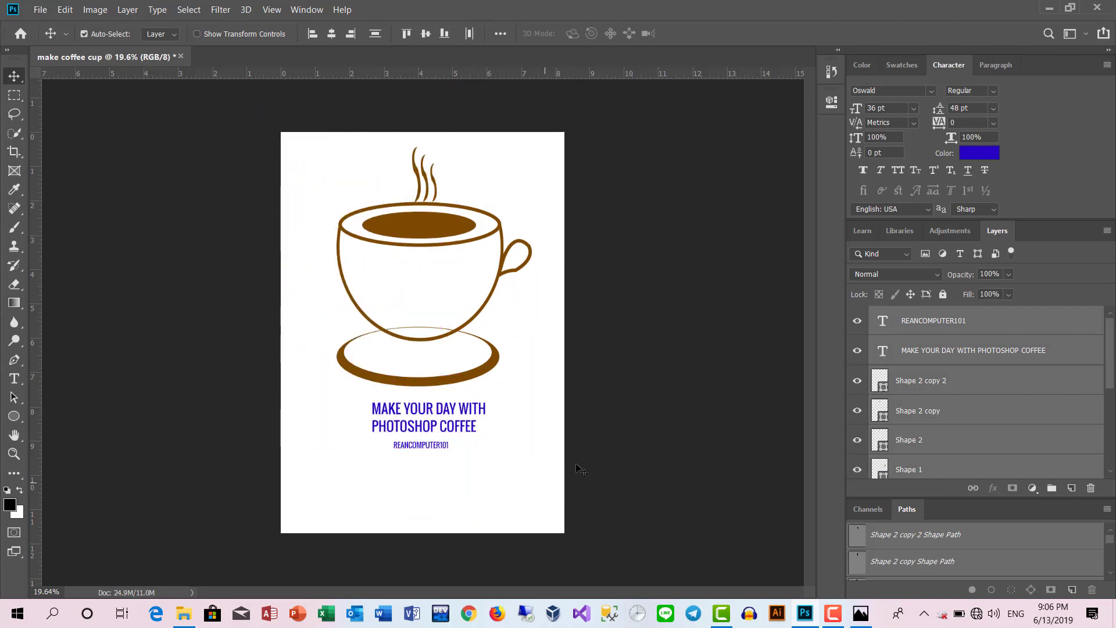
click(946, 445)
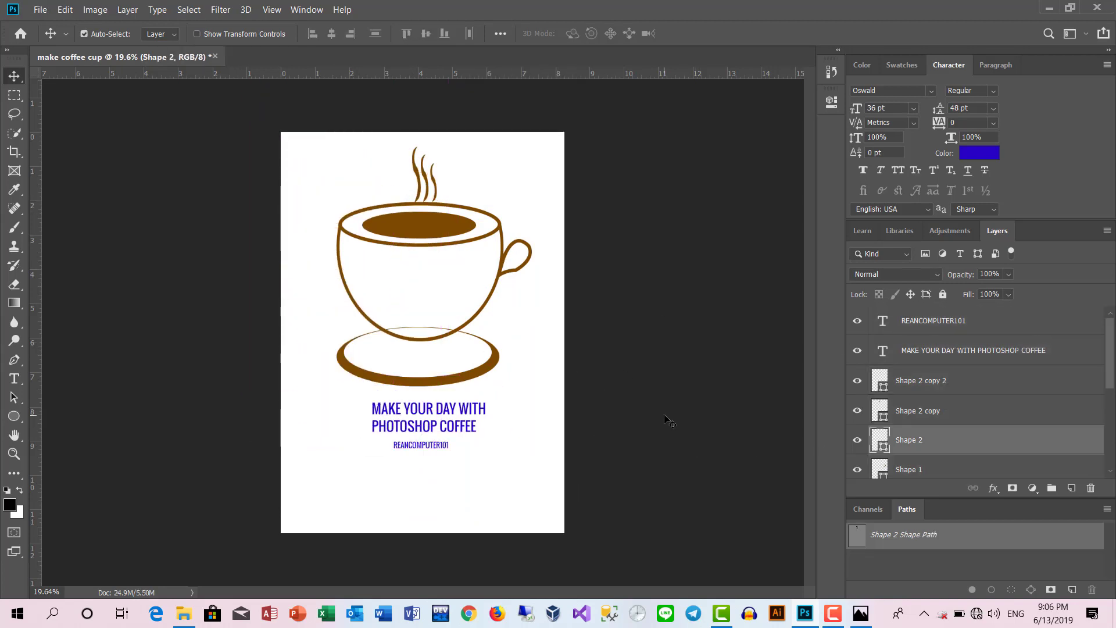